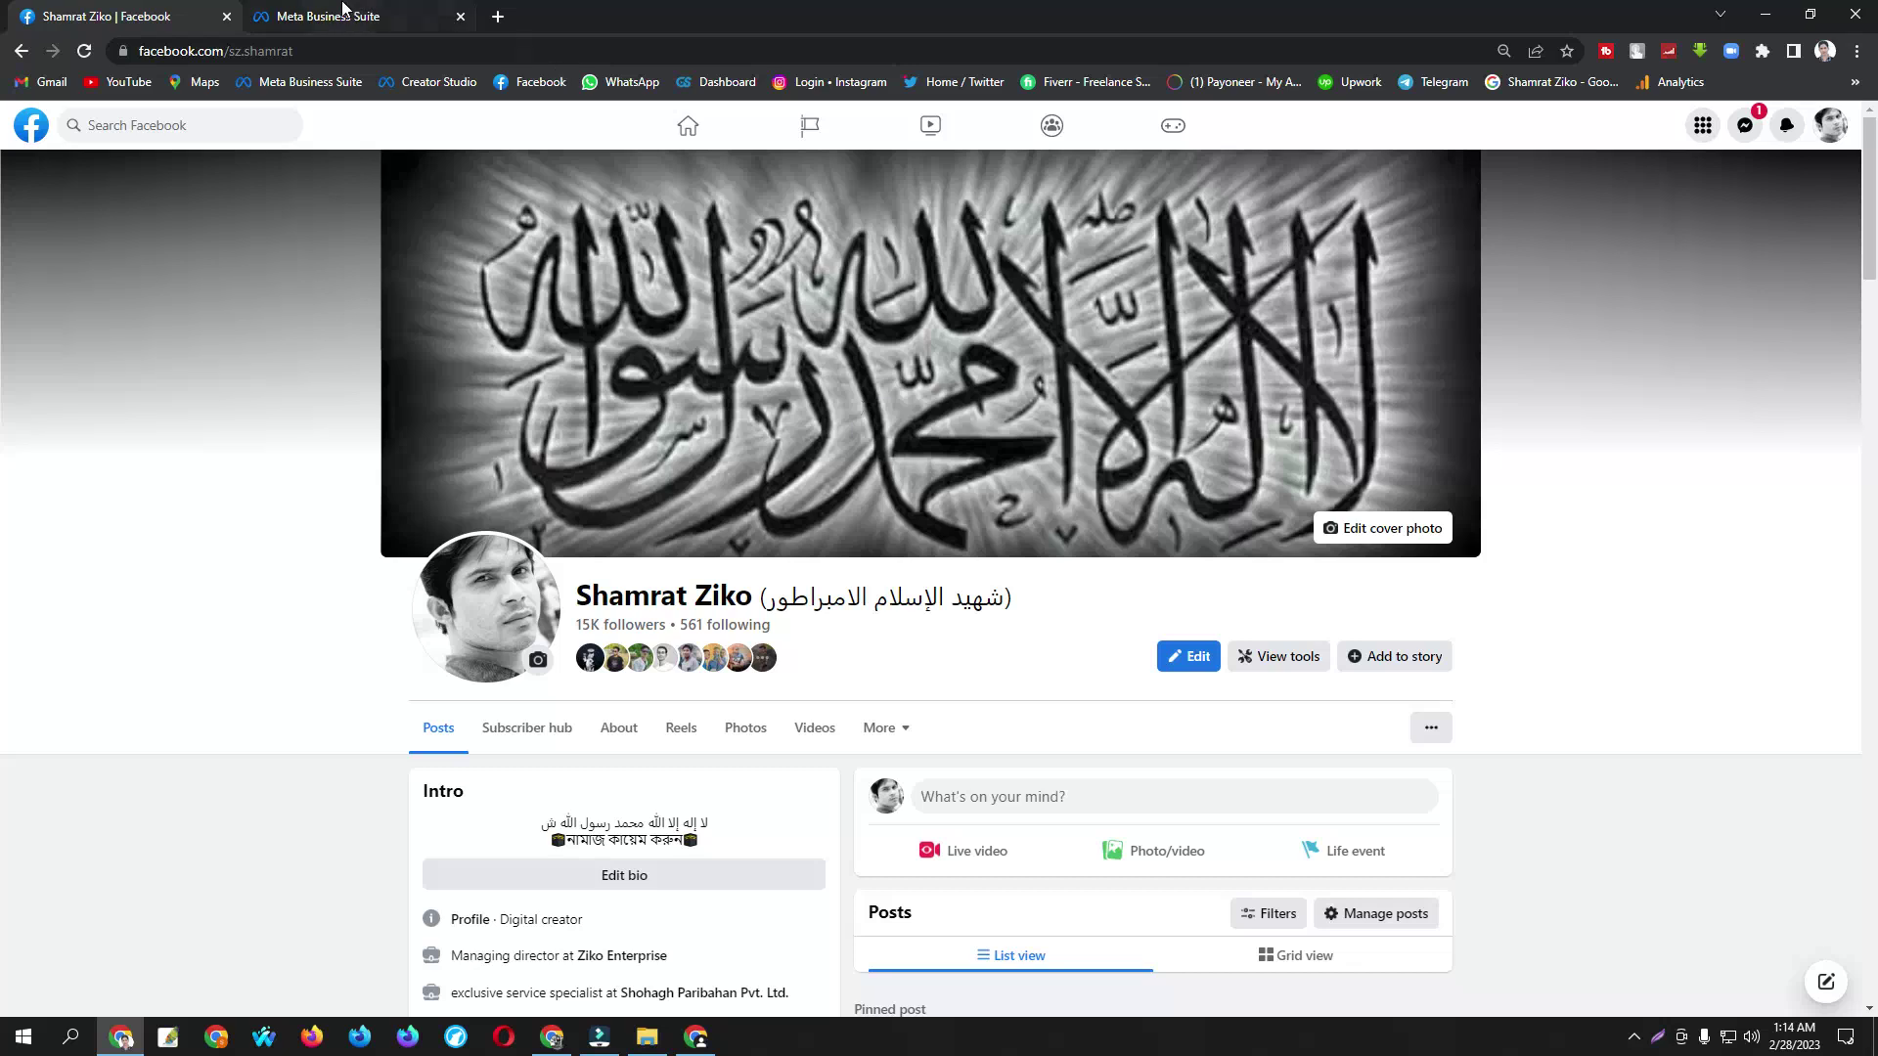
Step: Switch to Meta Business Suite and view the additional creation options on the Page's home overview
mouse_move(342, 8)
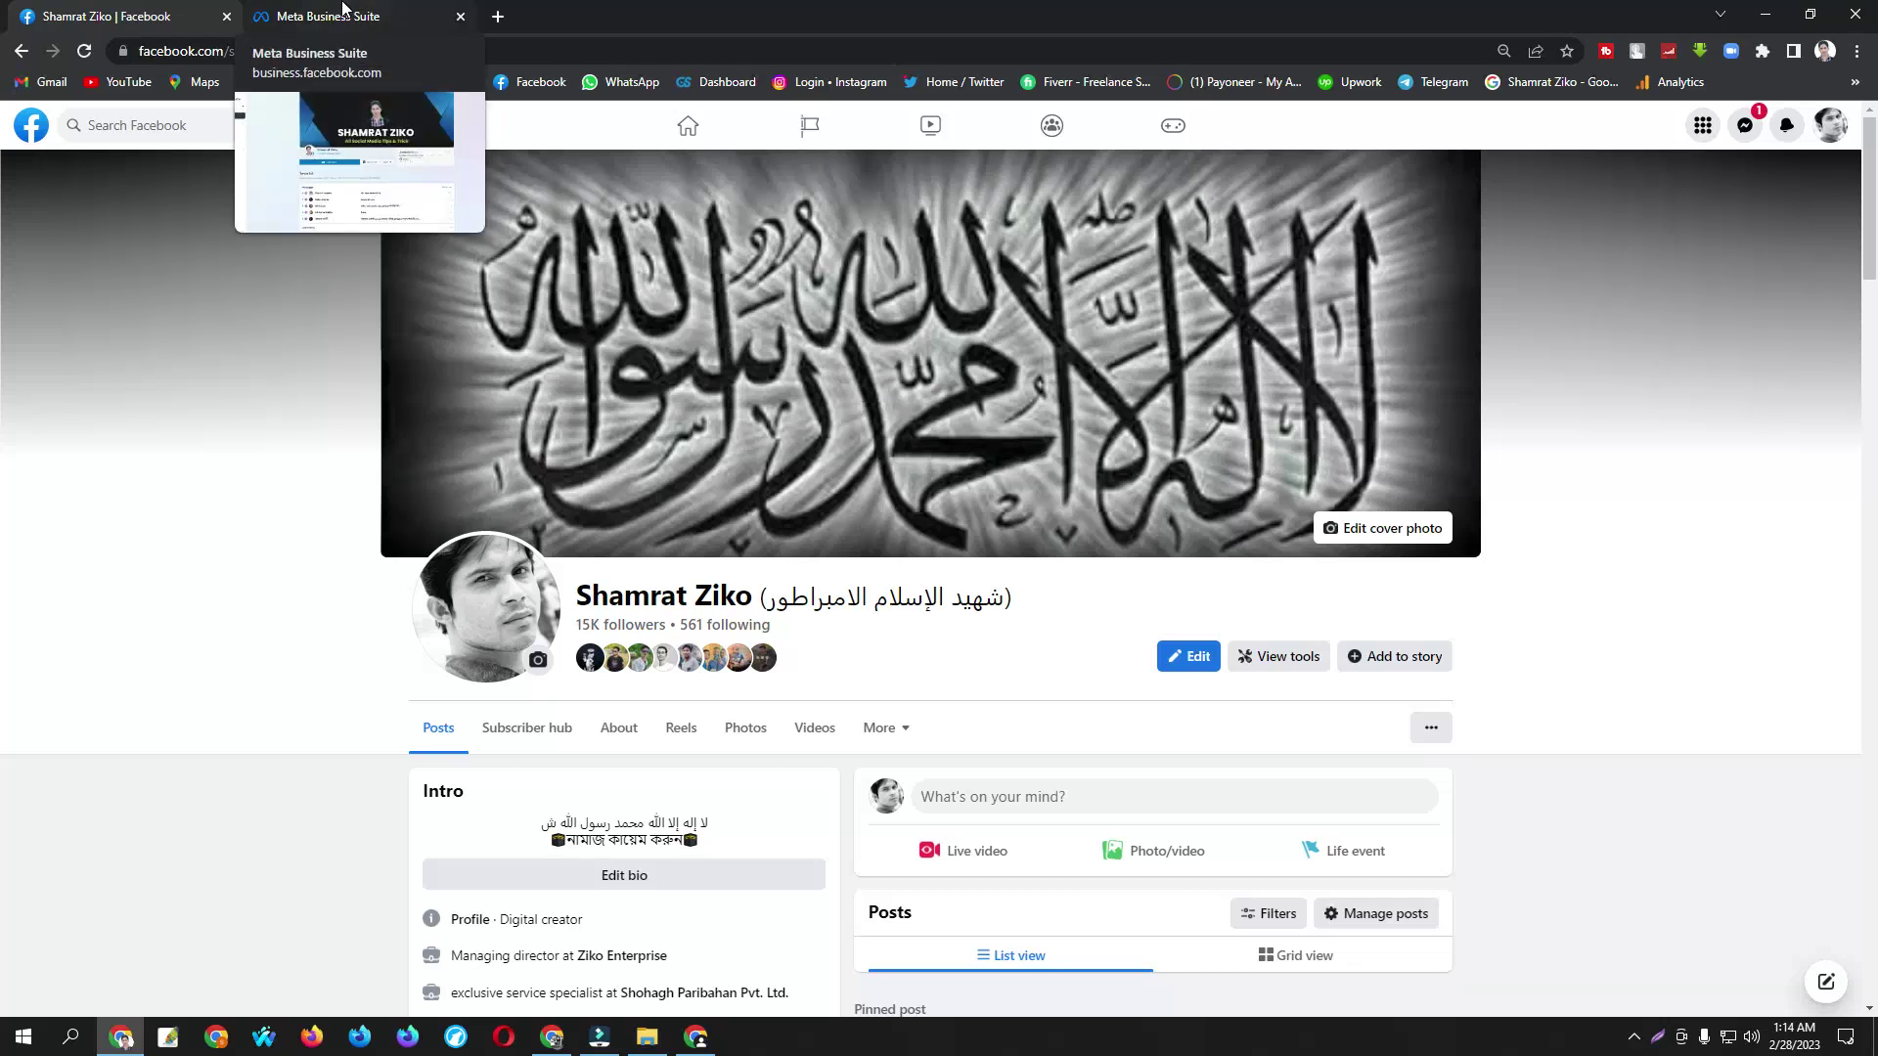
left_click(342, 12)
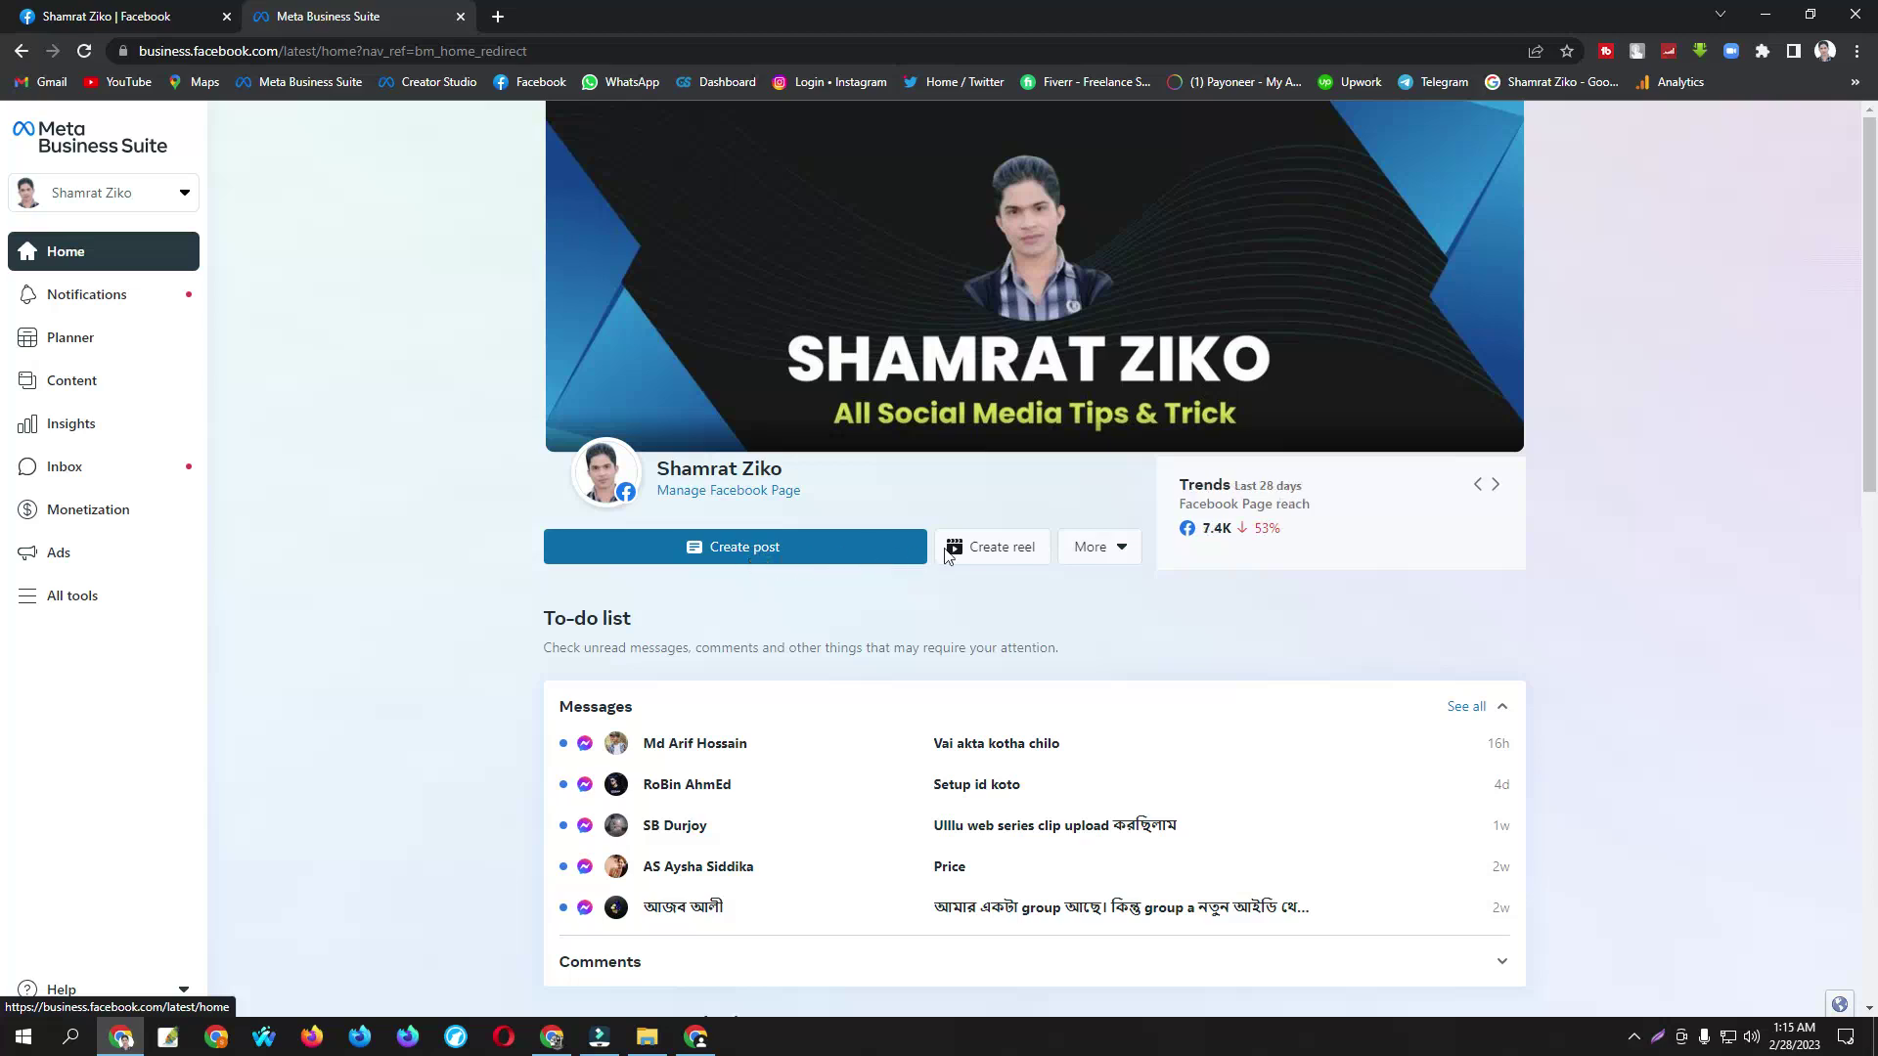
left_click(1115, 551)
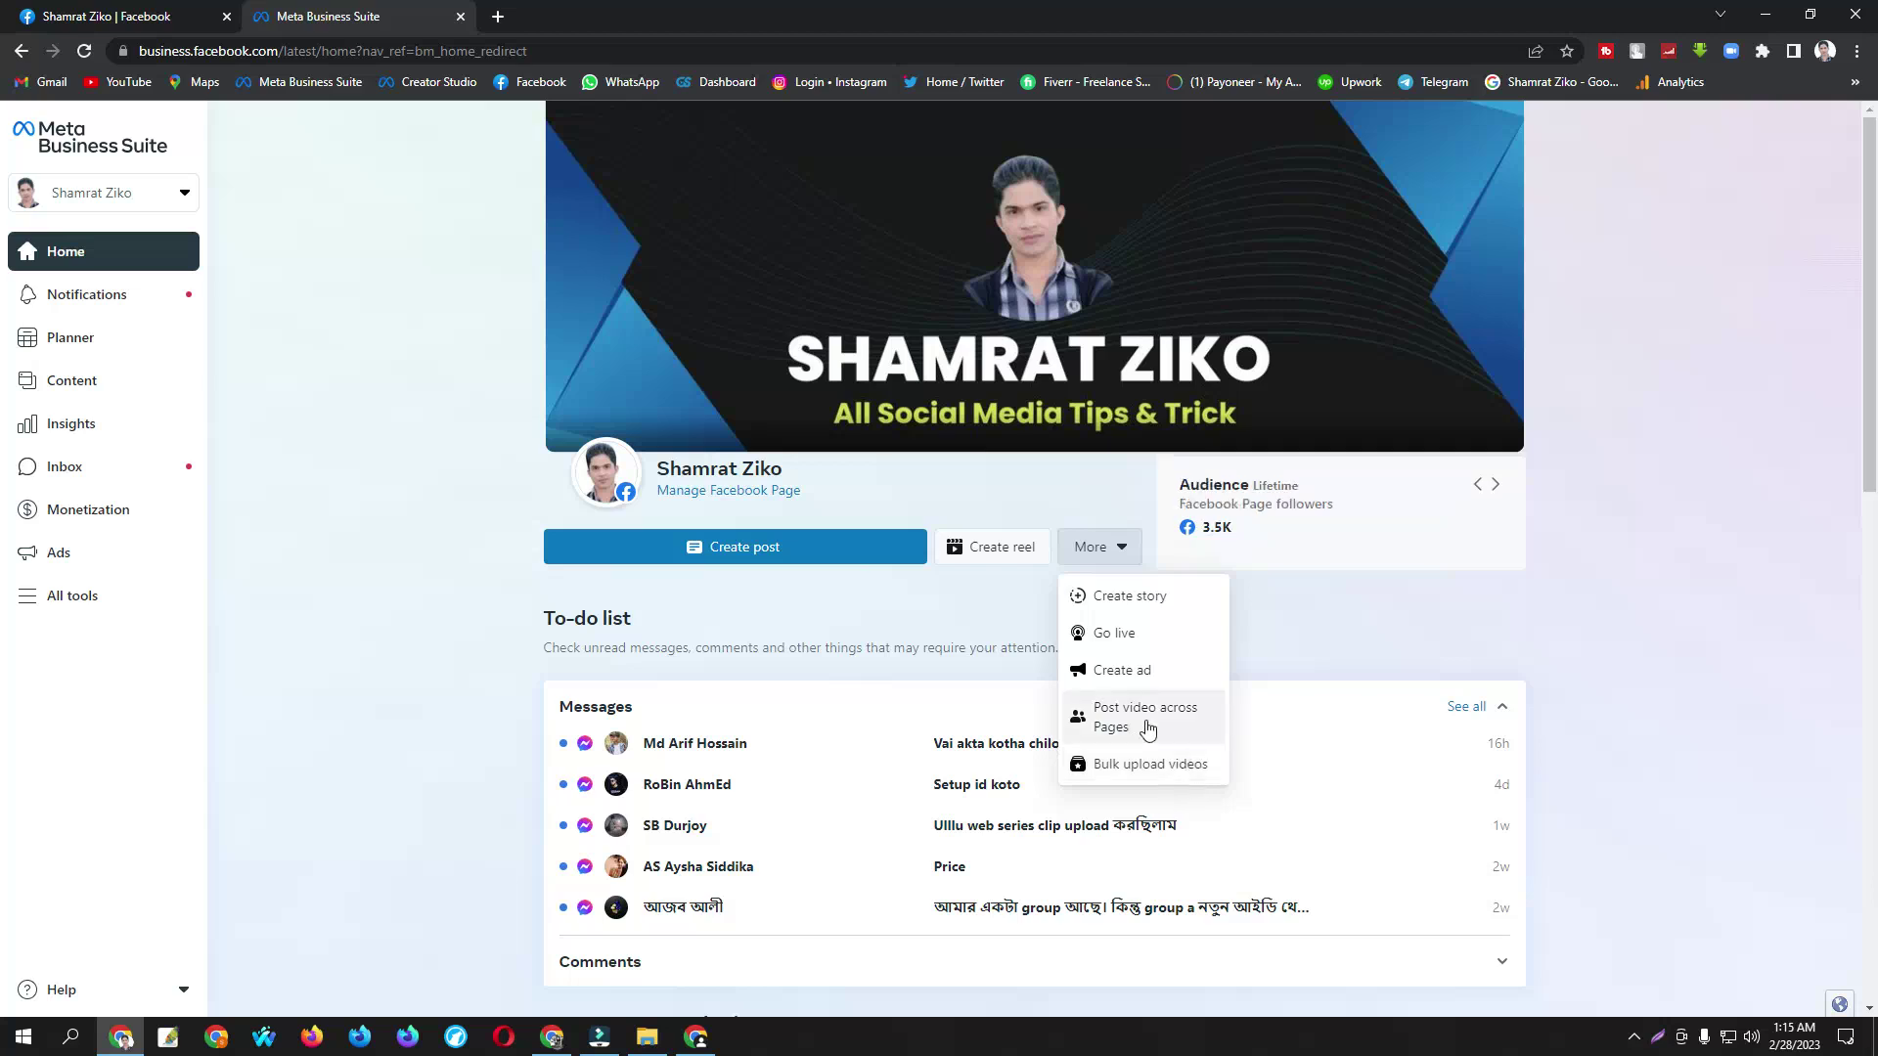
left_click(973, 599)
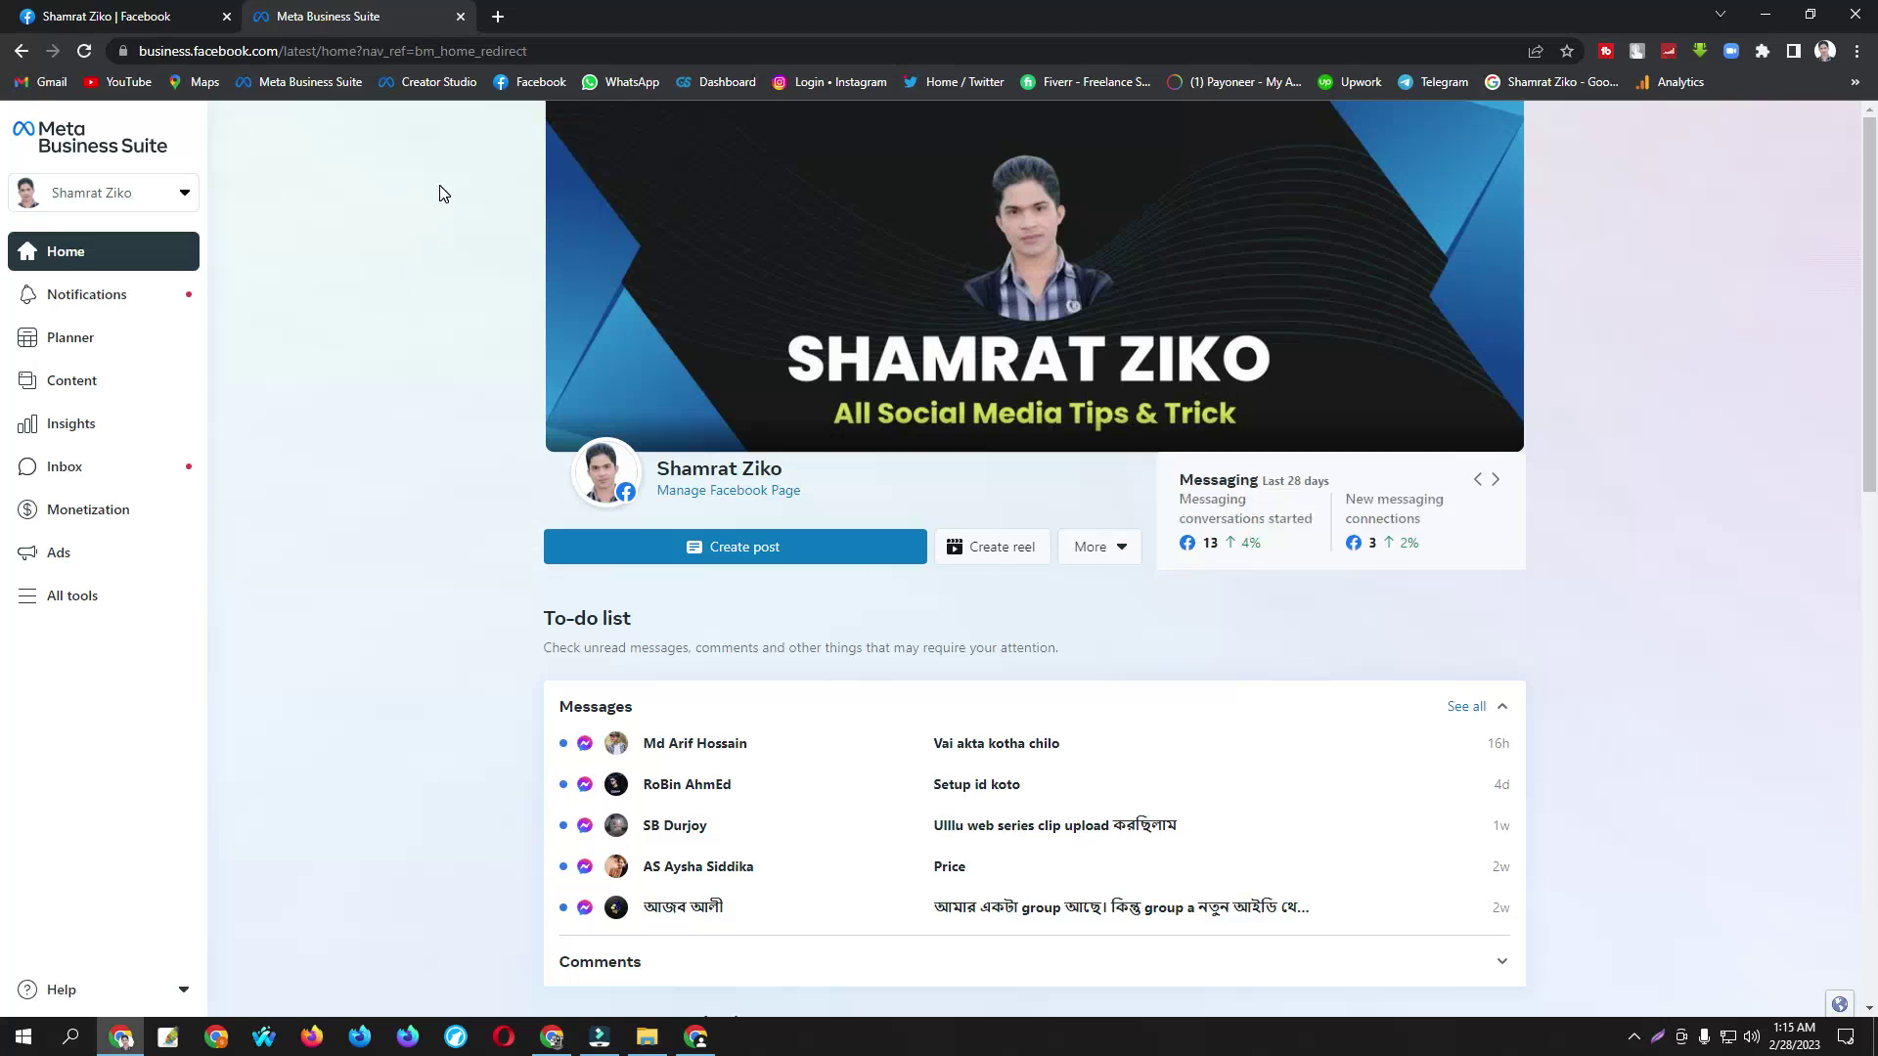
Step: Open the Content section and examine the published posts' status and performance metrics across all table columns
left_click(111, 391)
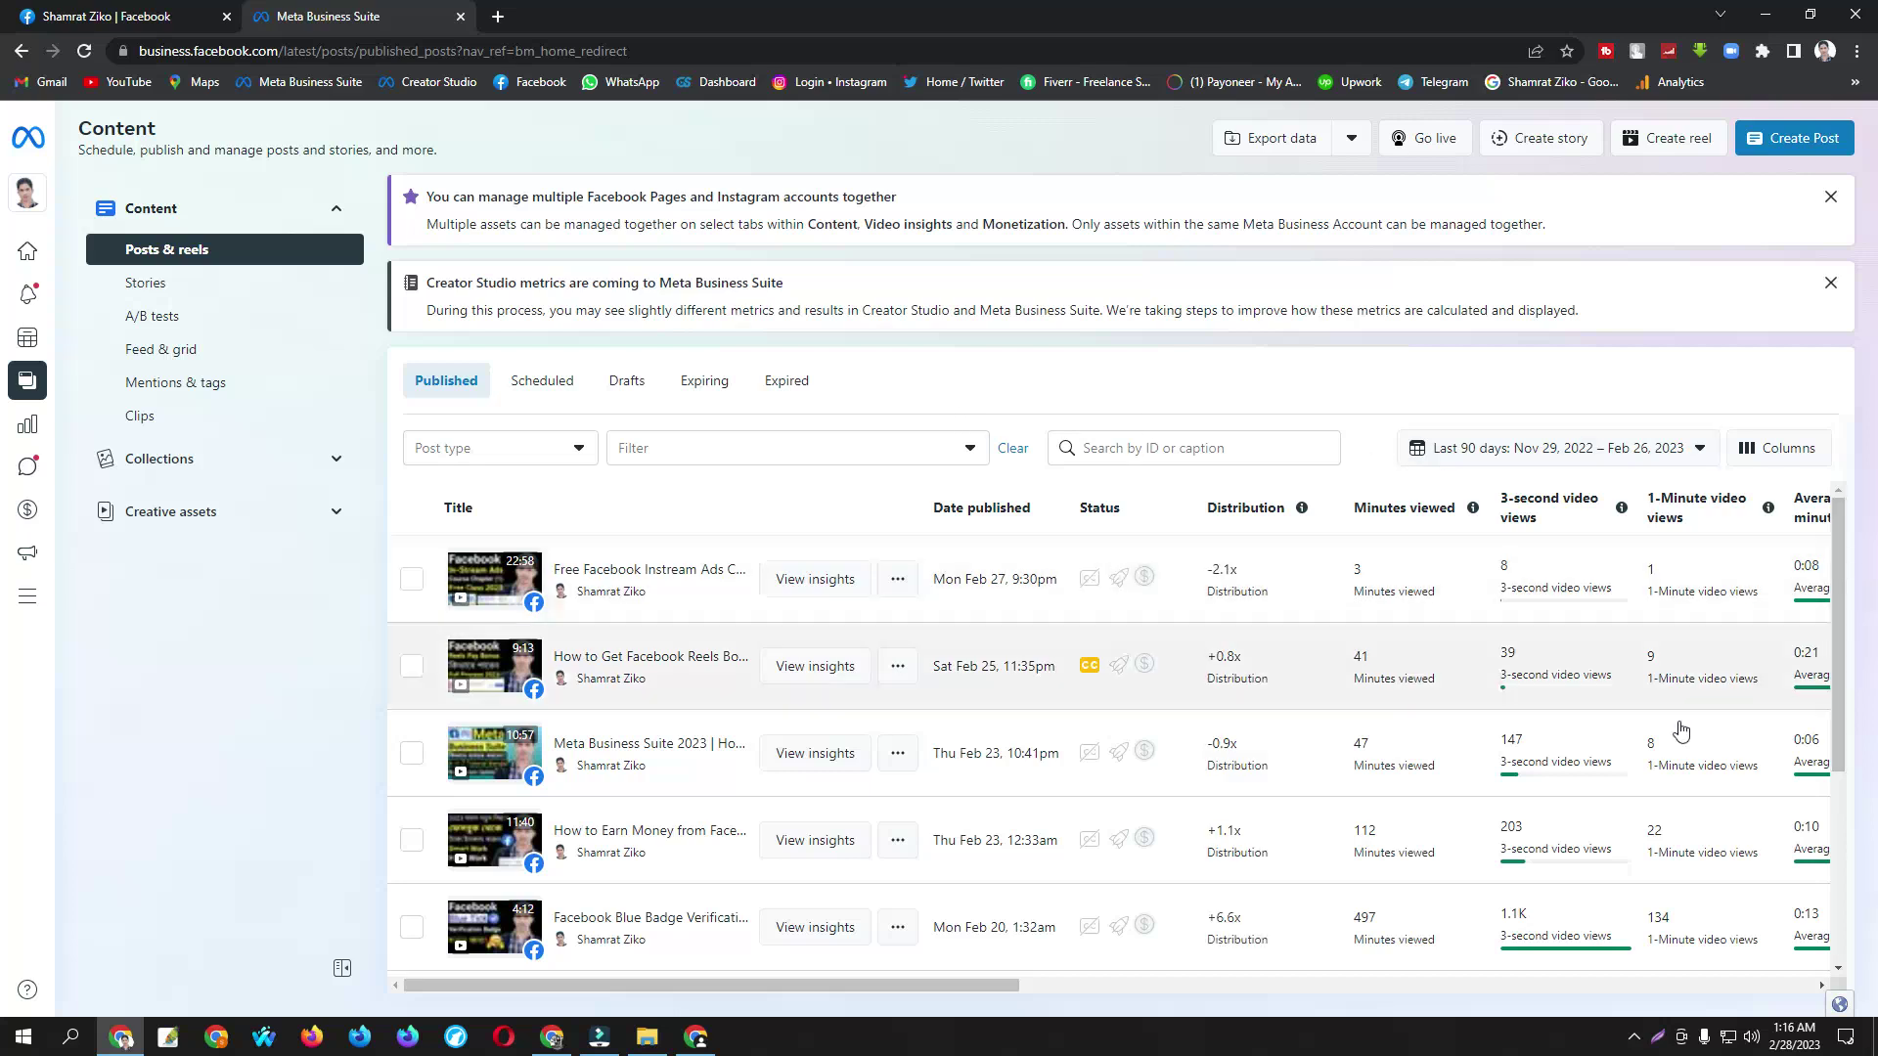
left_click_drag(982, 989, 1824, 1023)
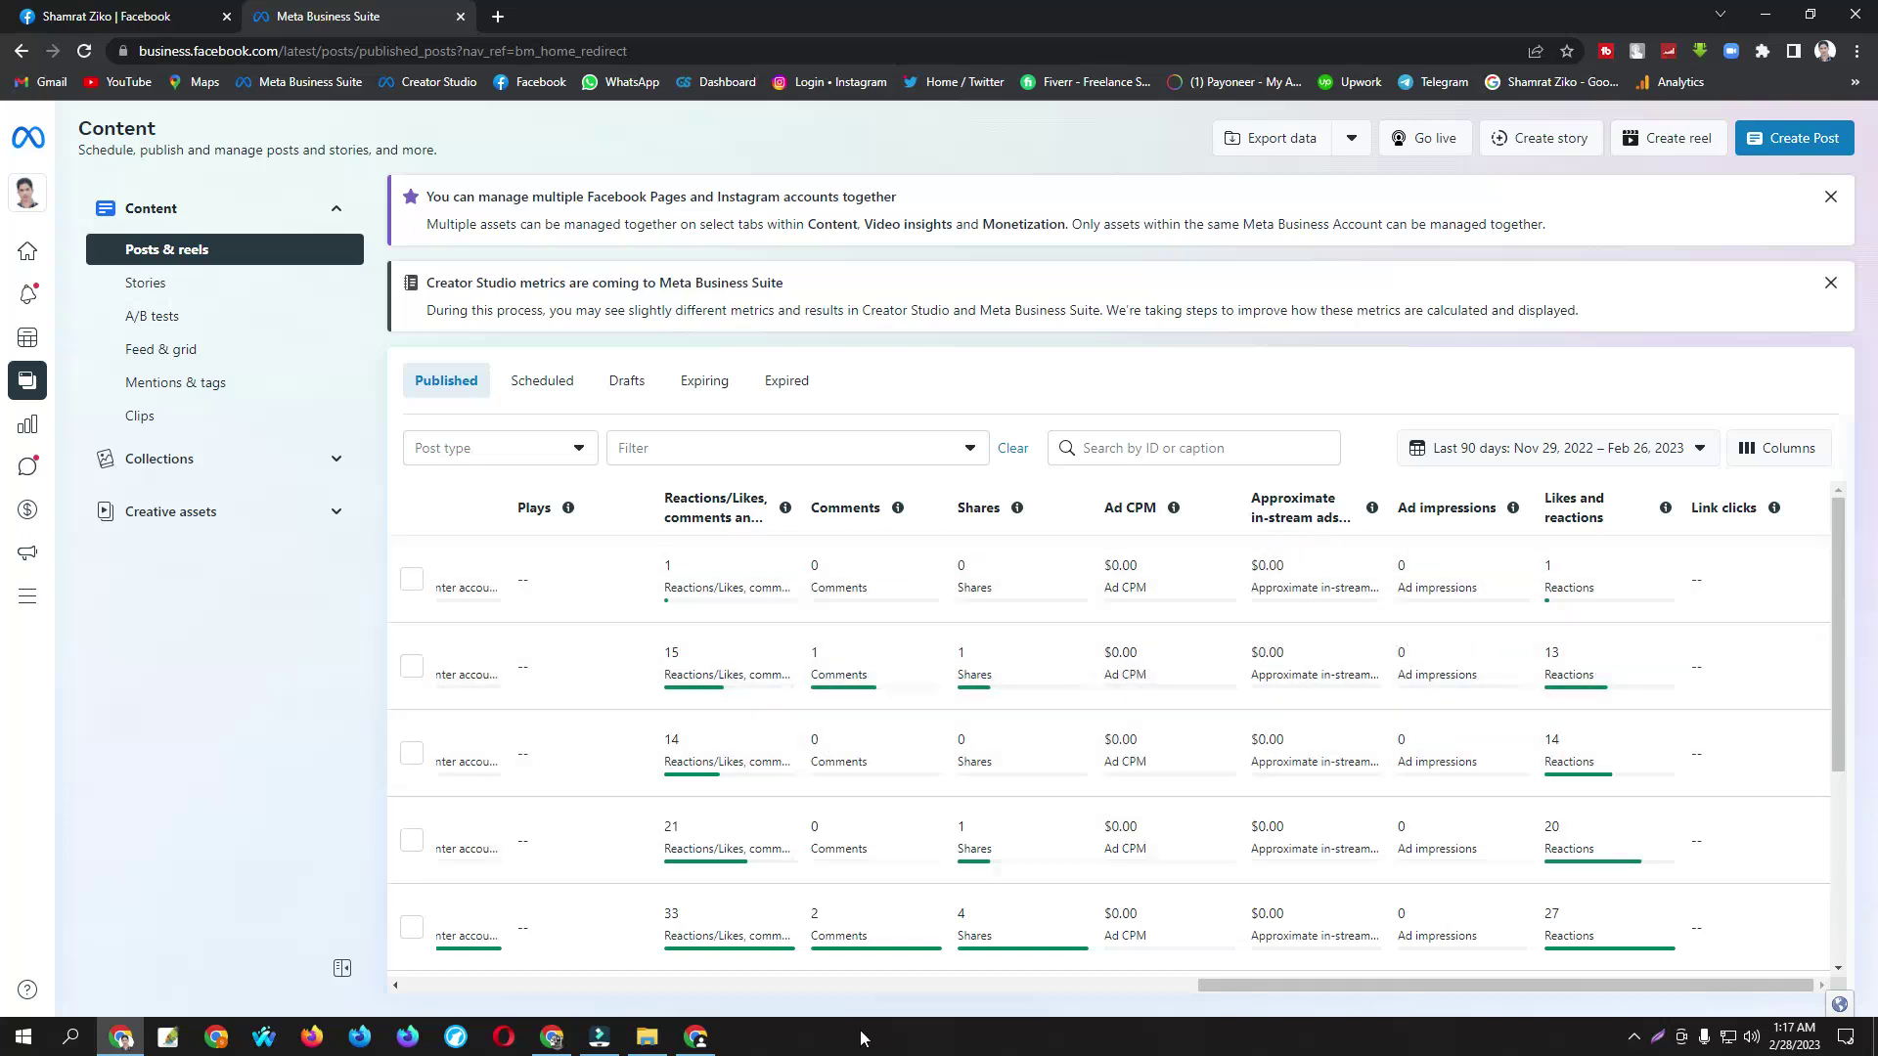
left_click_drag(1272, 986, 397, 939)
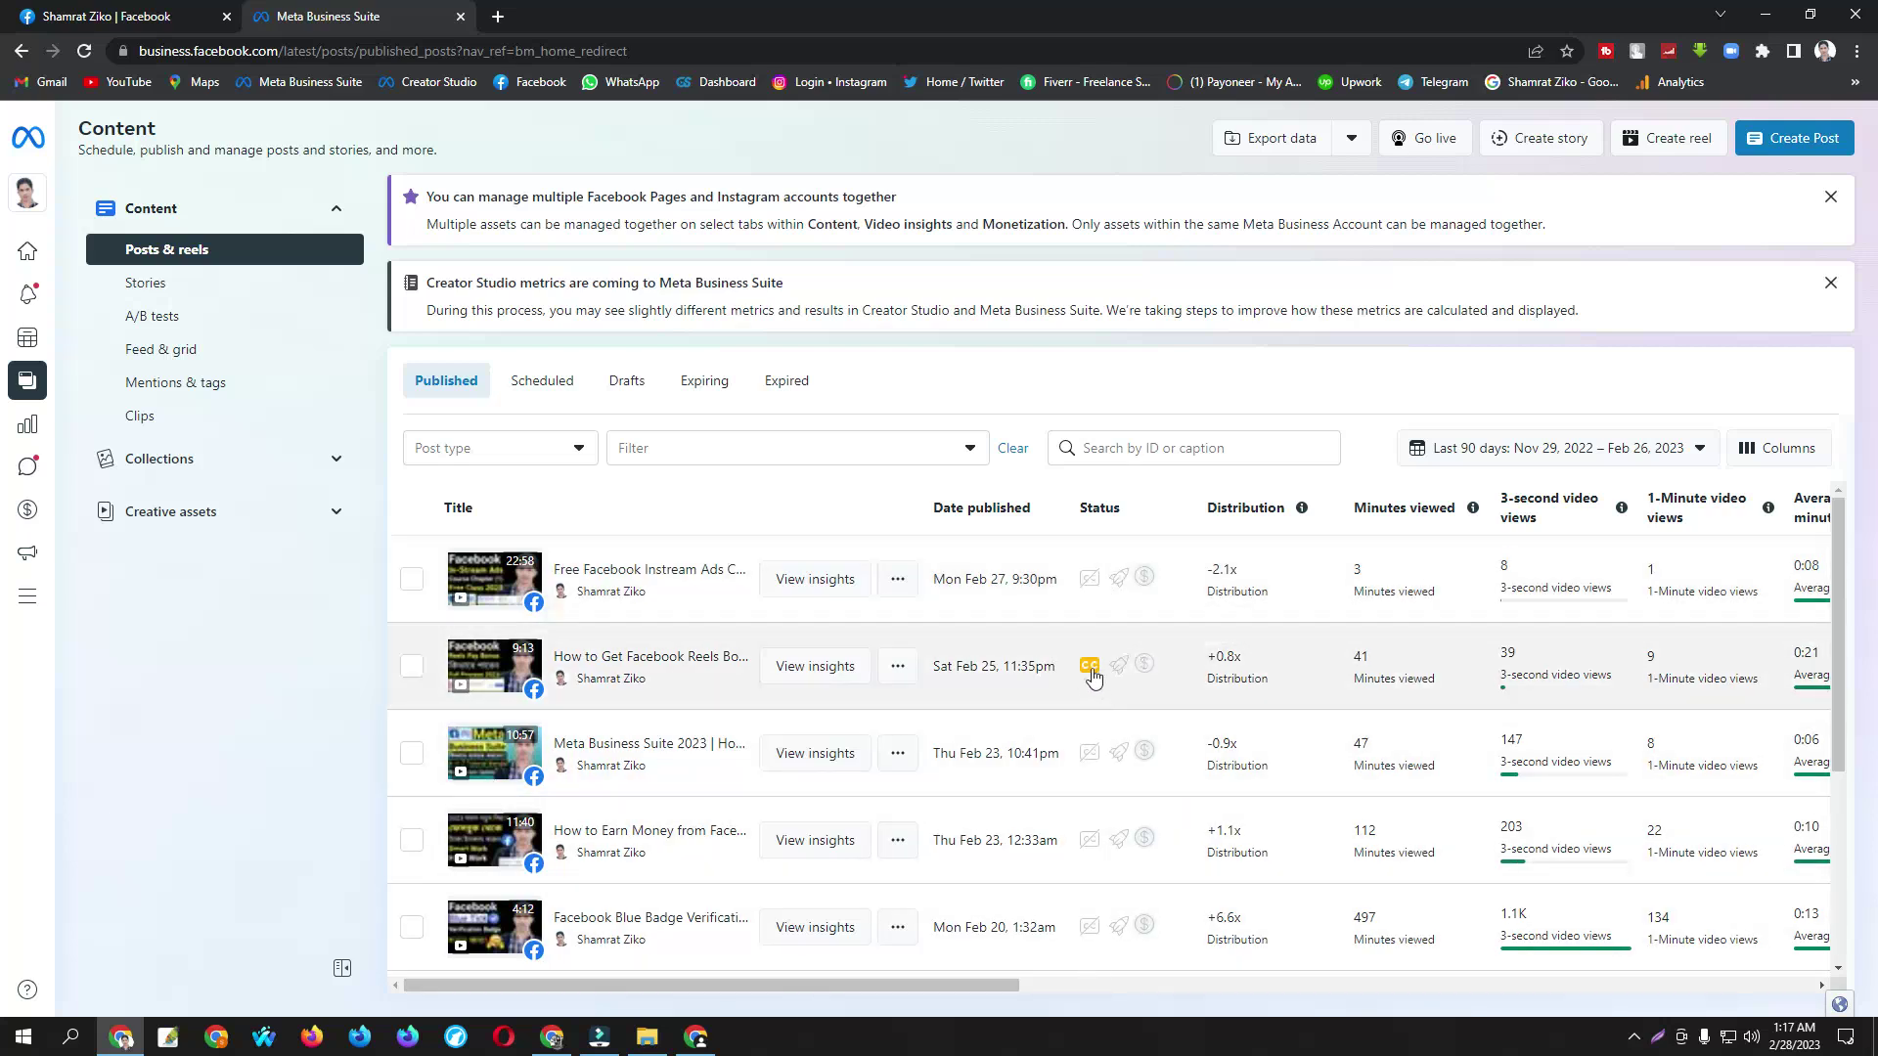
mouse_move(1089, 676)
scroll(1092, 675, "down", 10)
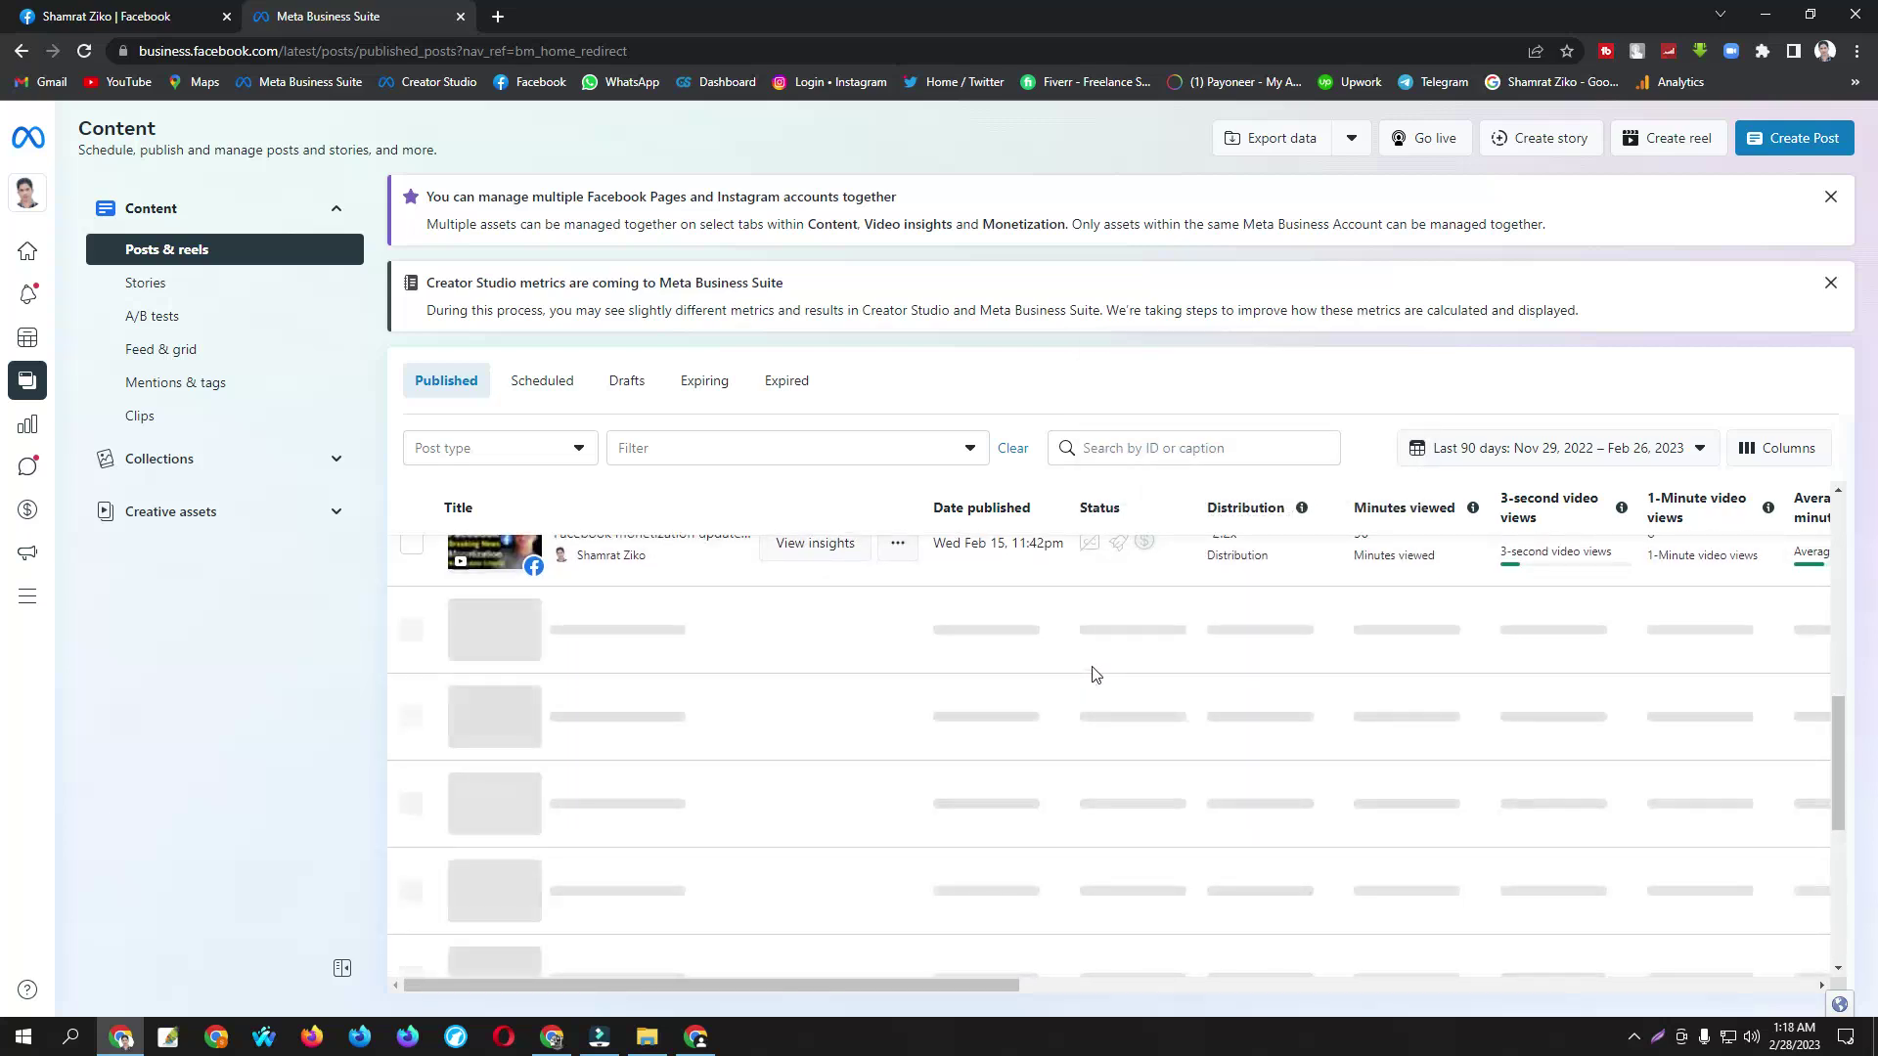
scroll(1093, 675, "up", 6)
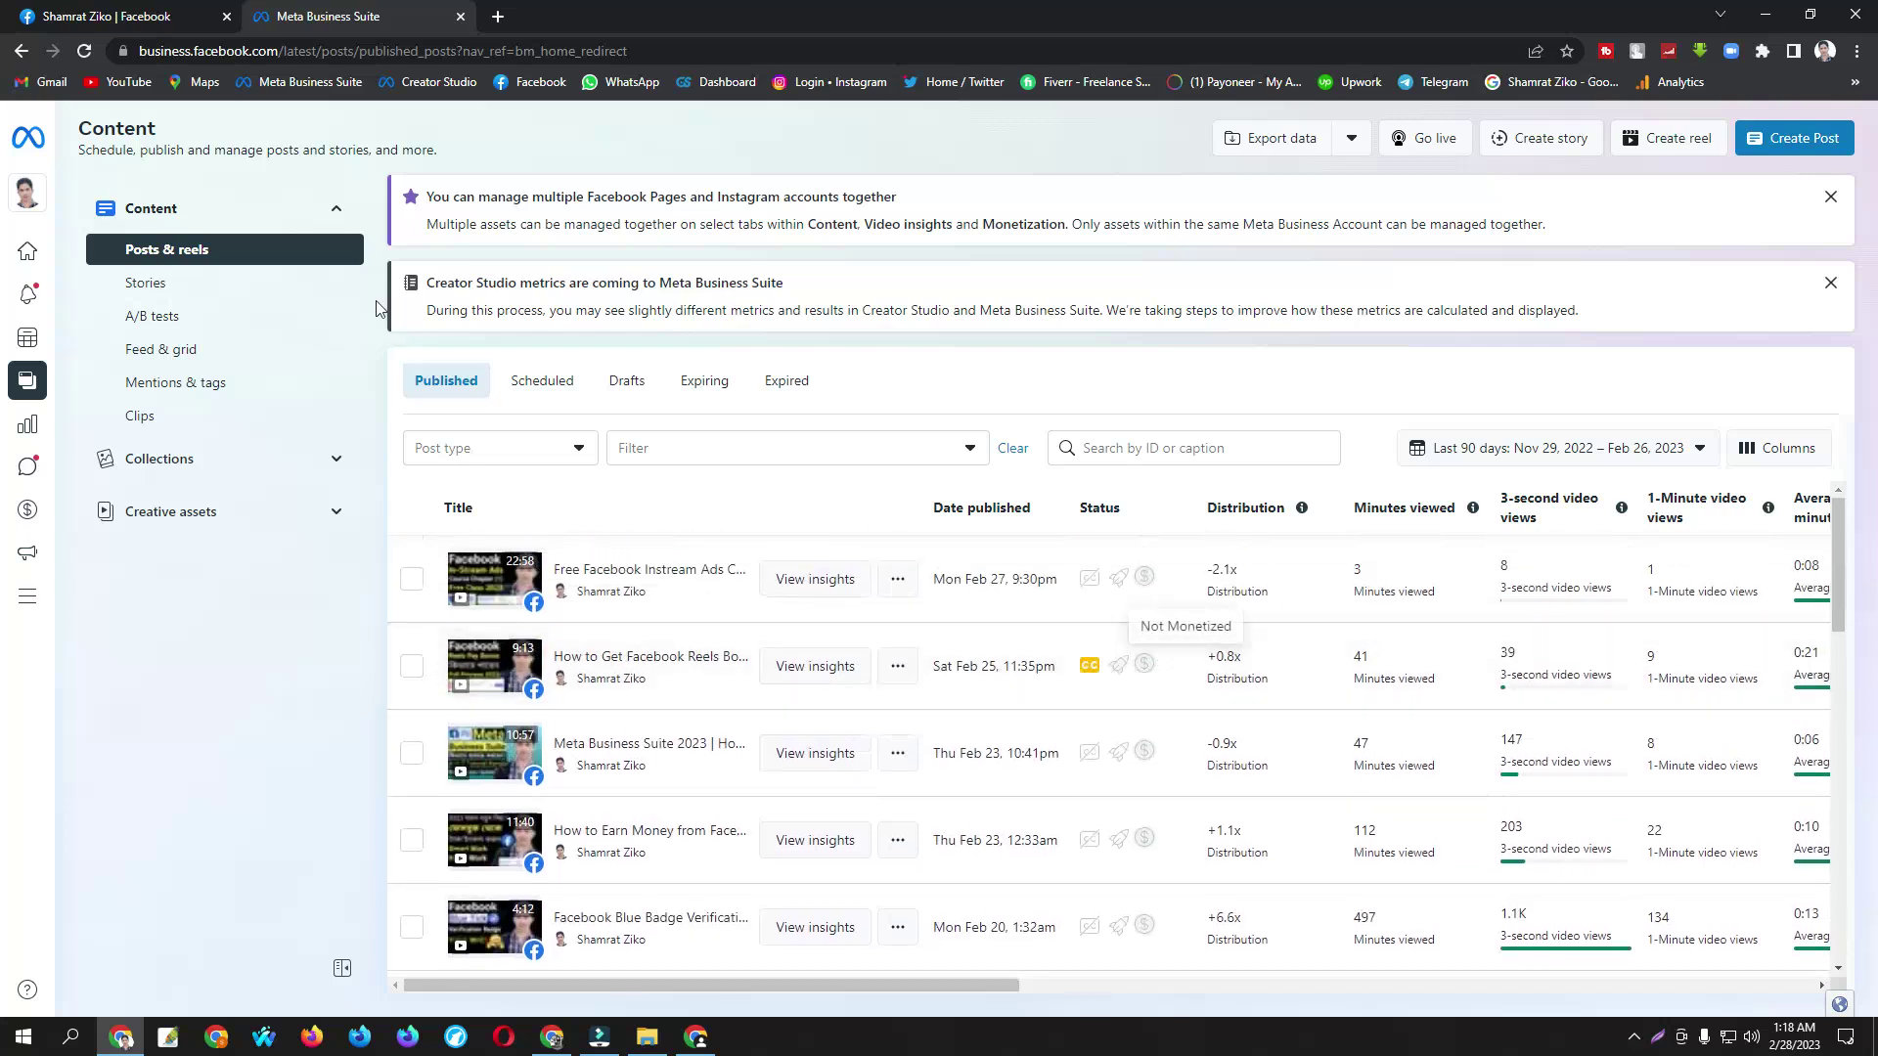
Step: Open the Insights overview, view all insights from the weekly review, and examine the Page reach results and top content
mouse_move(44, 239)
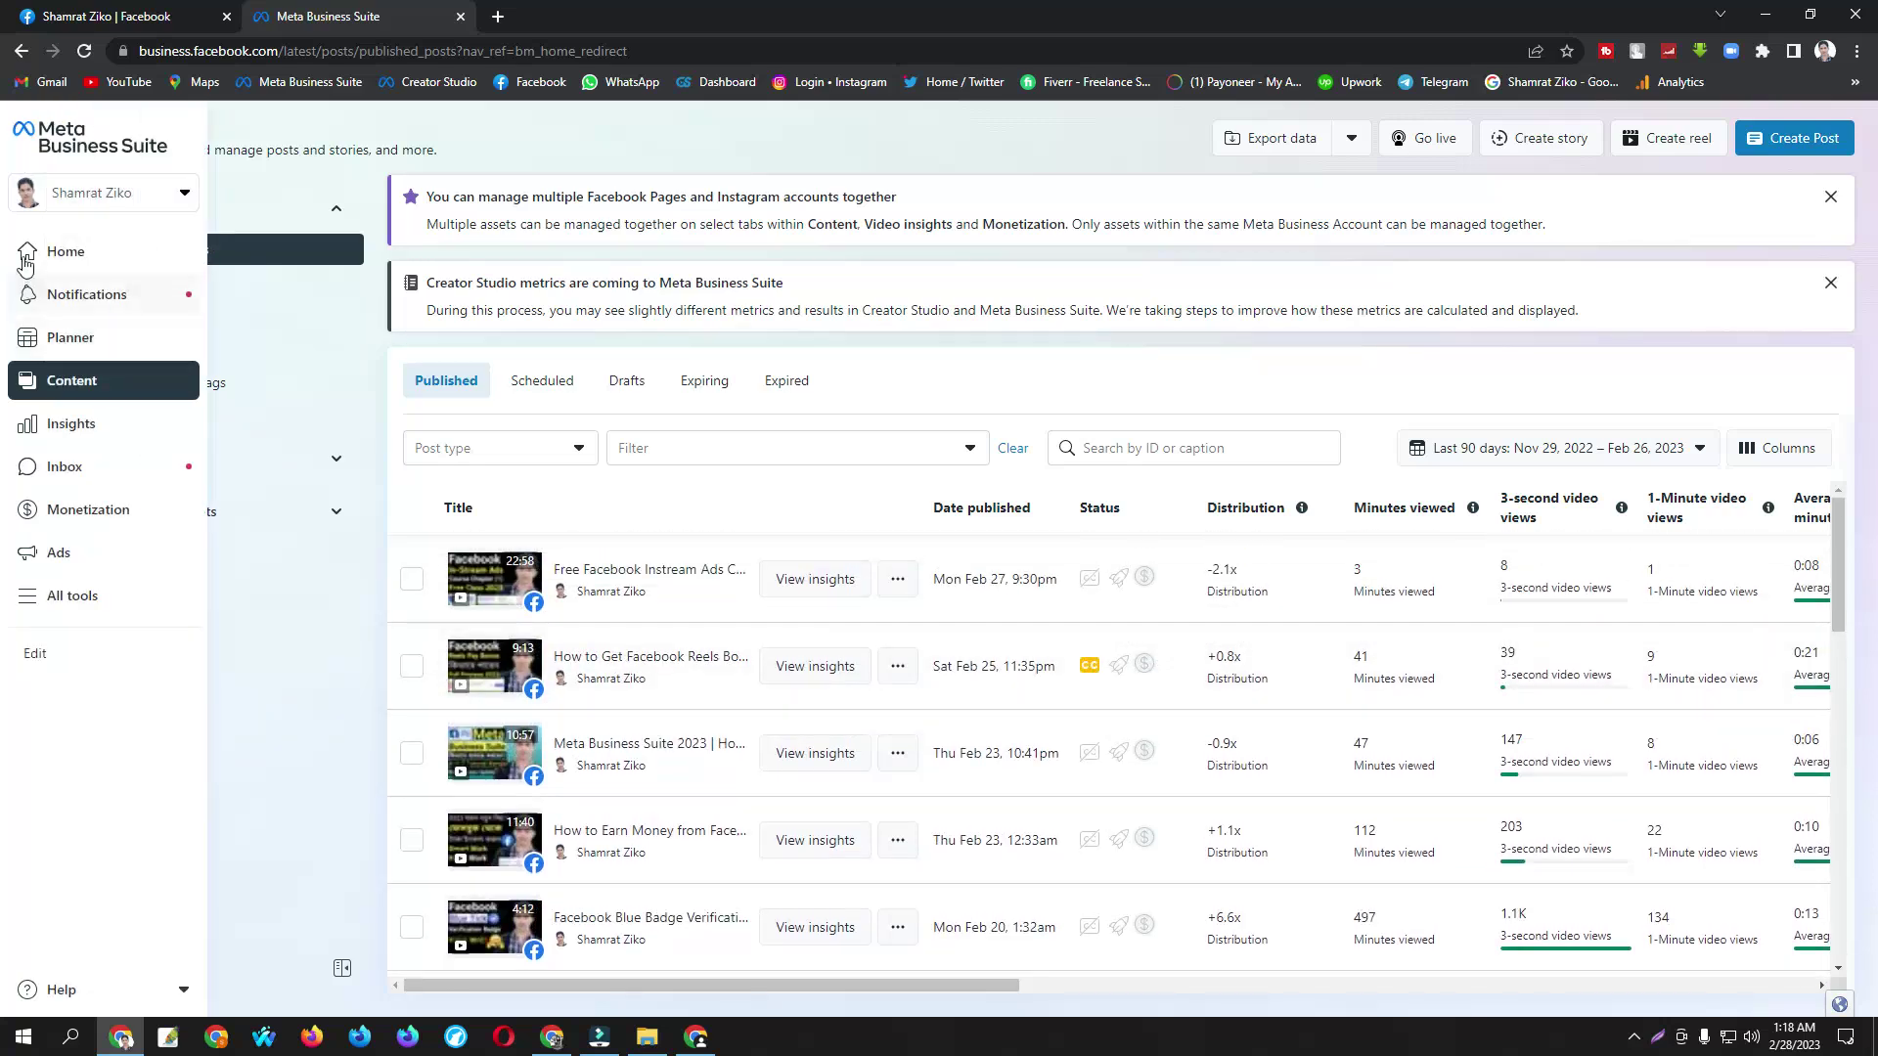
left_click(84, 435)
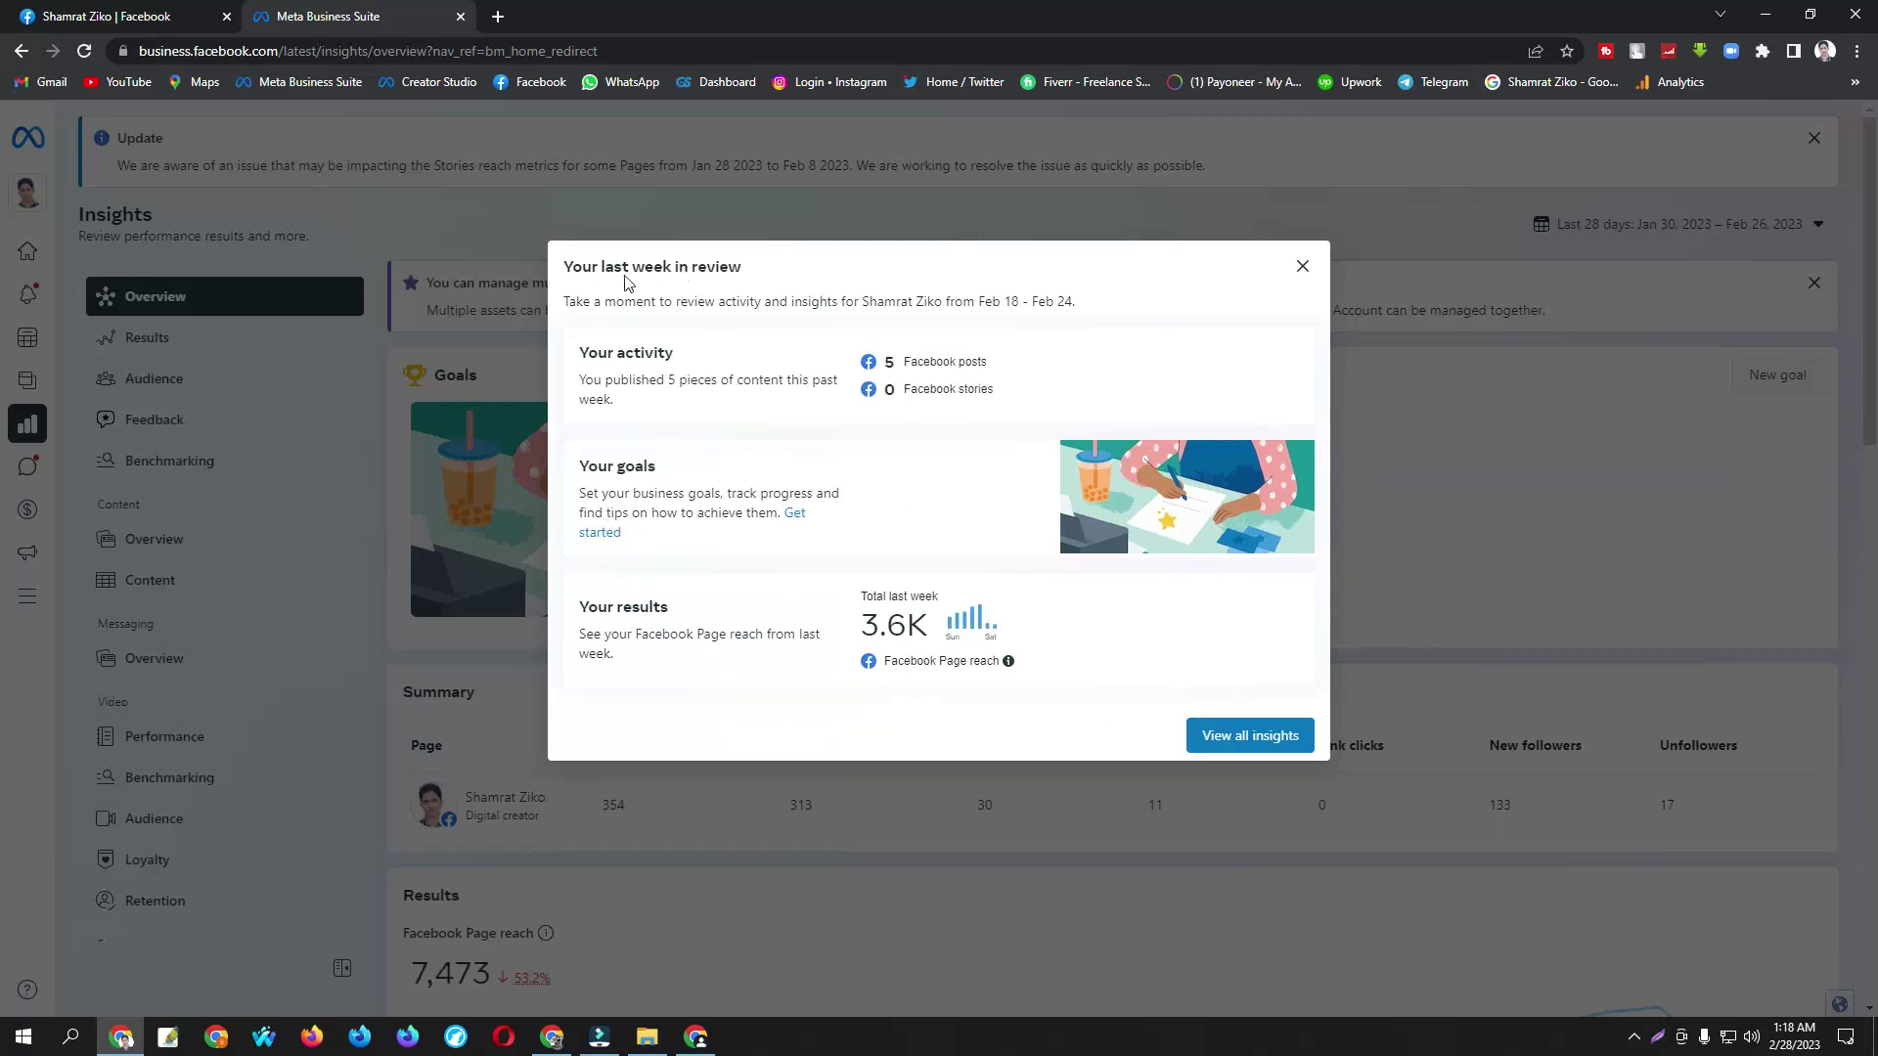
left_click(1227, 748)
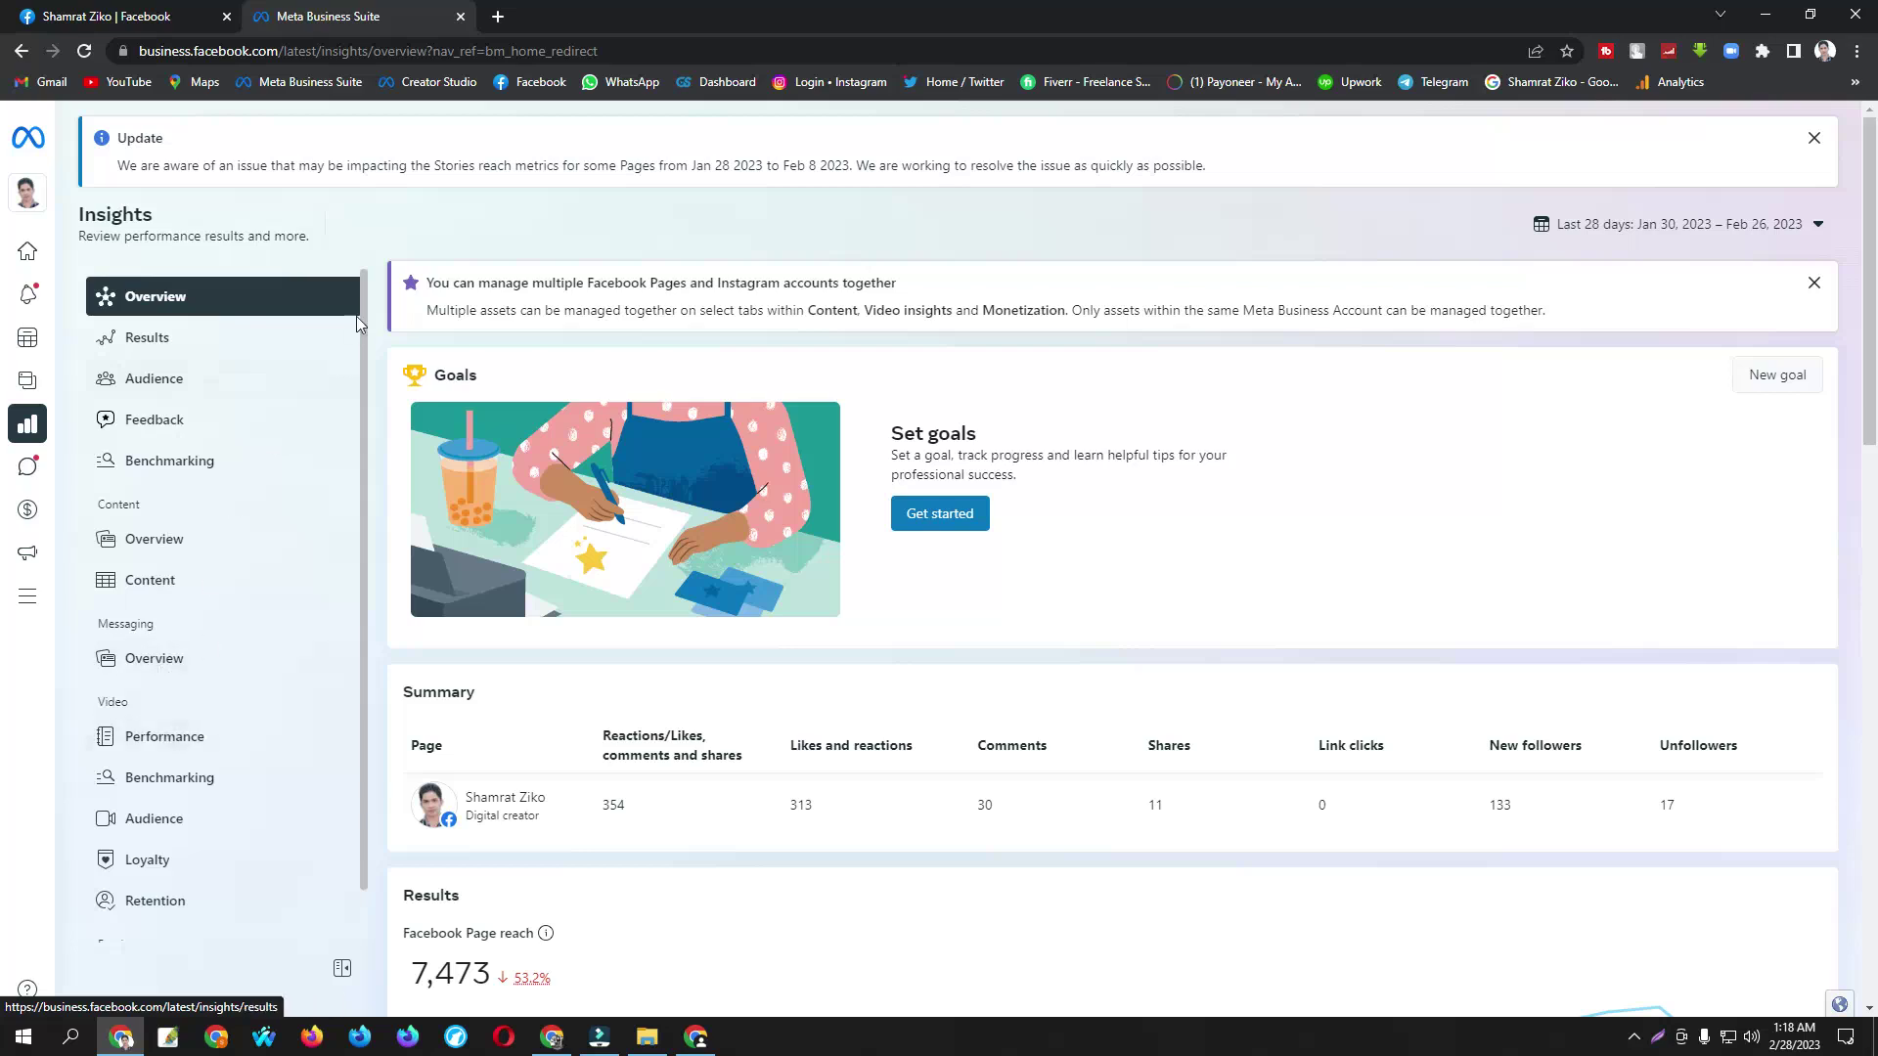
scroll(1125, 438, "down", 5)
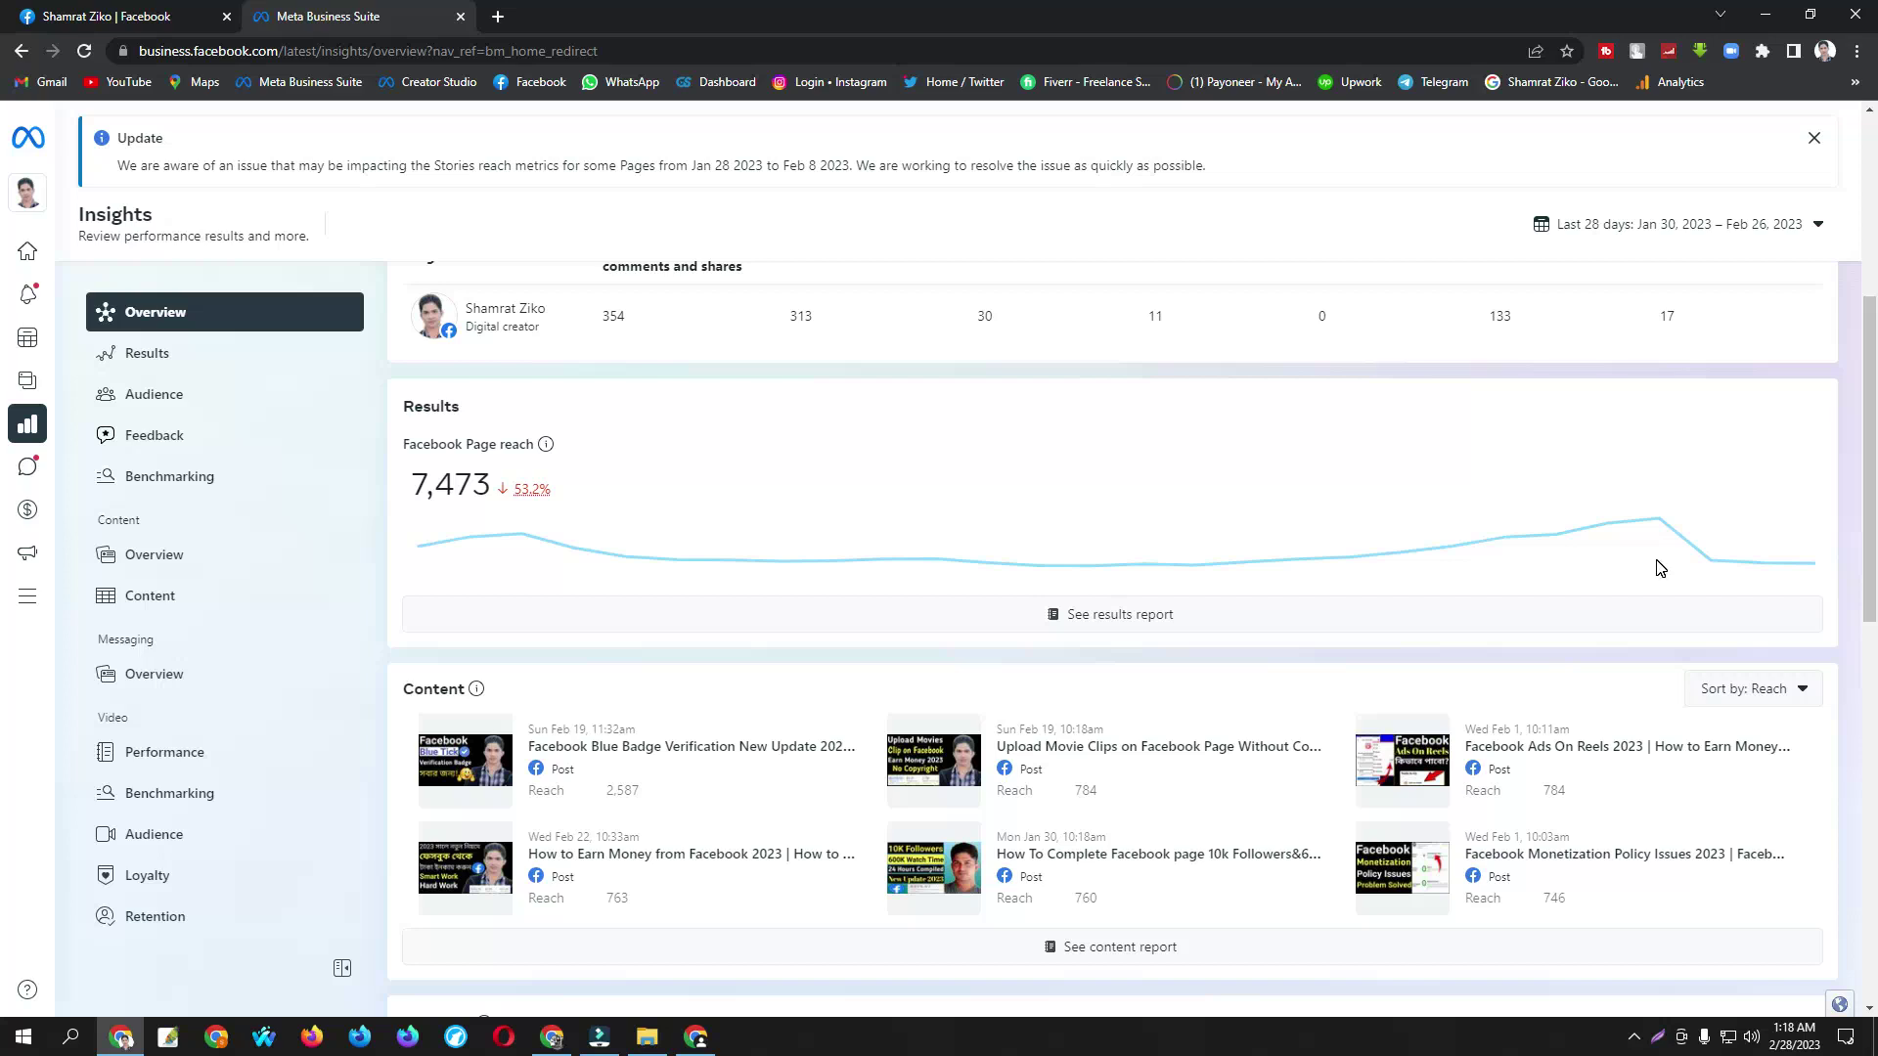
scroll(1301, 372, "down", 5)
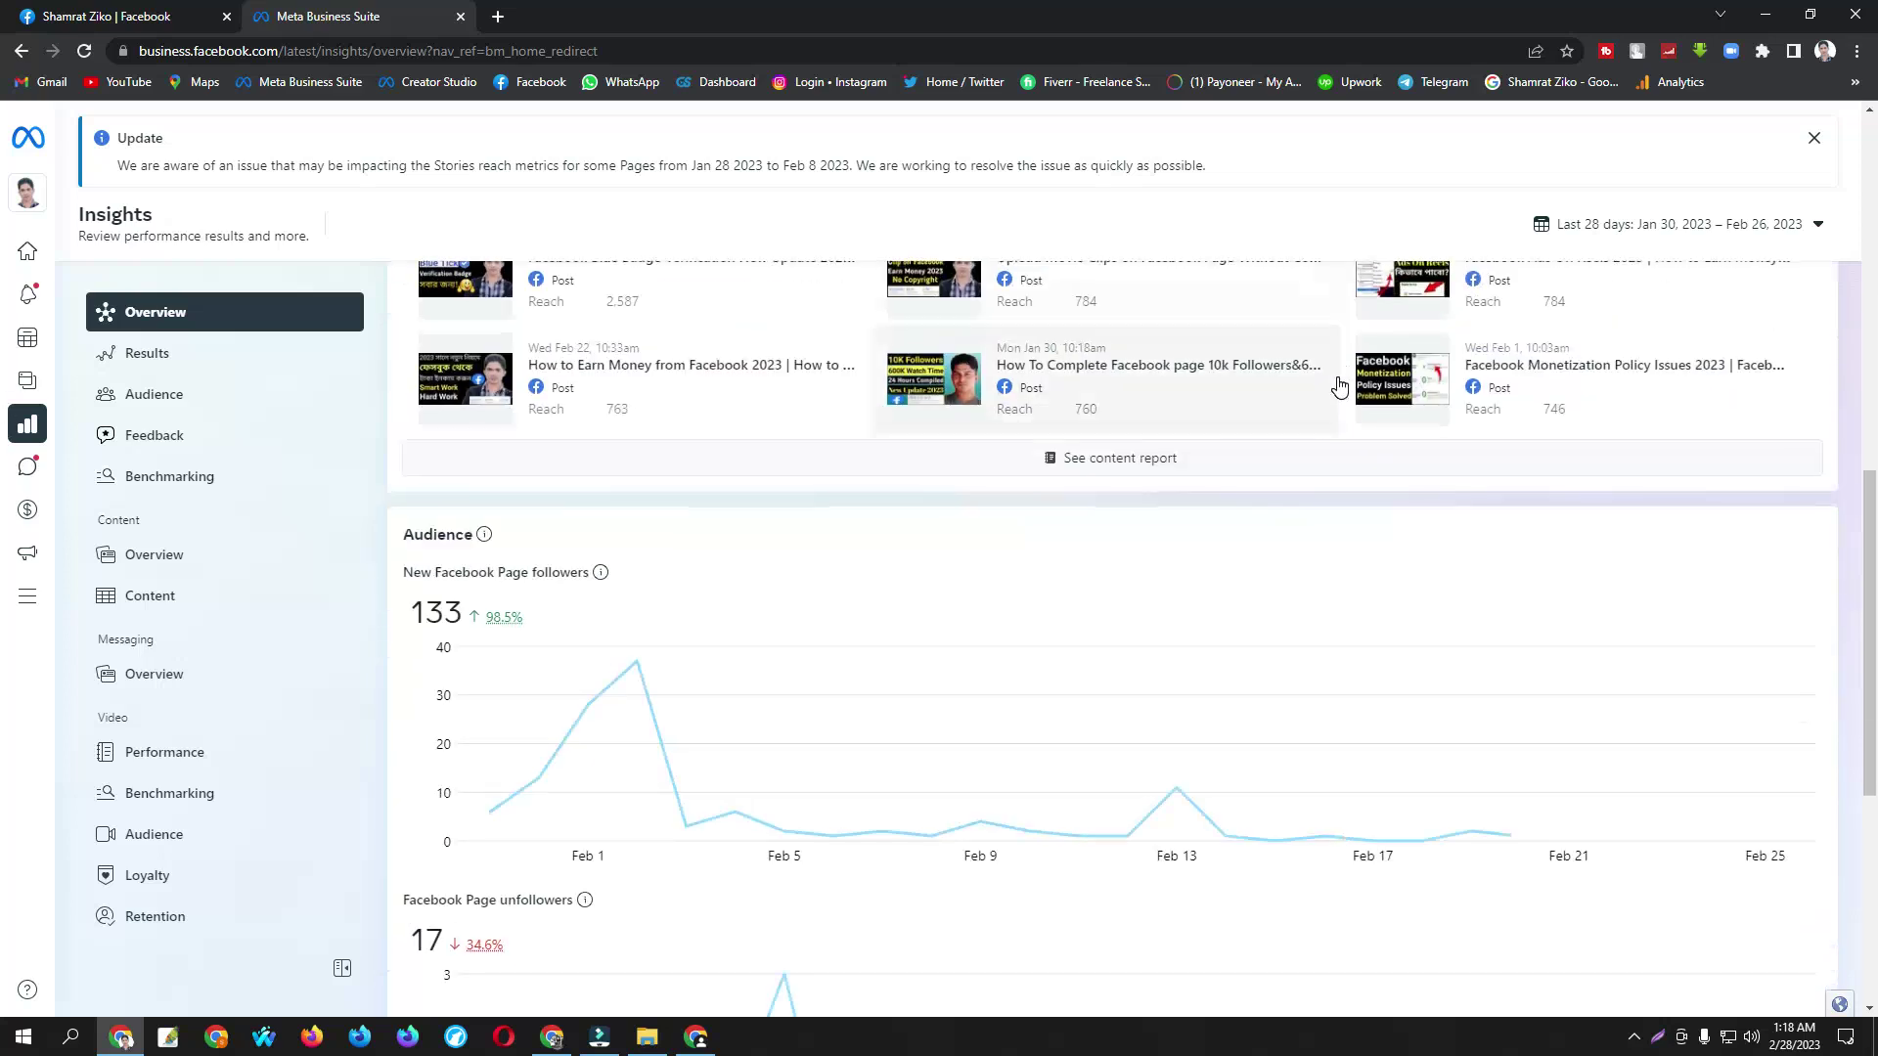
scroll(1154, 430, "up", 3)
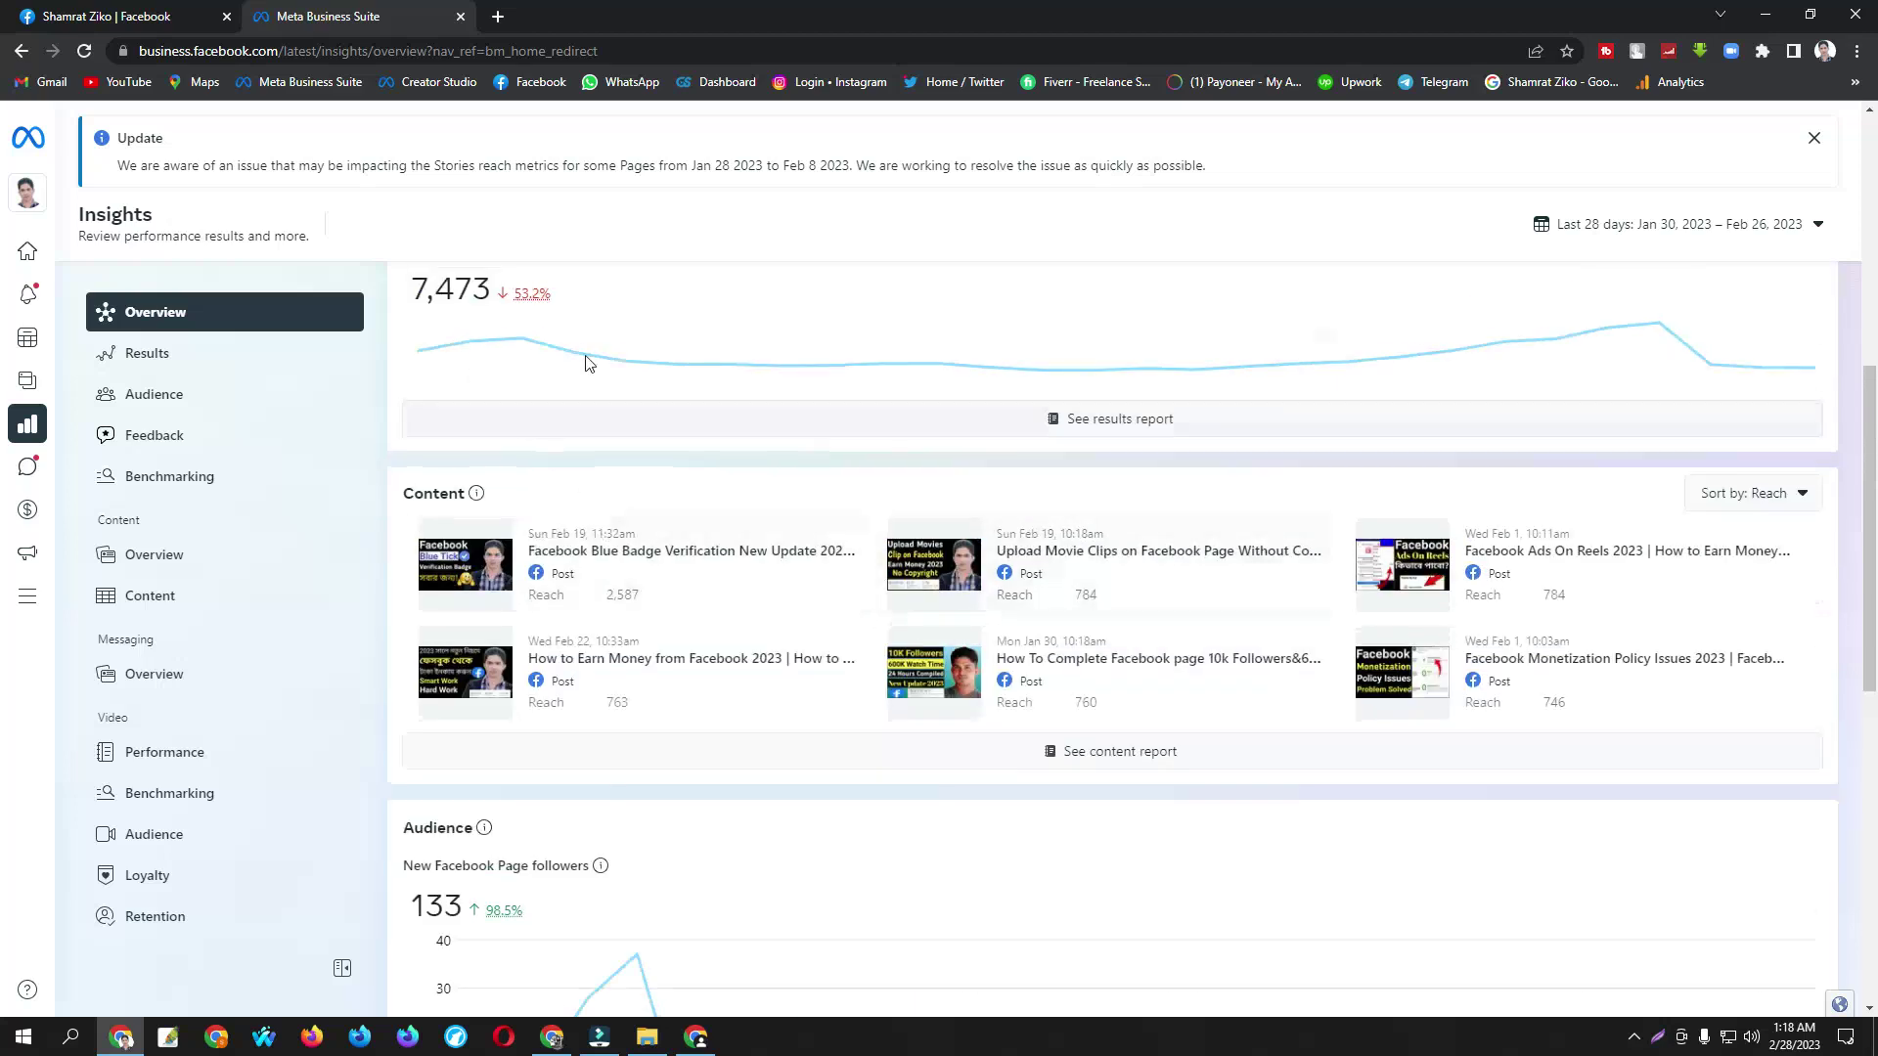
scroll(577, 392, "up", 2)
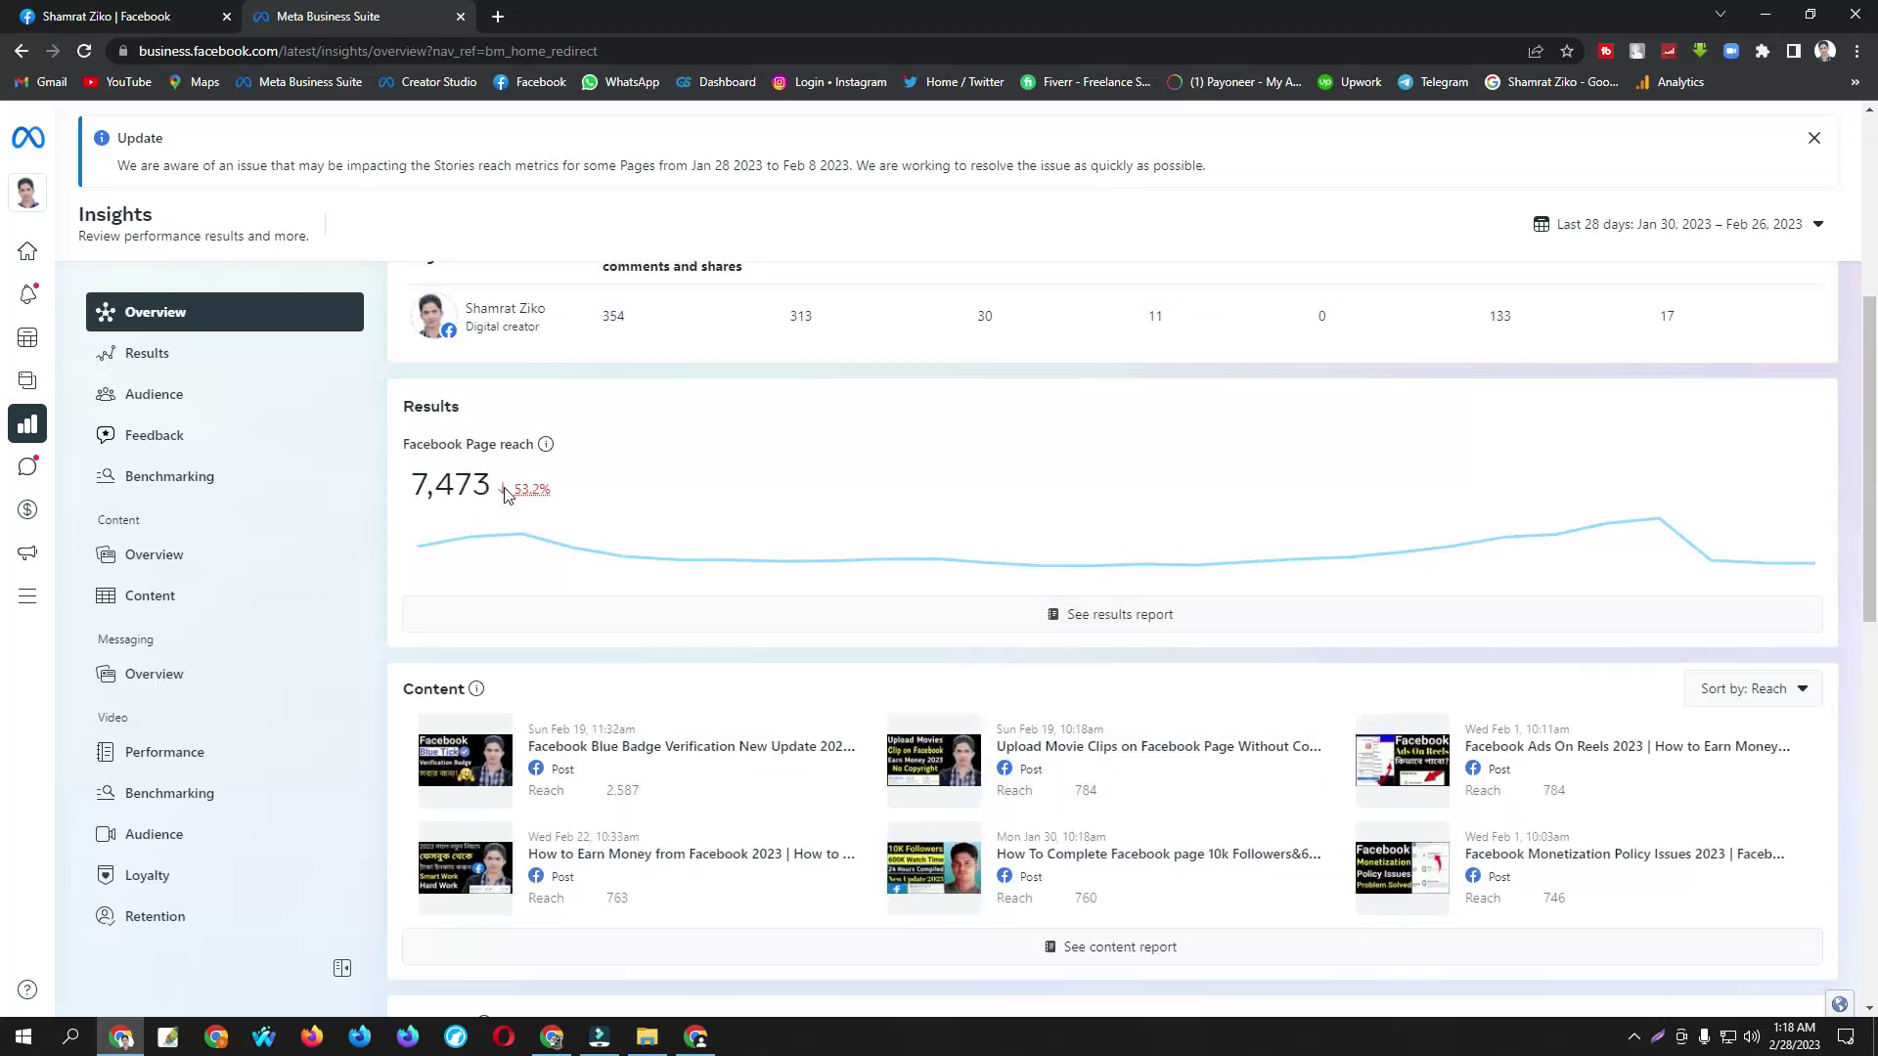
mouse_move(1664, 529)
Step: Examine the new follower and unfollower charts and the messaging figures in the Insights overview
scroll(729, 689, "down", 4)
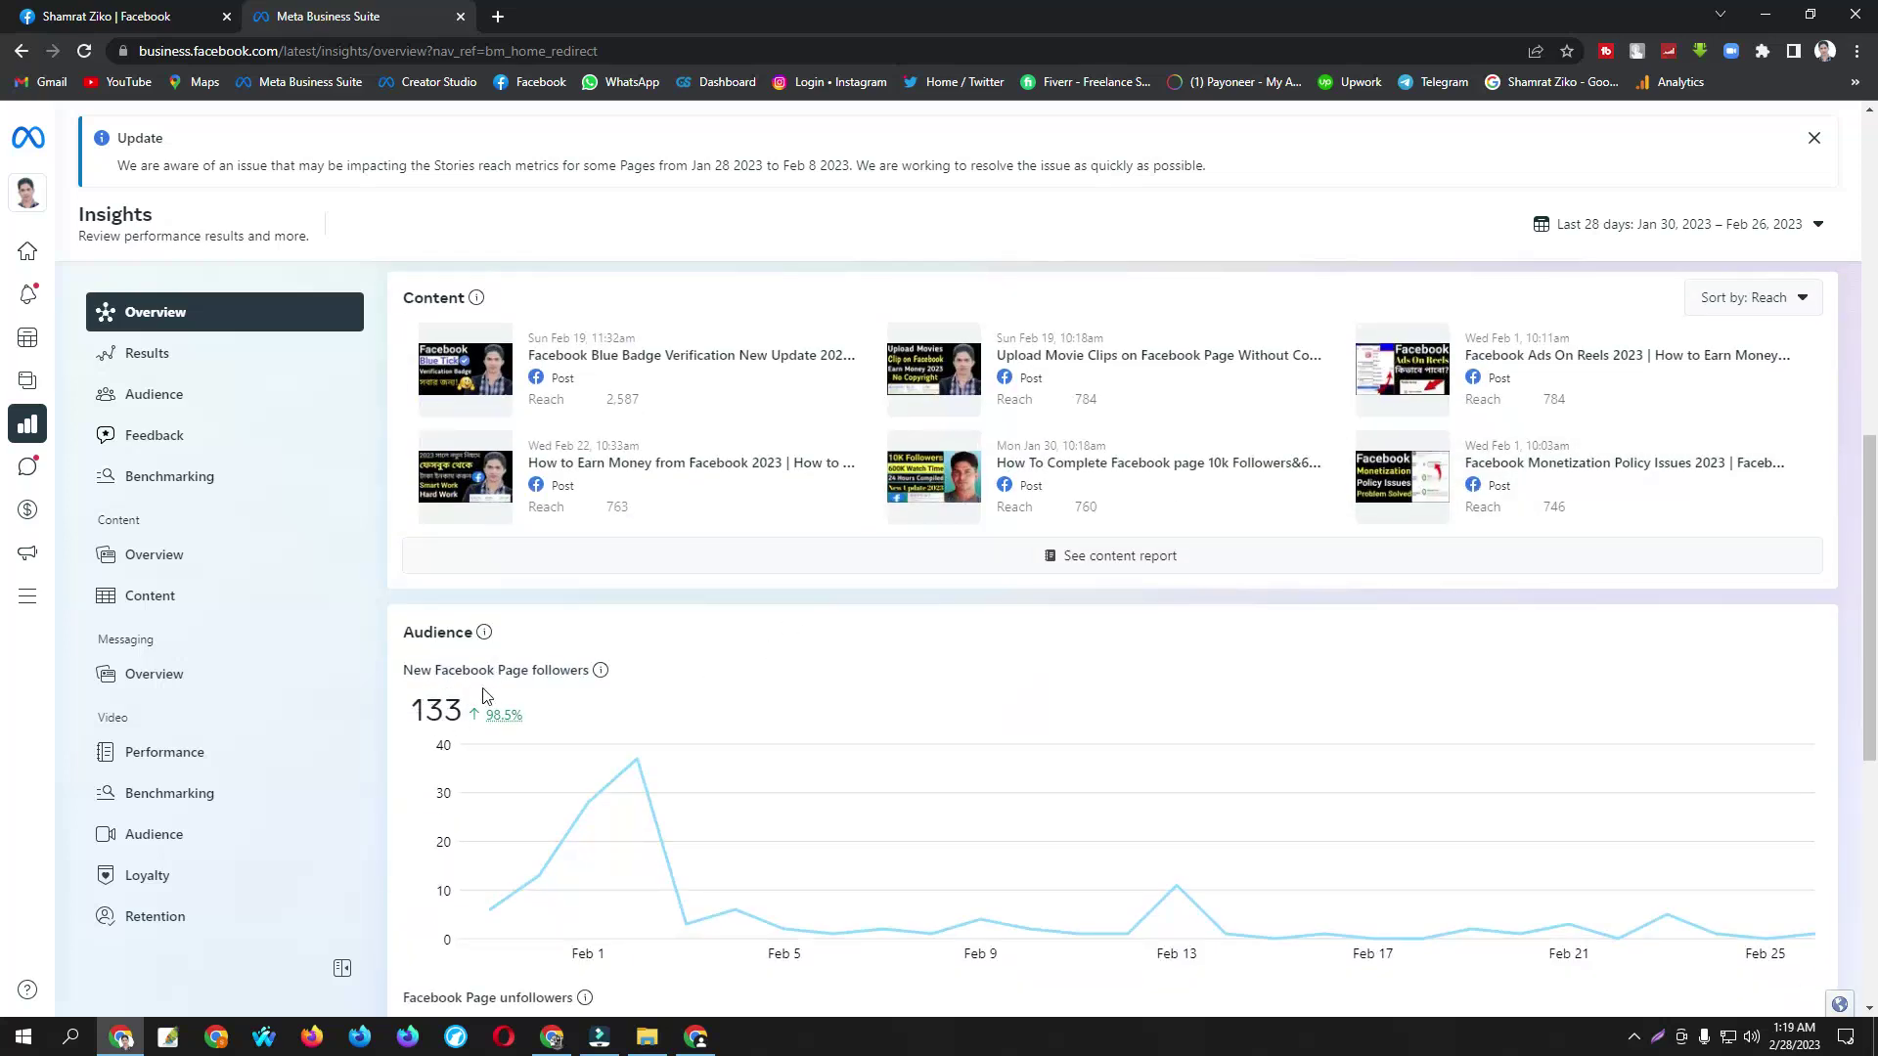
scroll(587, 655, "down", 2)
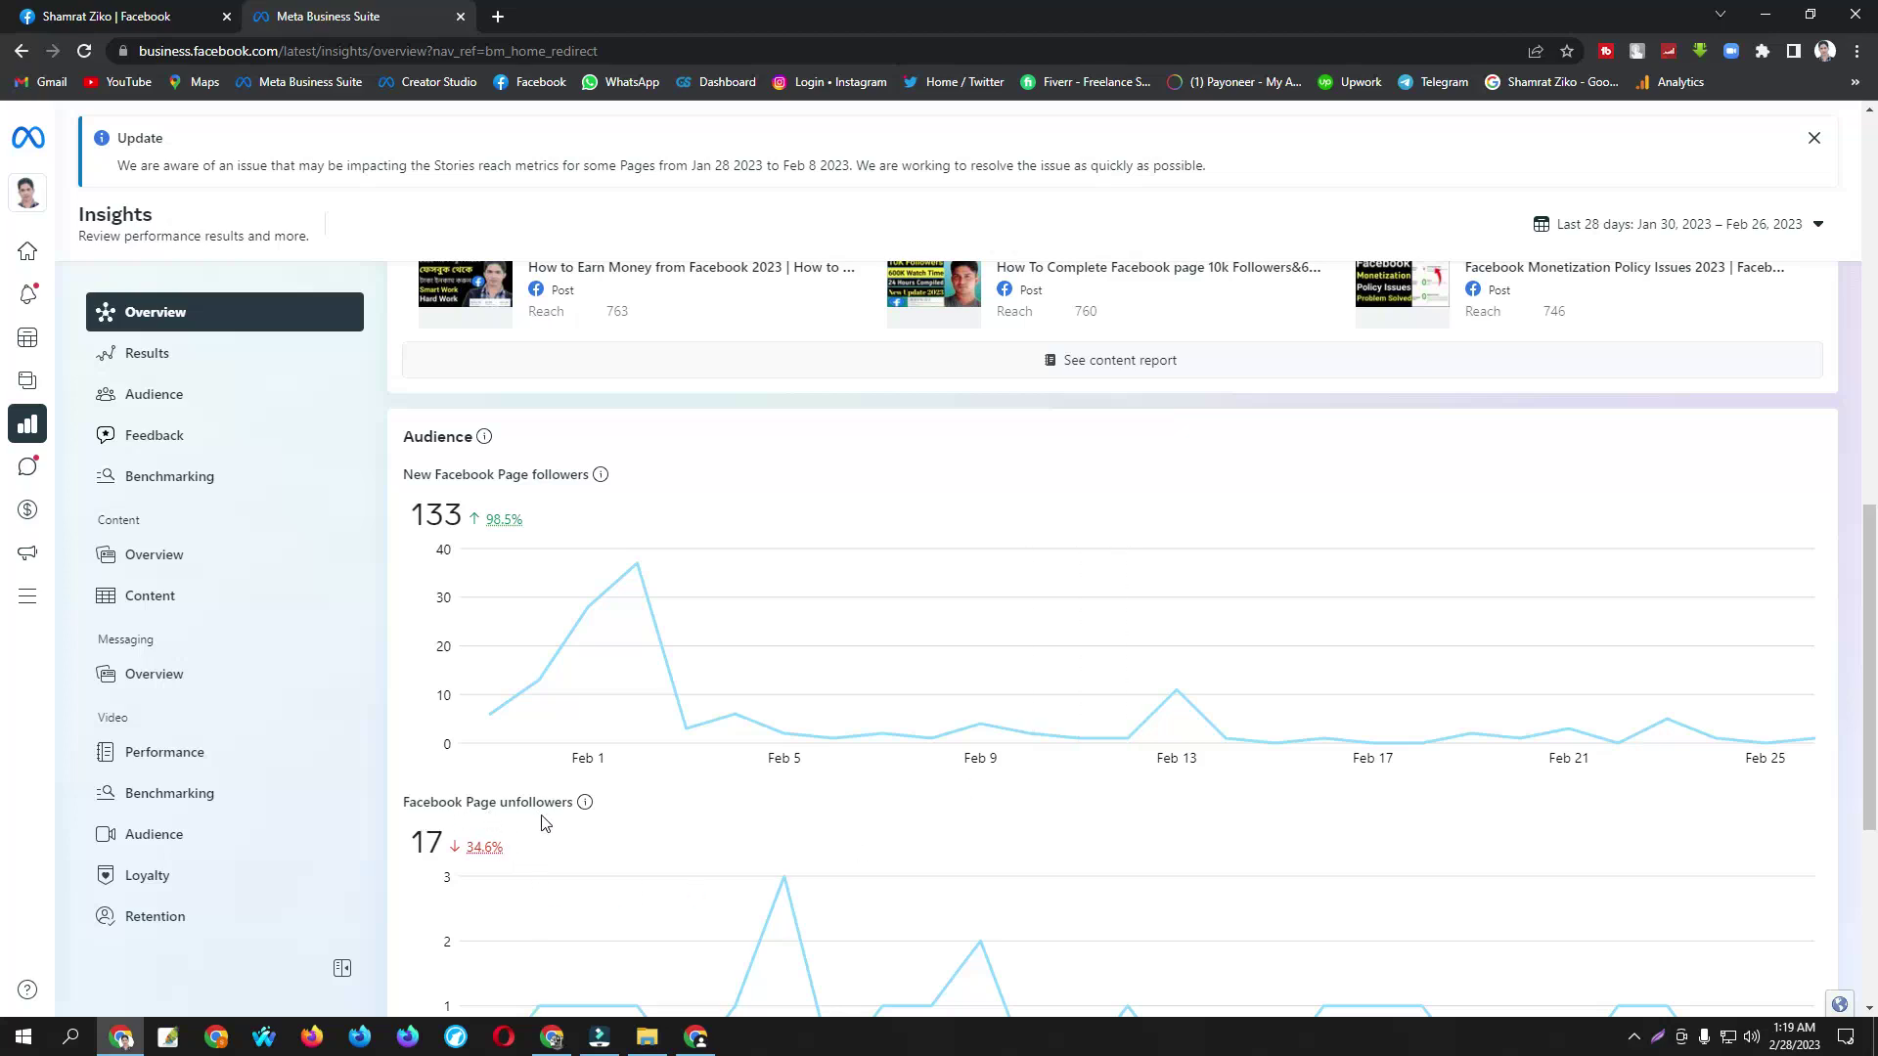
scroll(592, 808, "down", 3)
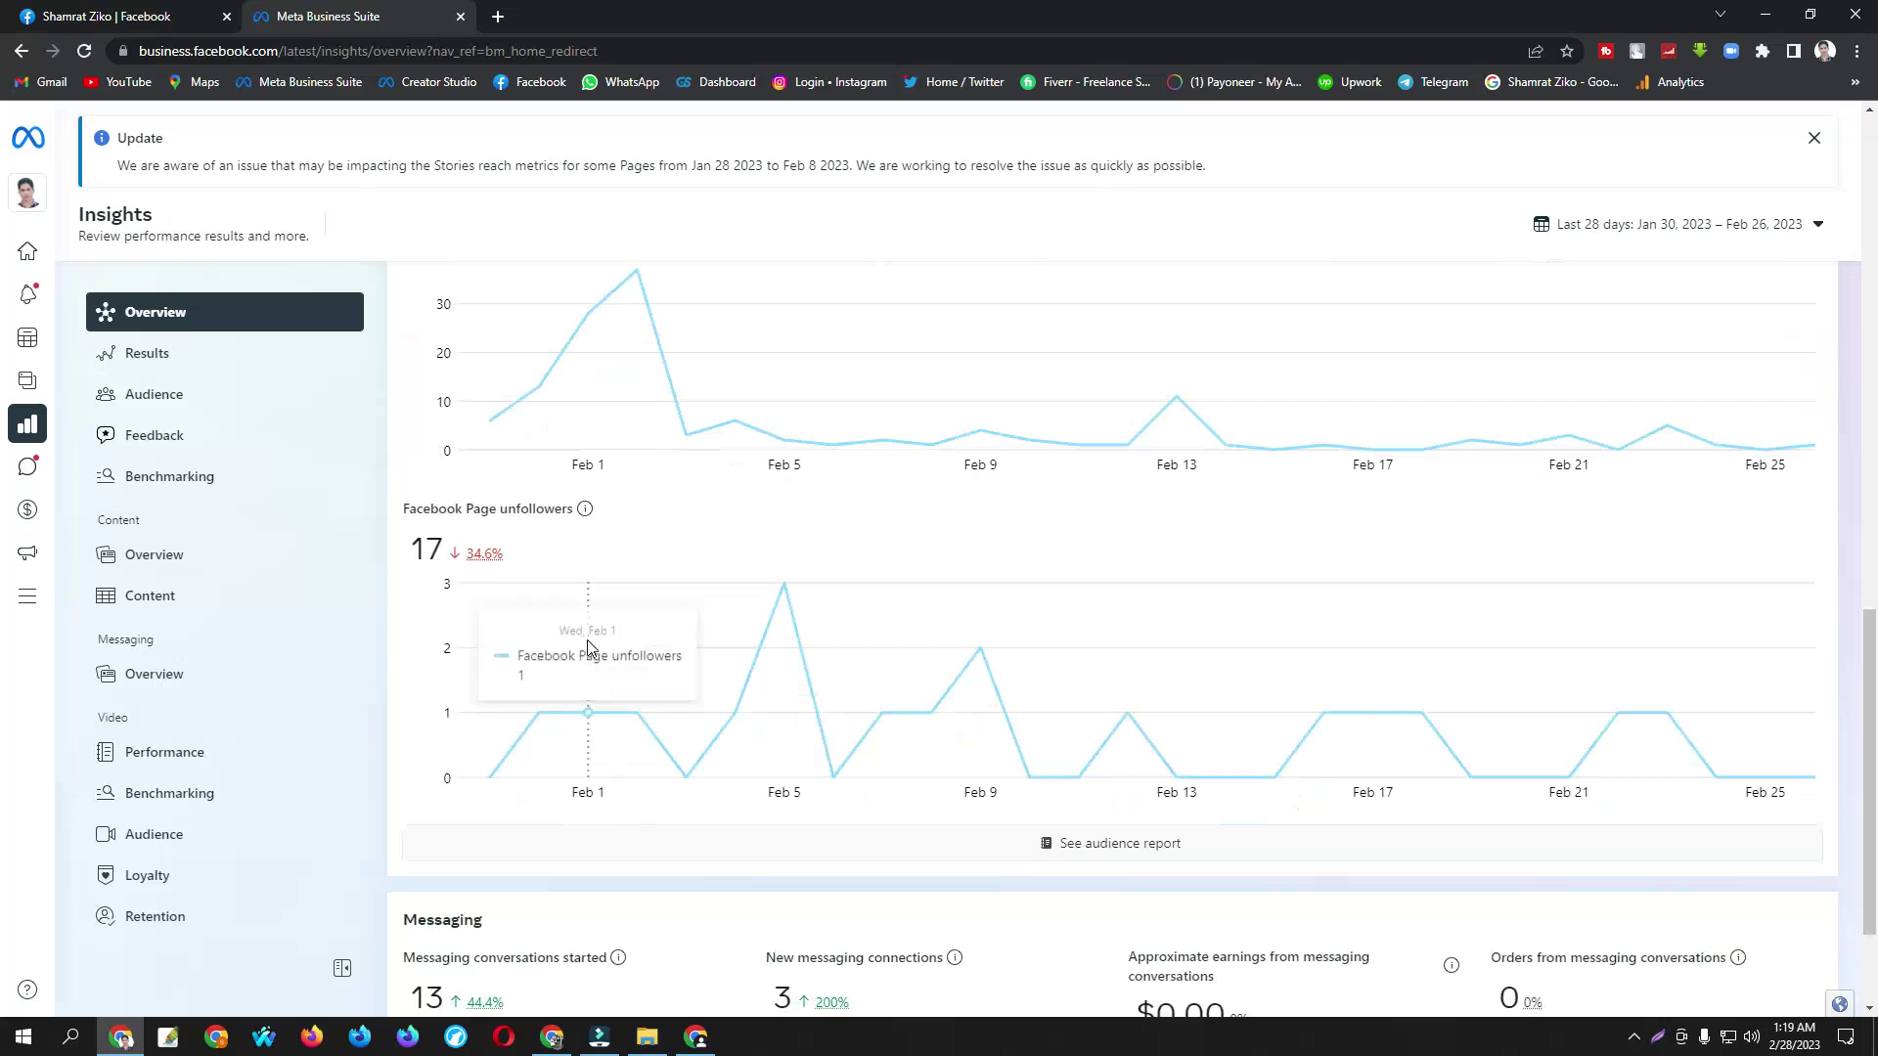
mouse_move(786, 587)
scroll(818, 684, "down", 2)
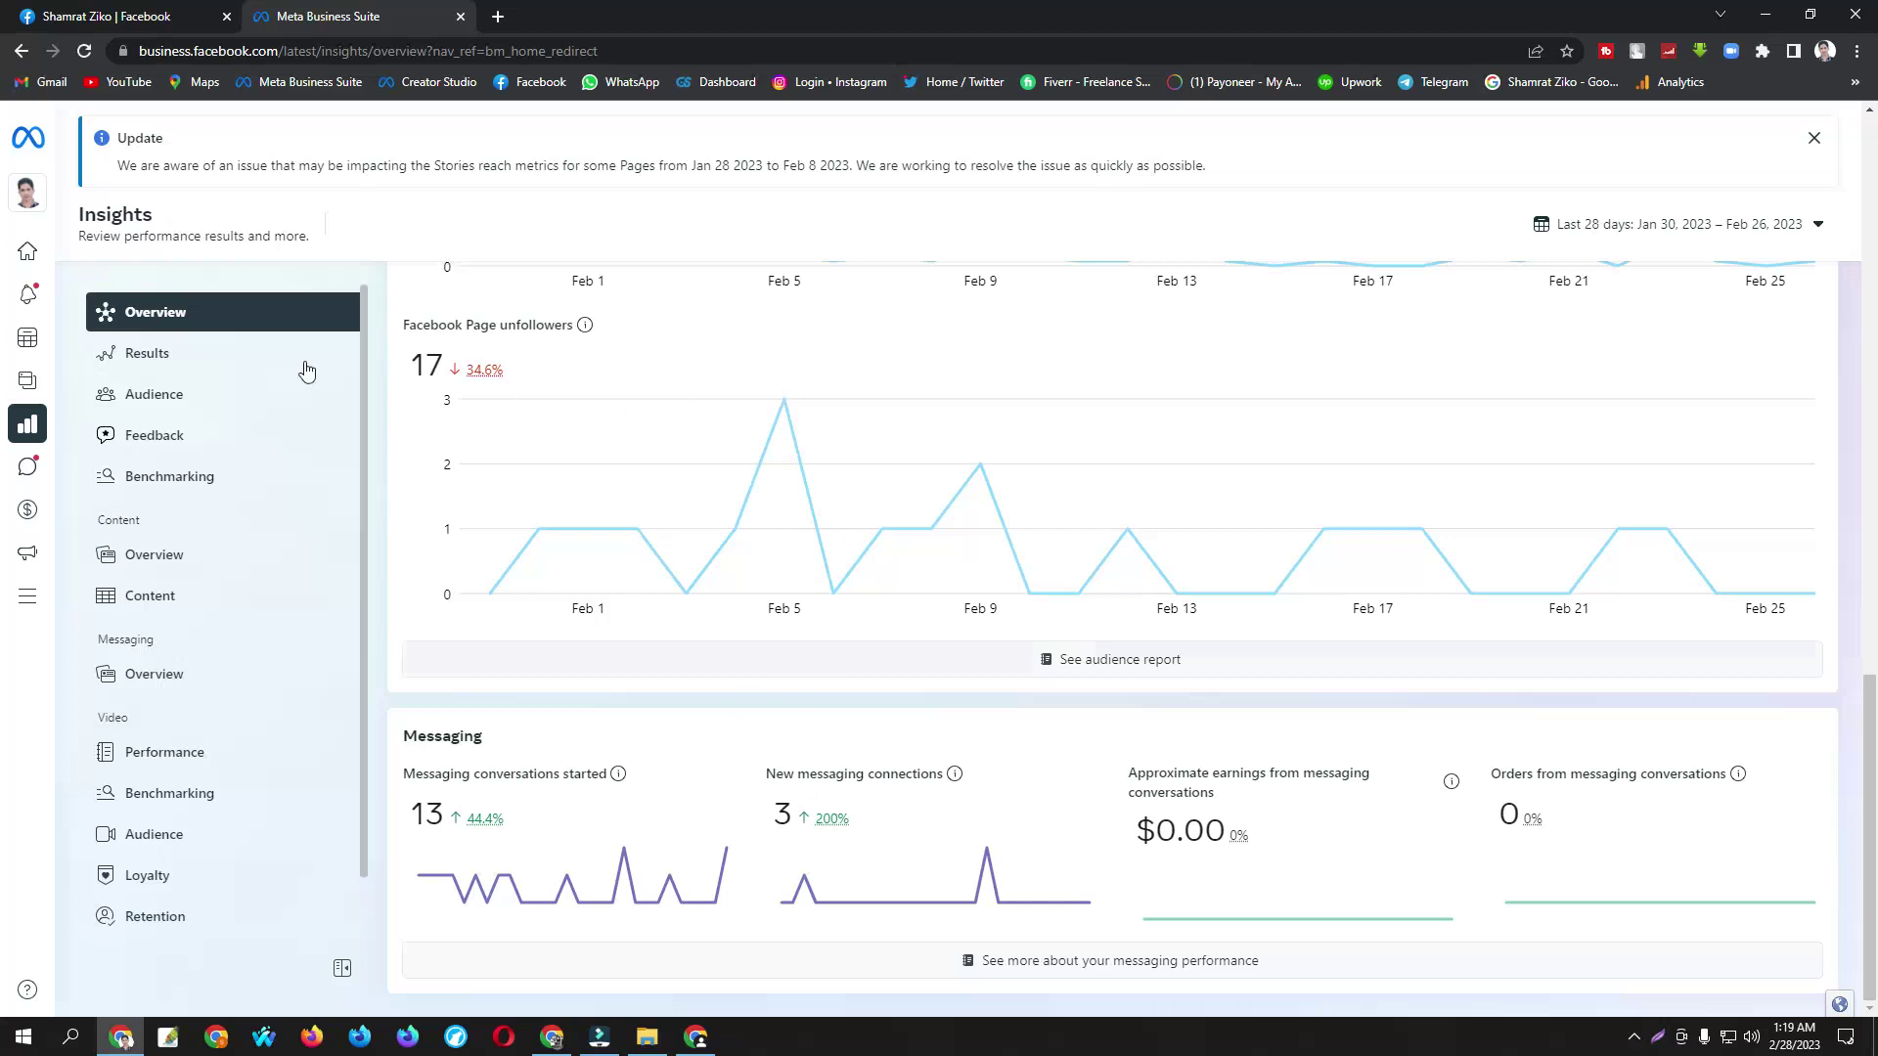
Step: Review the current audience's age, gender and location breakdown, and open the Monetization overview
left_click(209, 394)
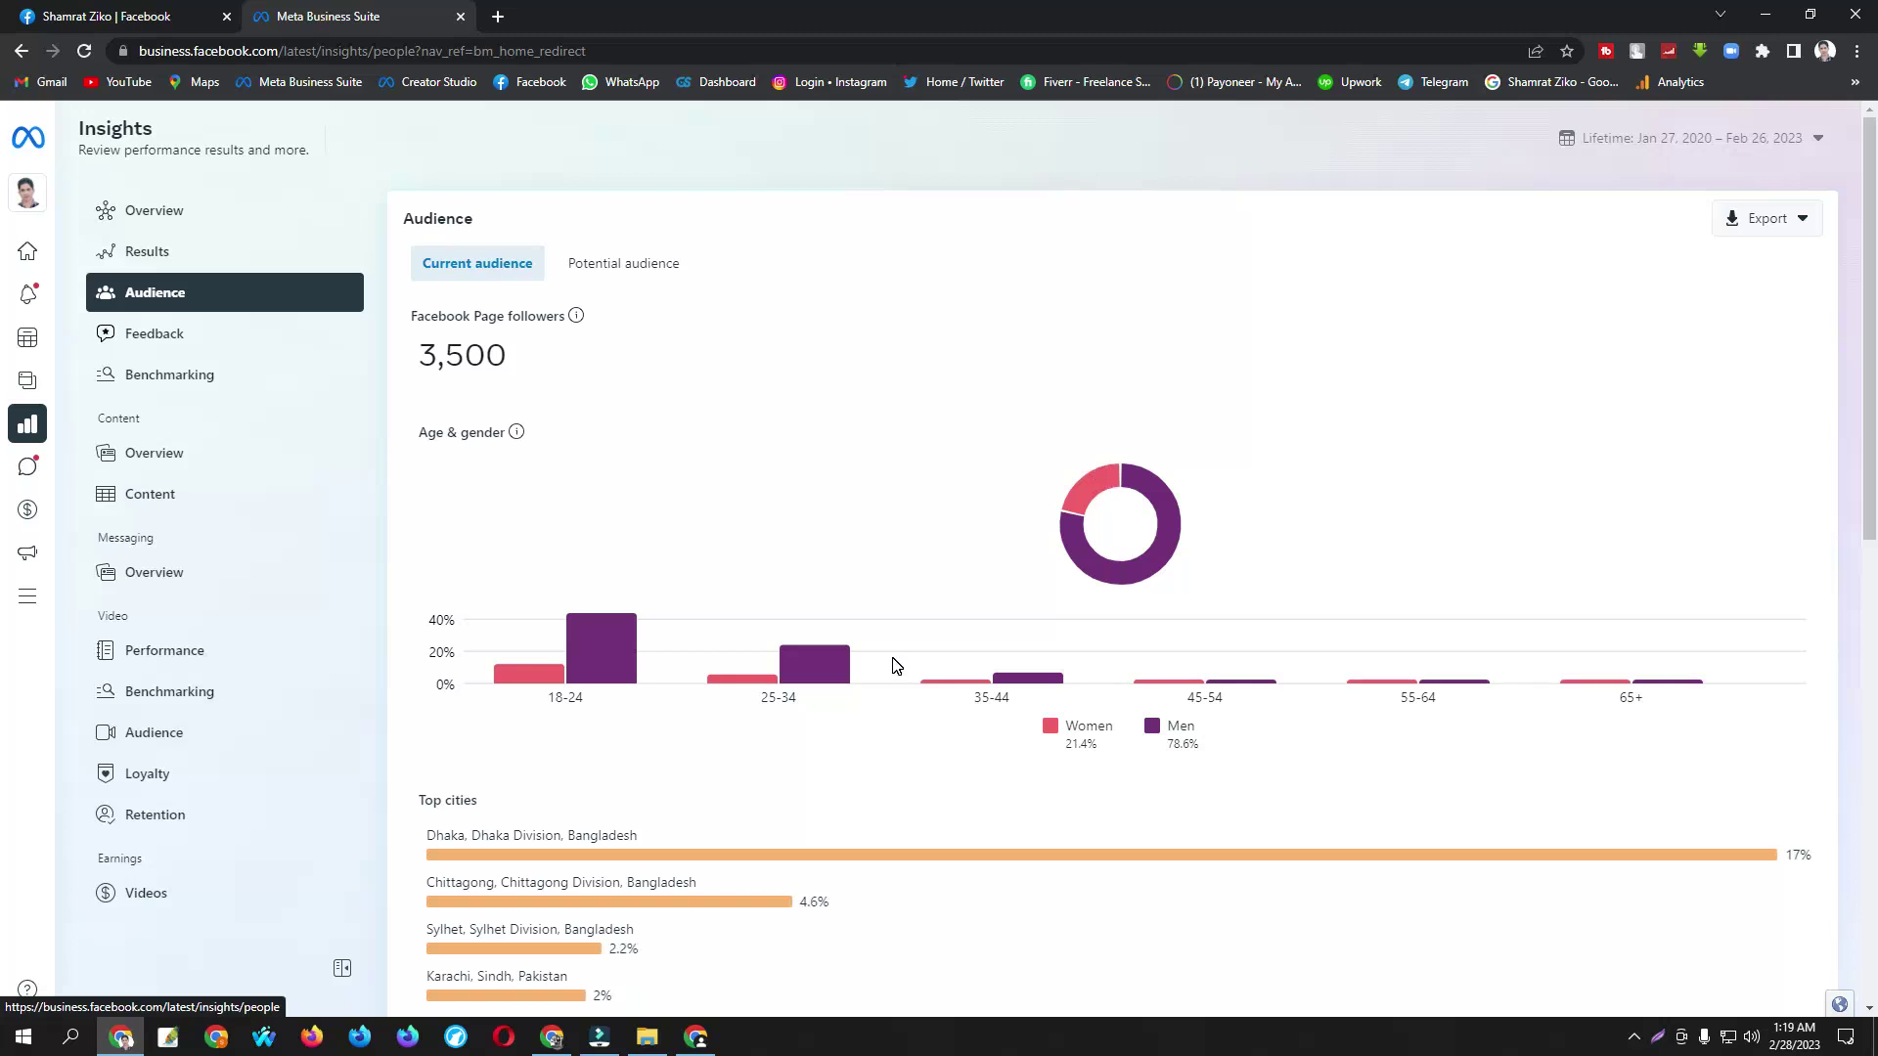
scroll(897, 665, "down", 9)
mouse_move(27, 251)
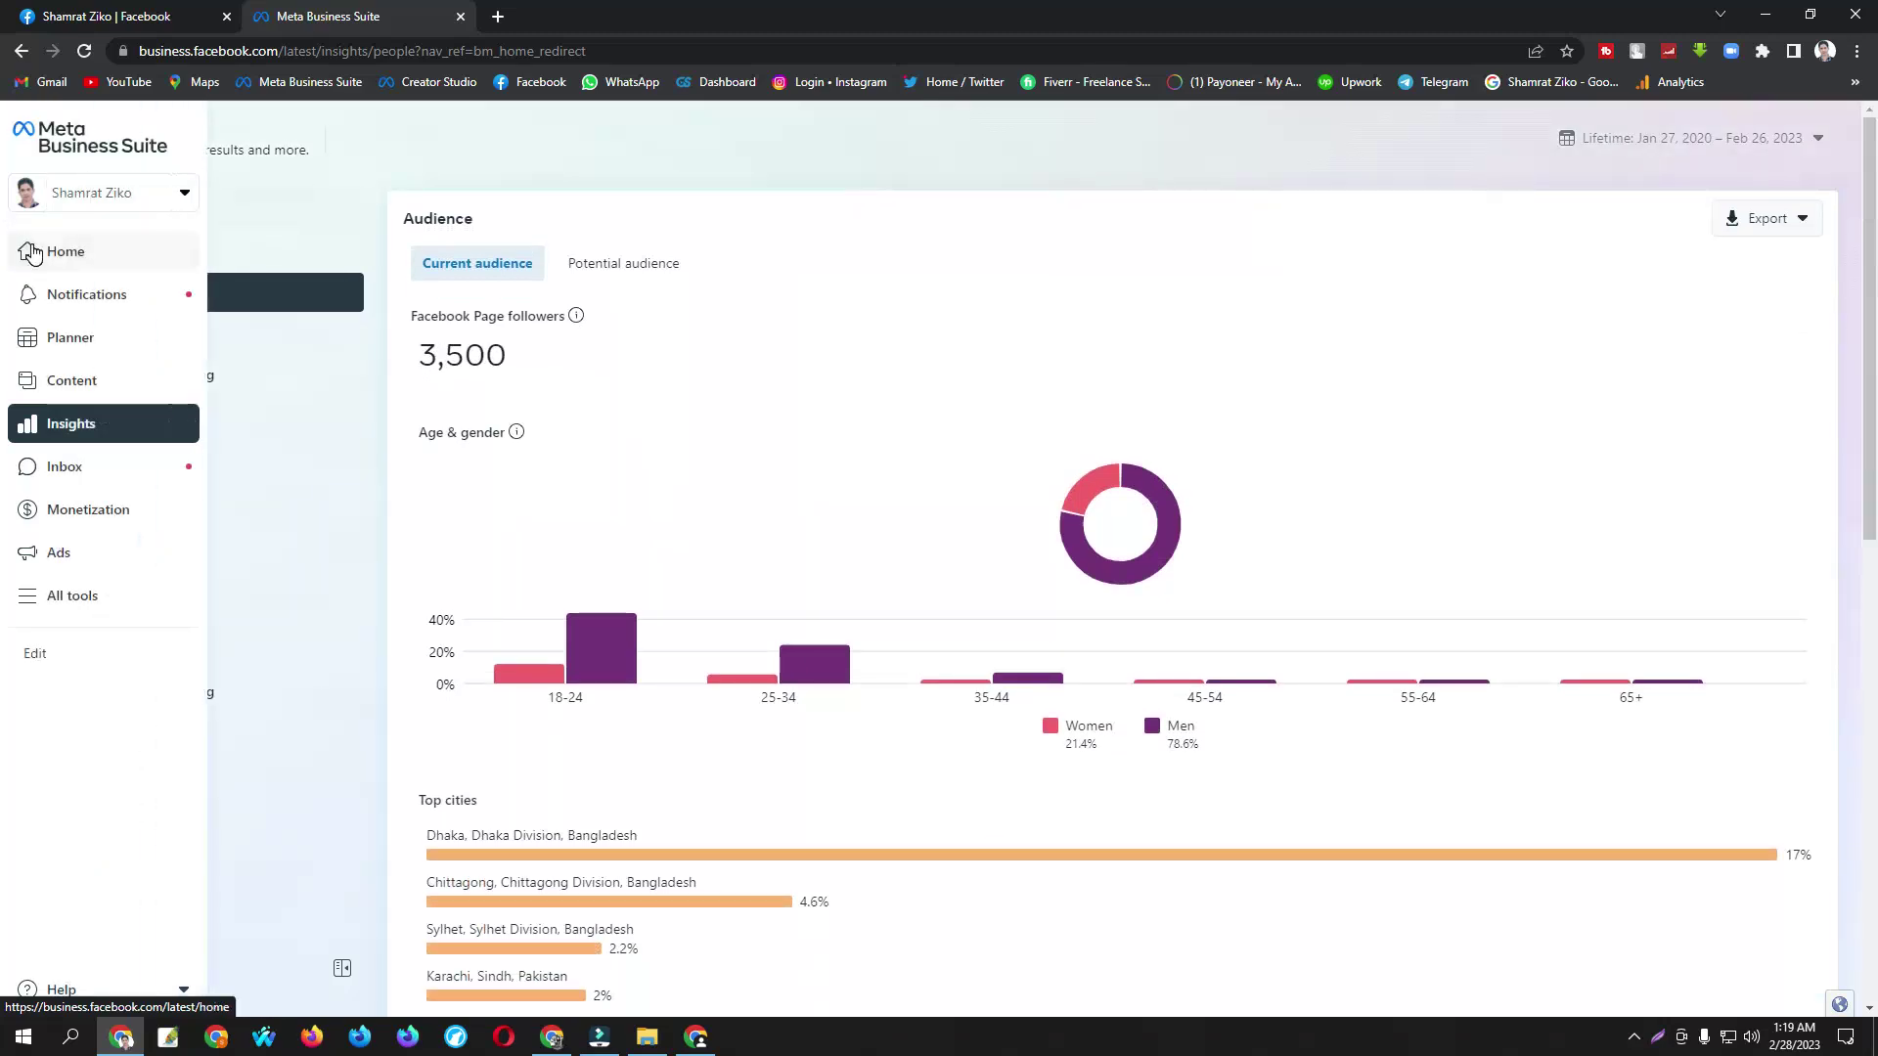
left_click(98, 525)
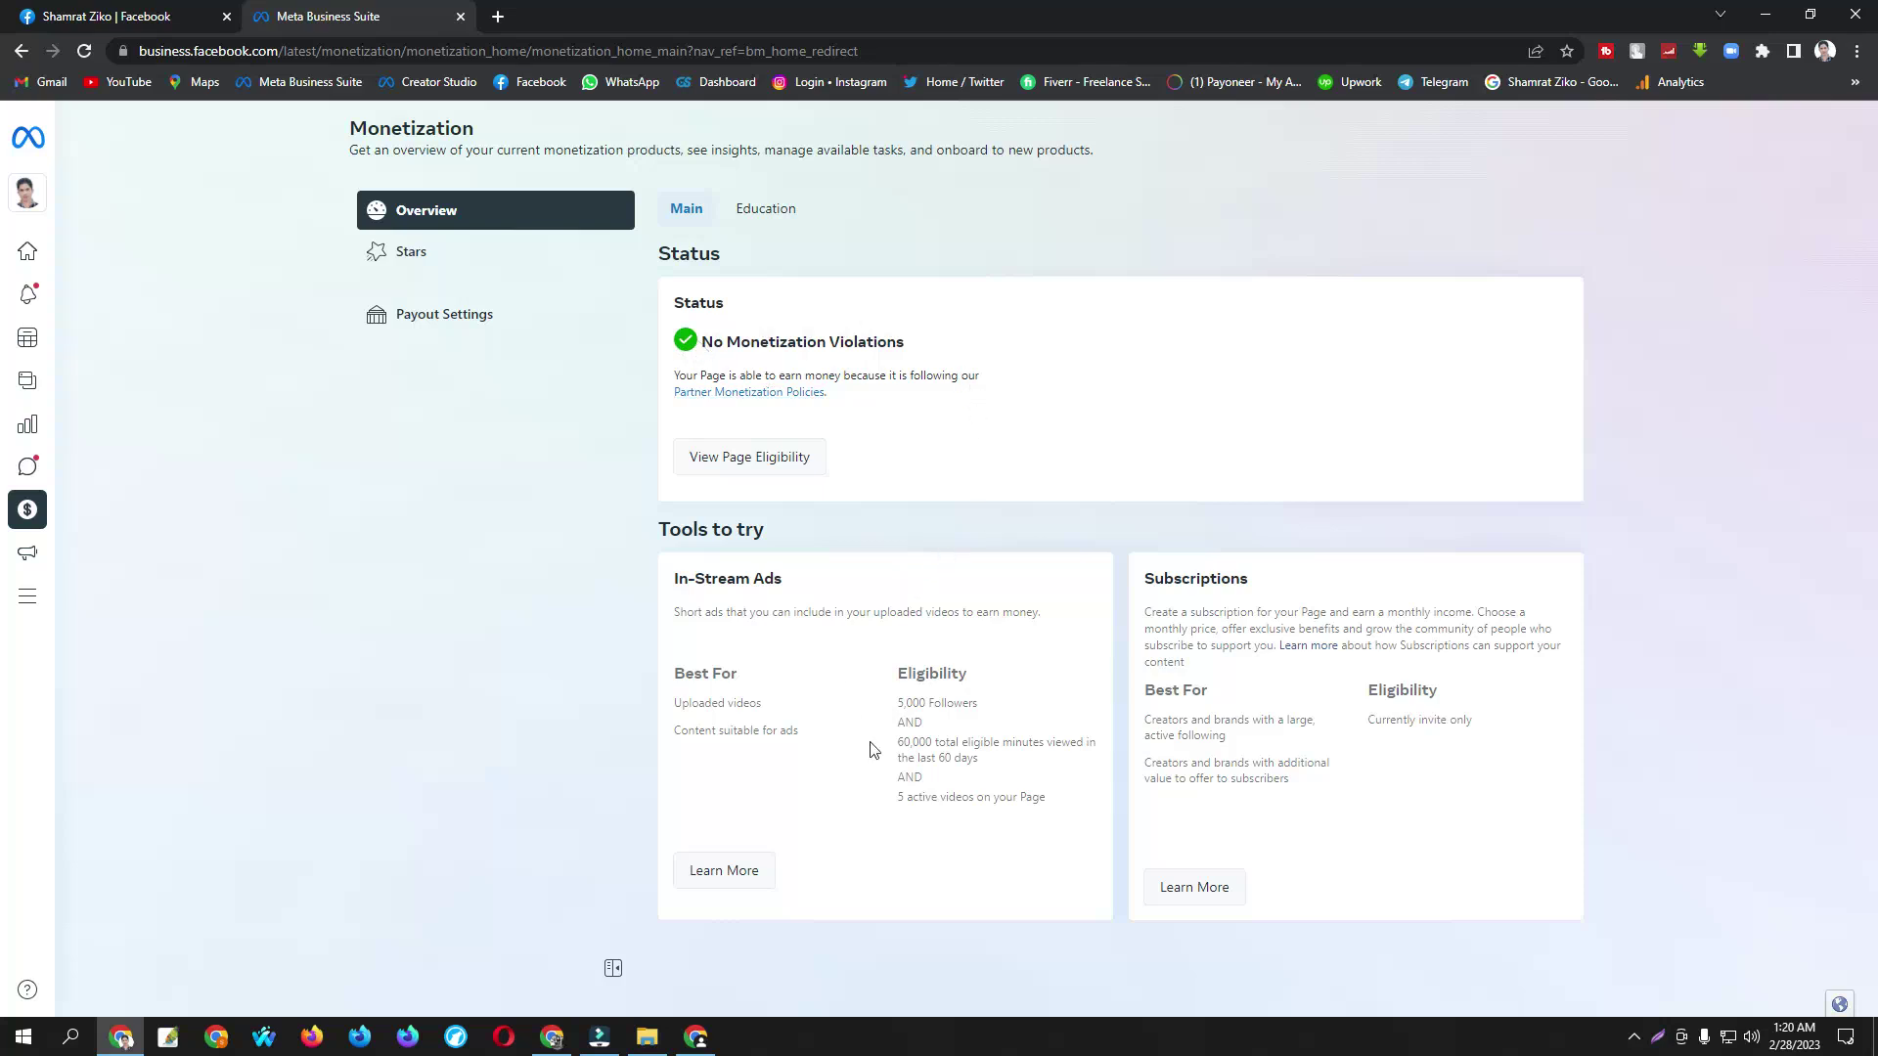
Step: Switch to the browser window with the Cricket BoX Page and look through its additional sections and Page options
left_click(696, 1037)
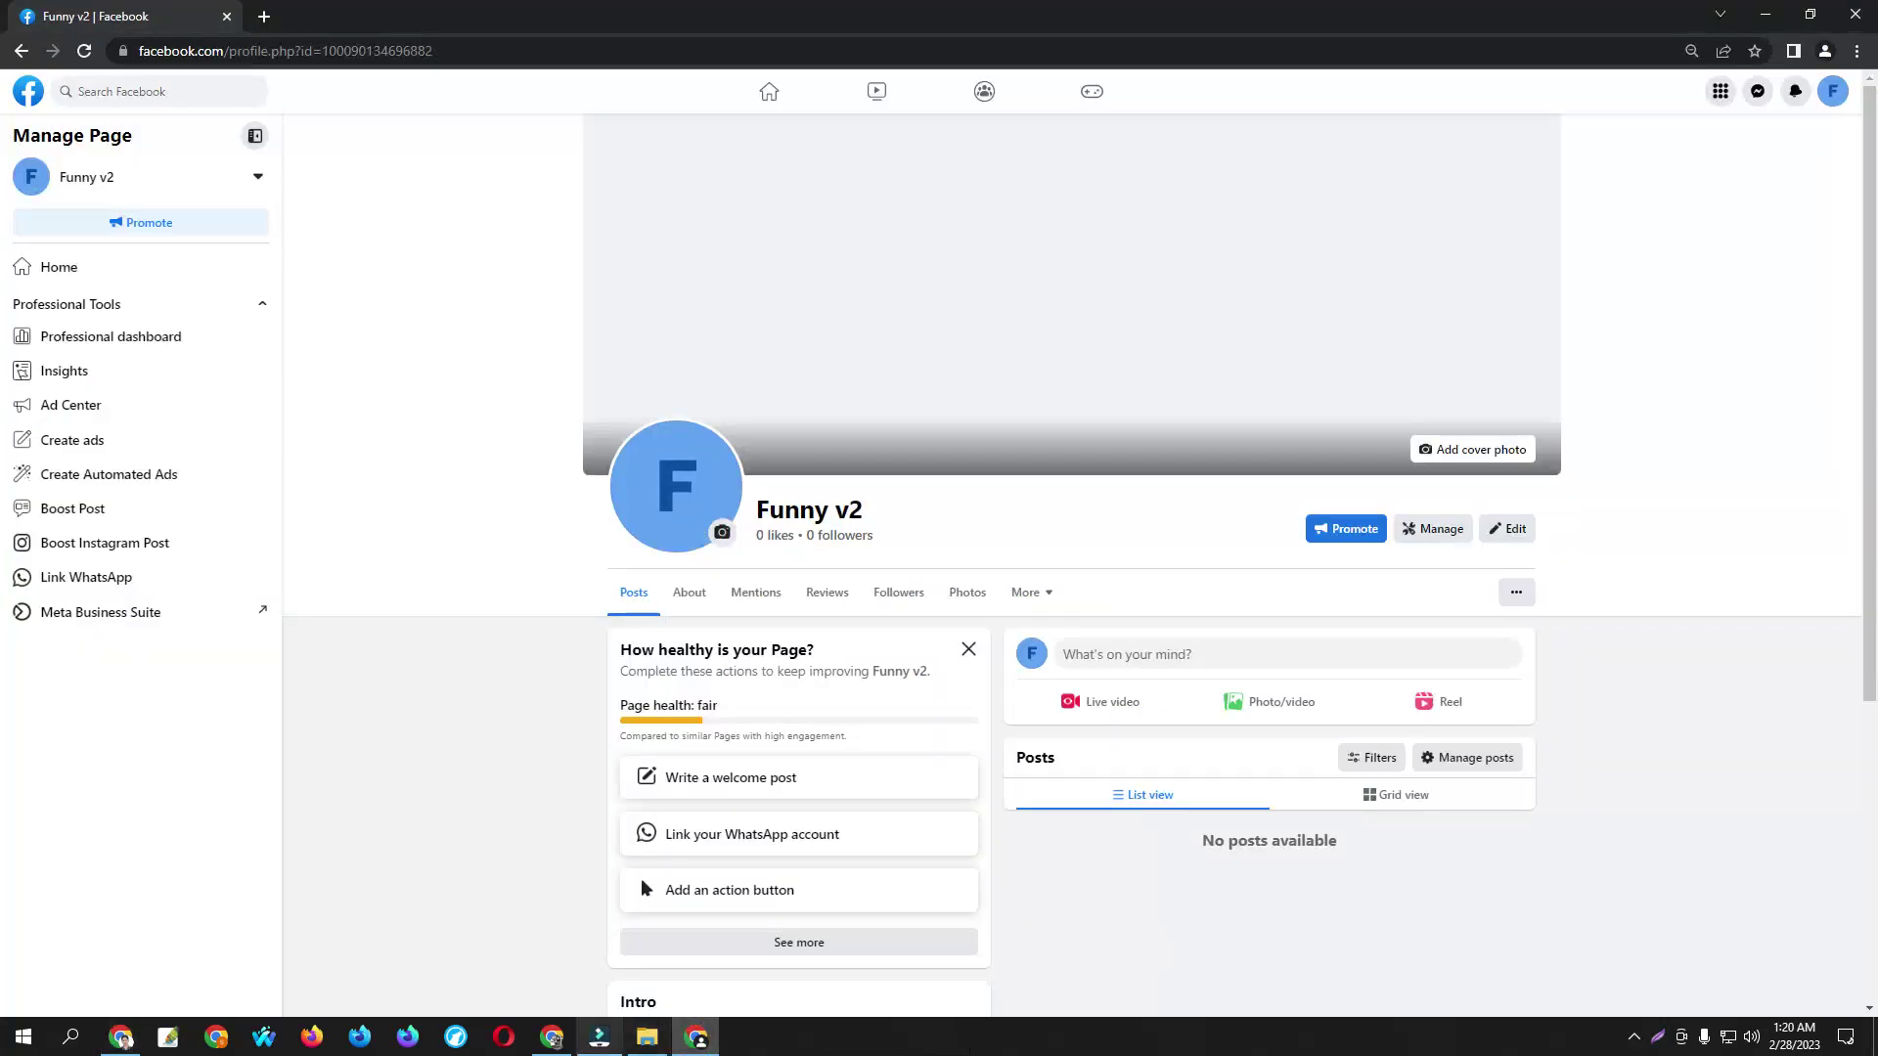
left_click(553, 1037)
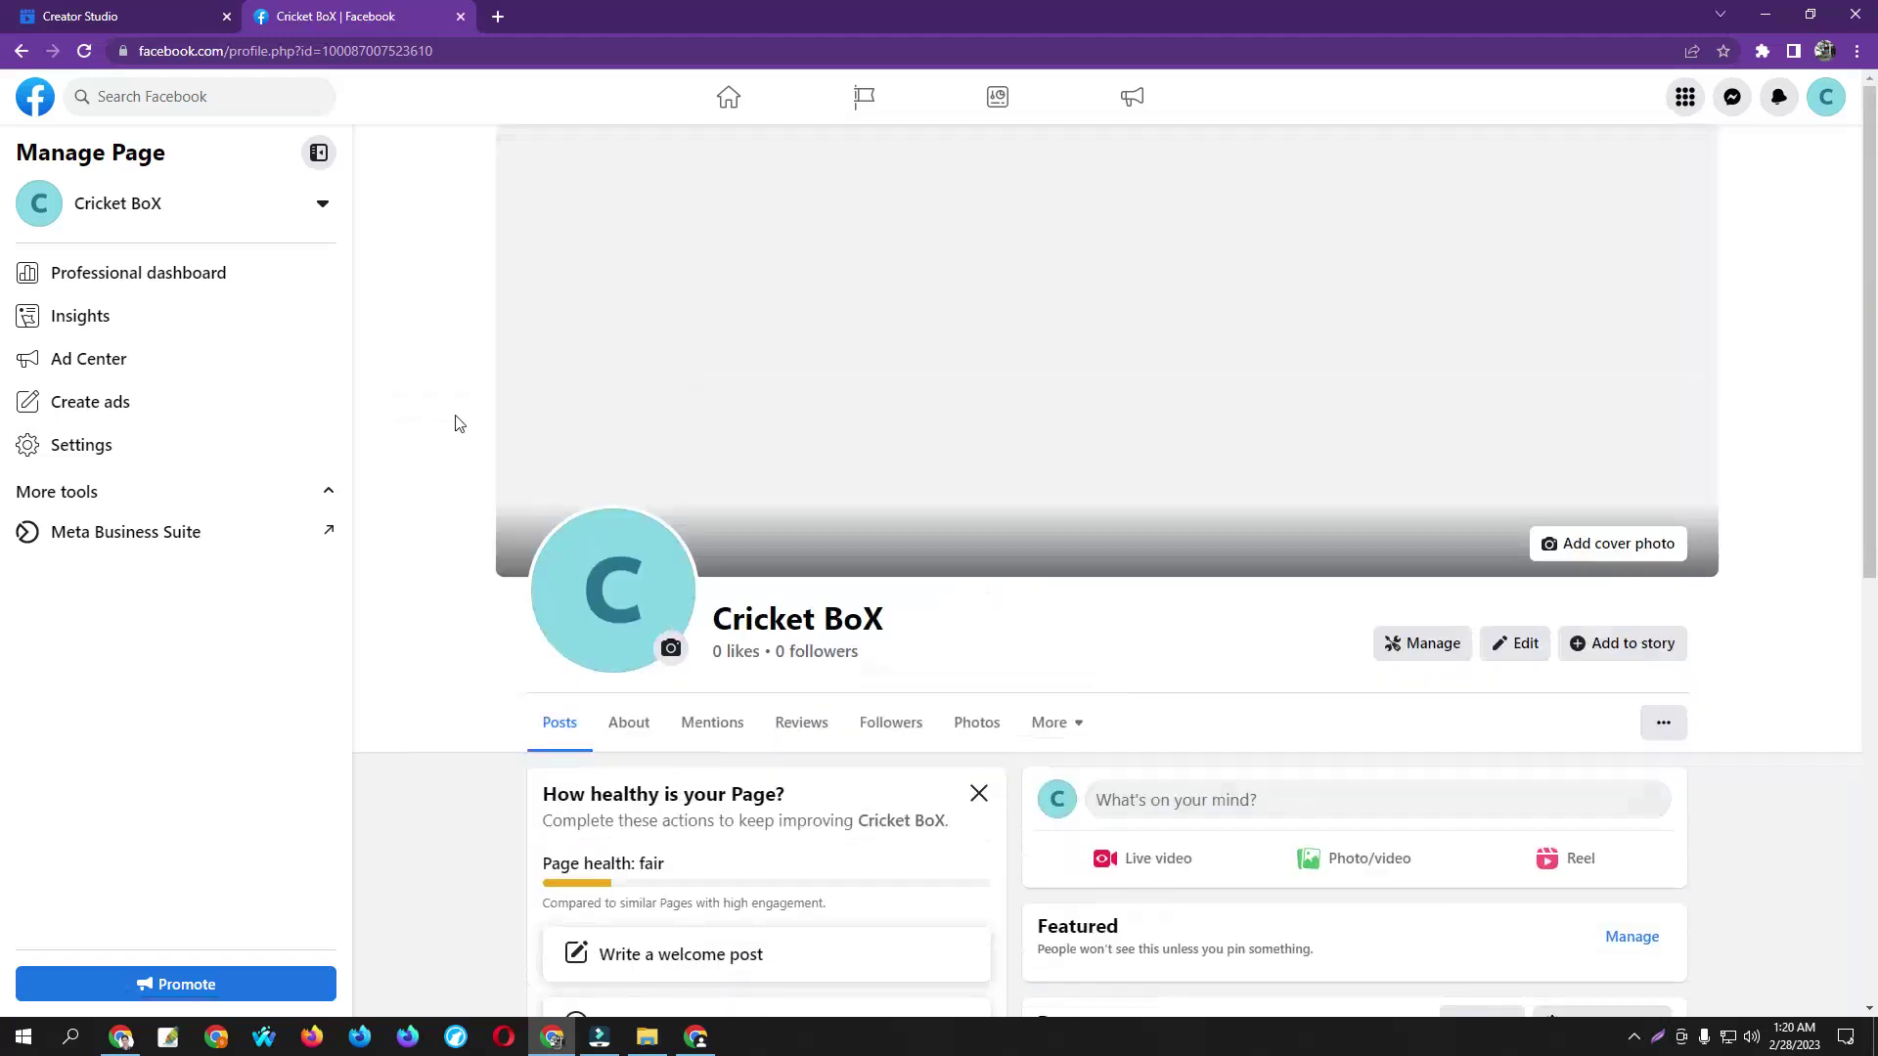
left_click(1076, 729)
scroll(1132, 787, "down", 3)
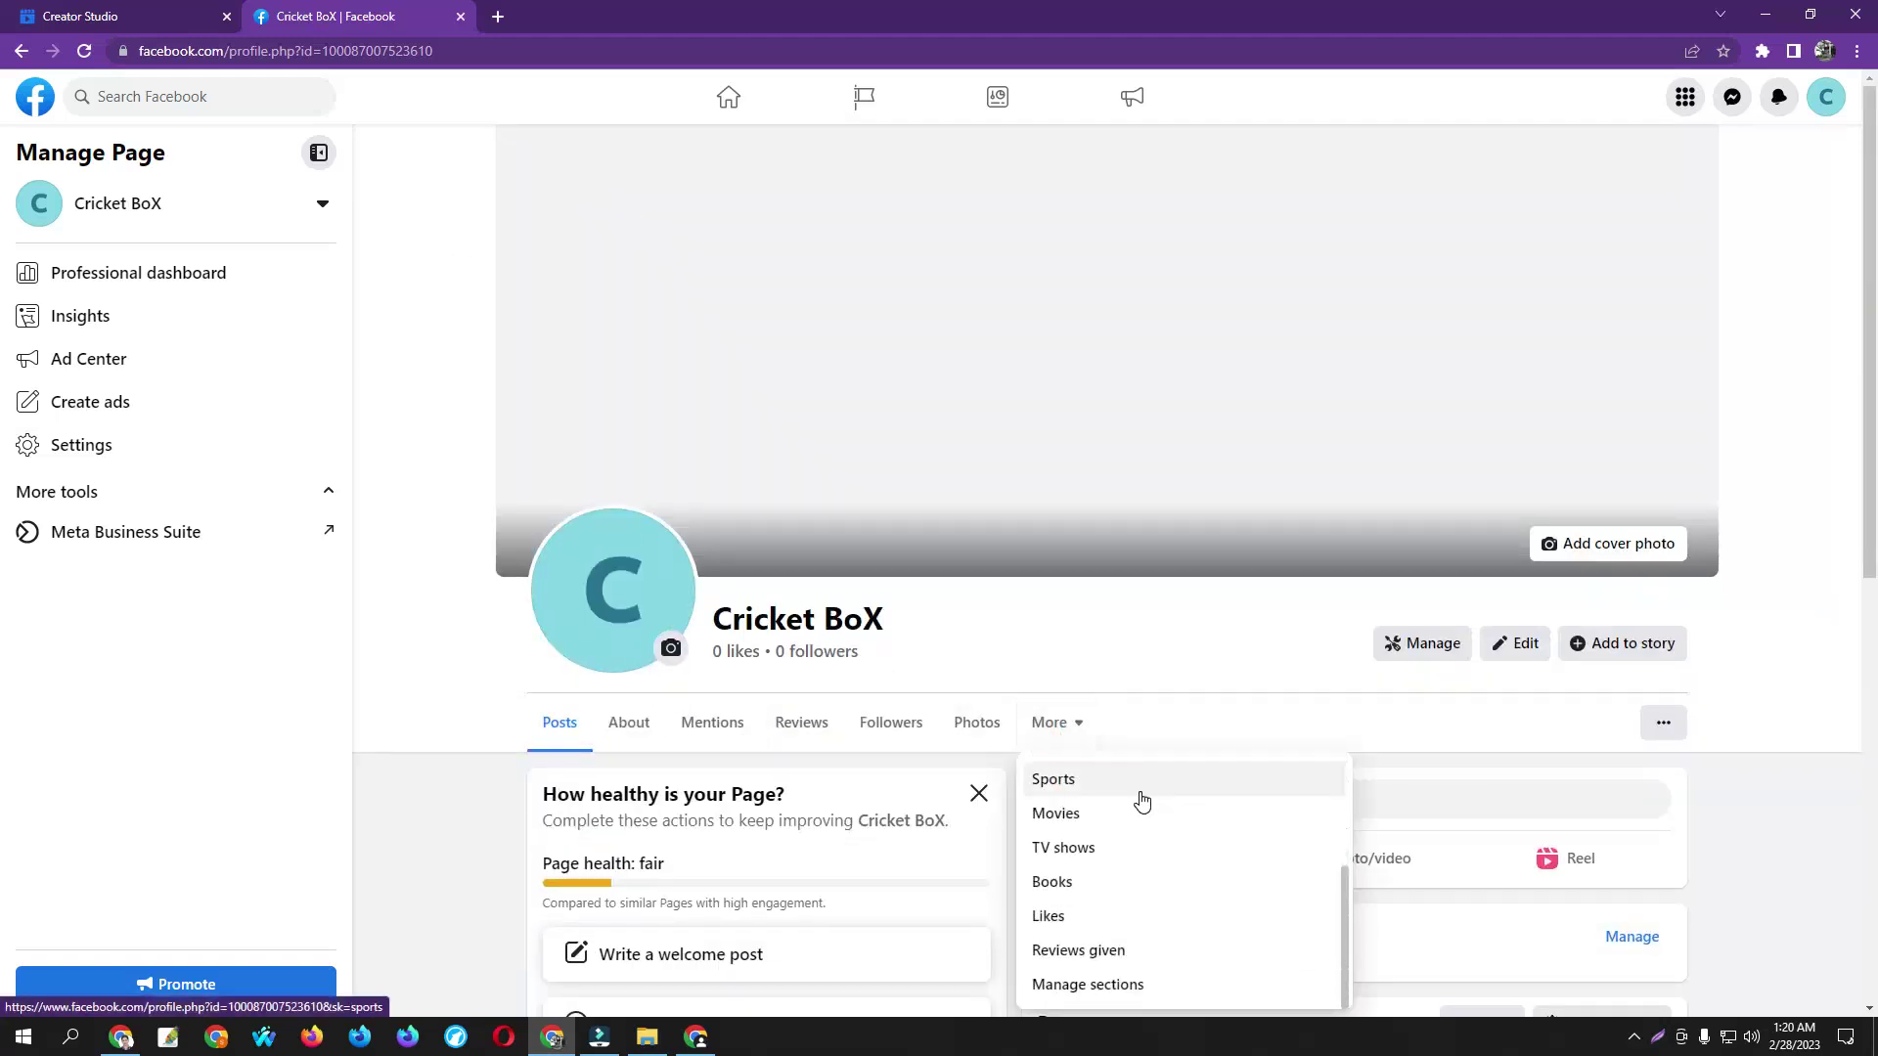
left_click(1663, 722)
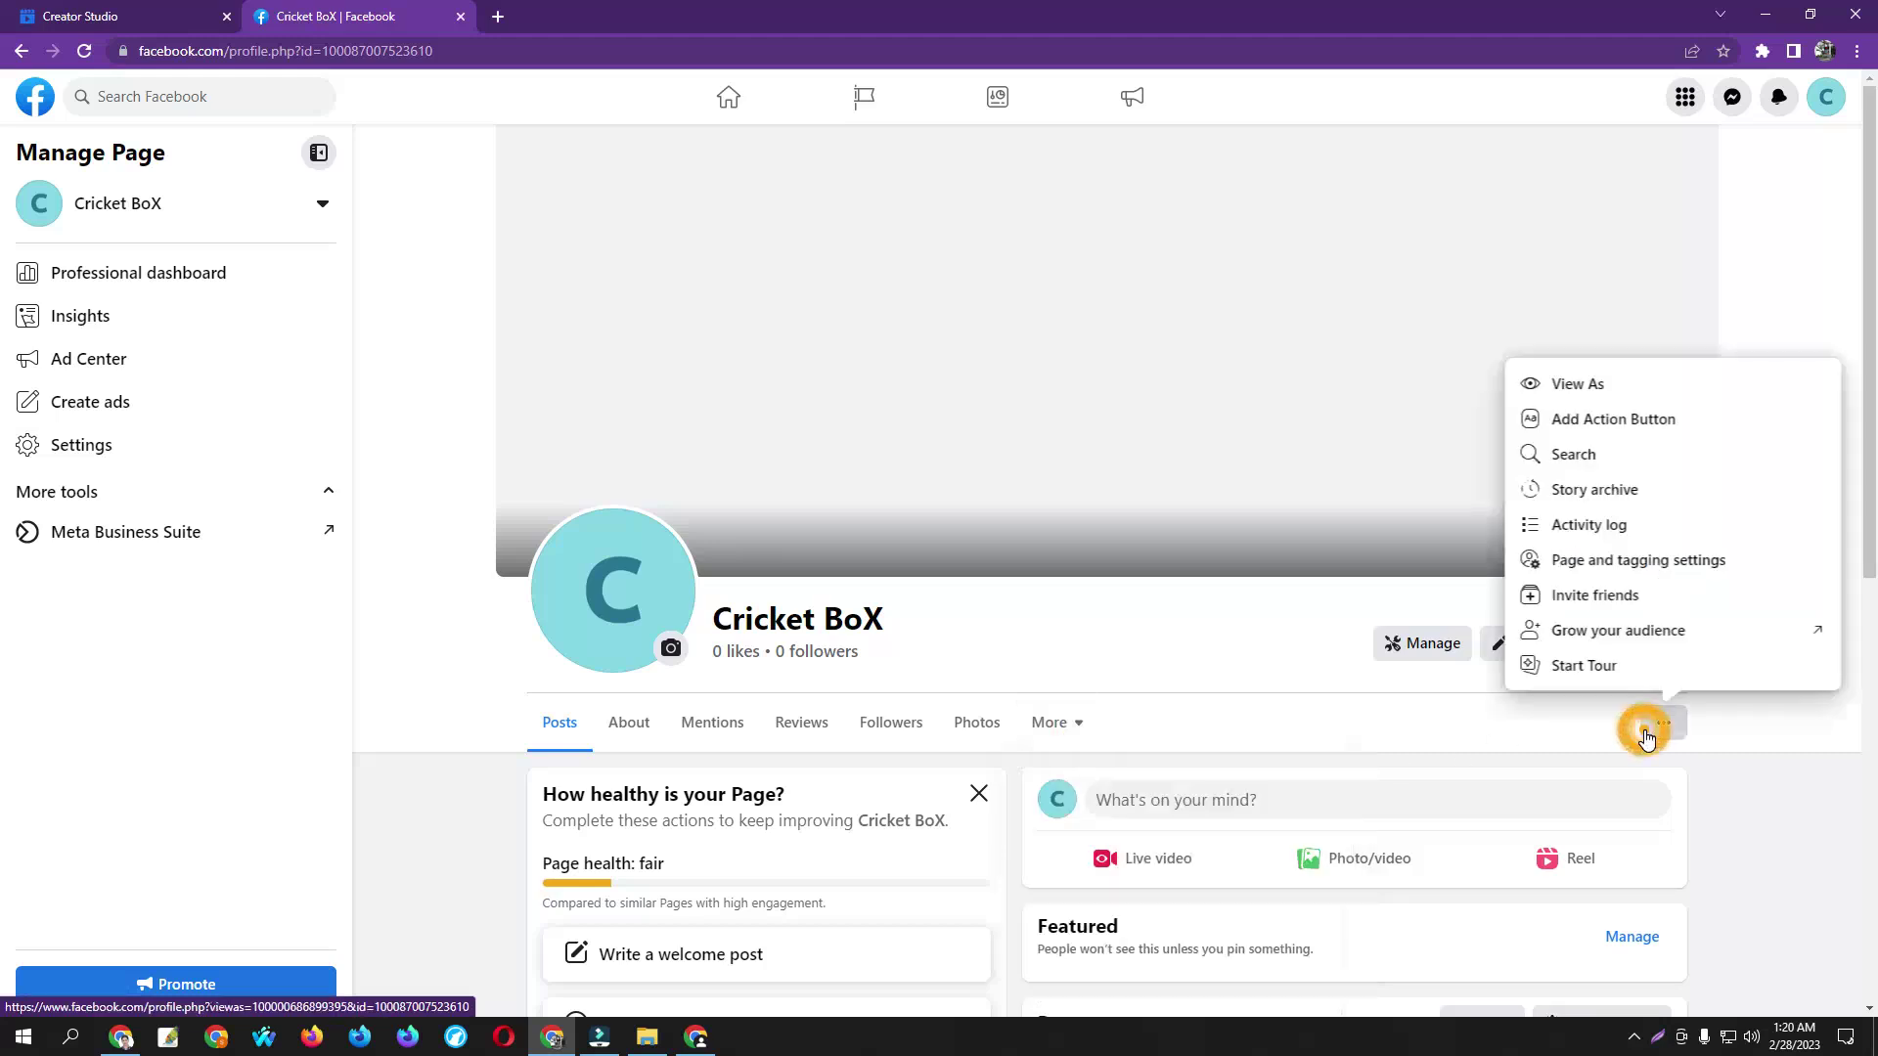
left_click(1663, 721)
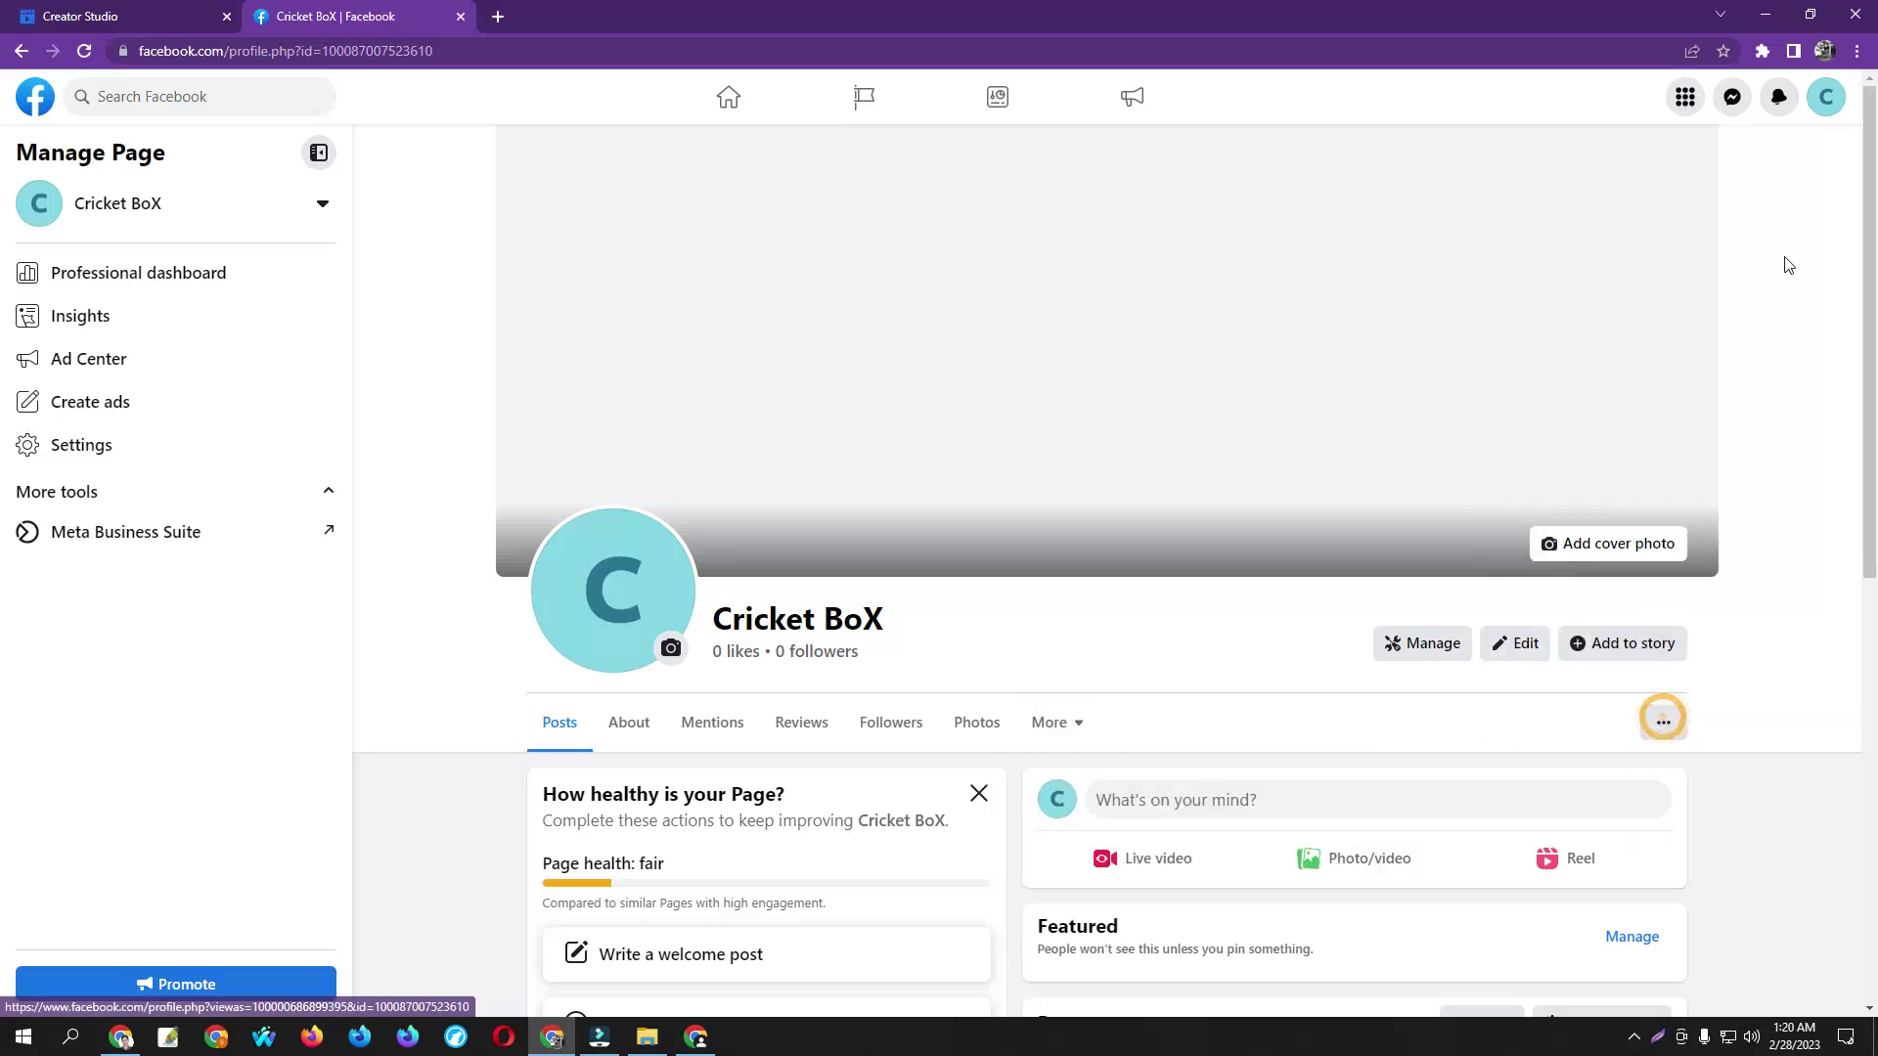
Step: Open the Cricket BoX Page's settings and view its Privacy section and Facebook Page information
left_click(1825, 95)
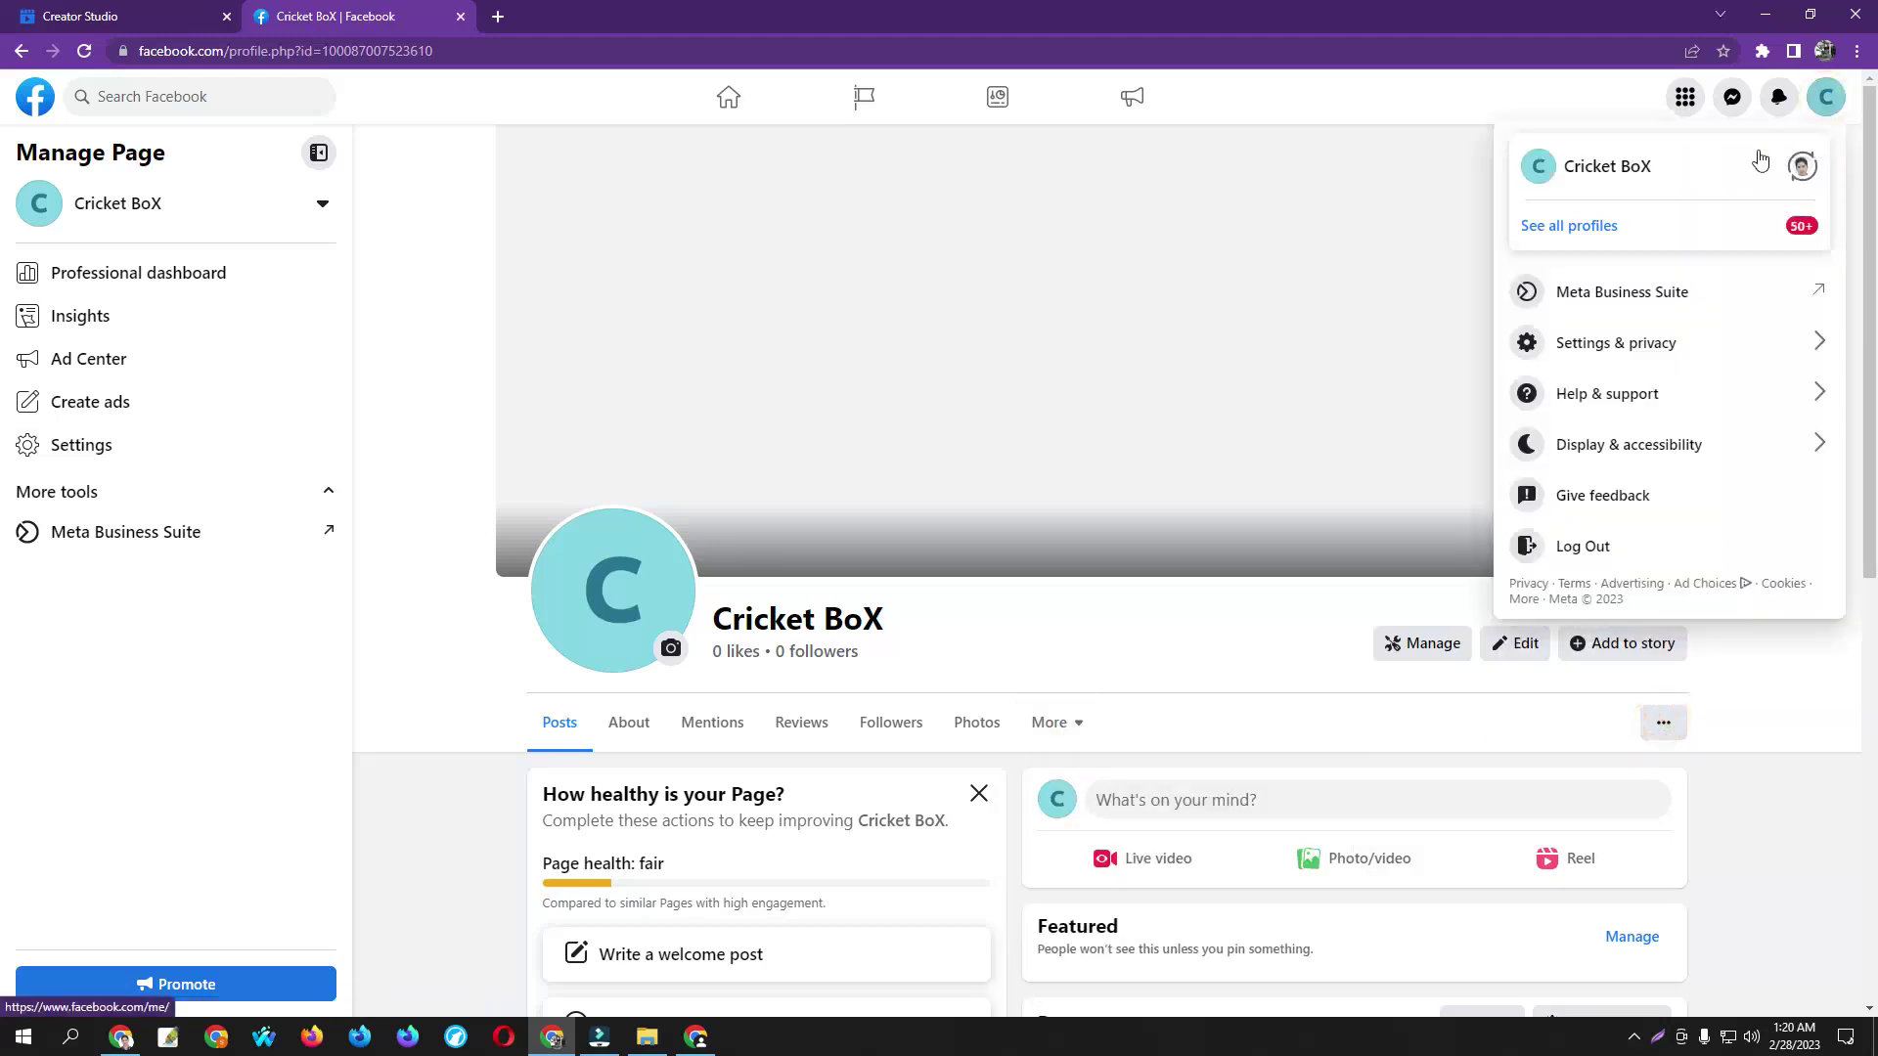
left_click(1620, 347)
left_click(1641, 215)
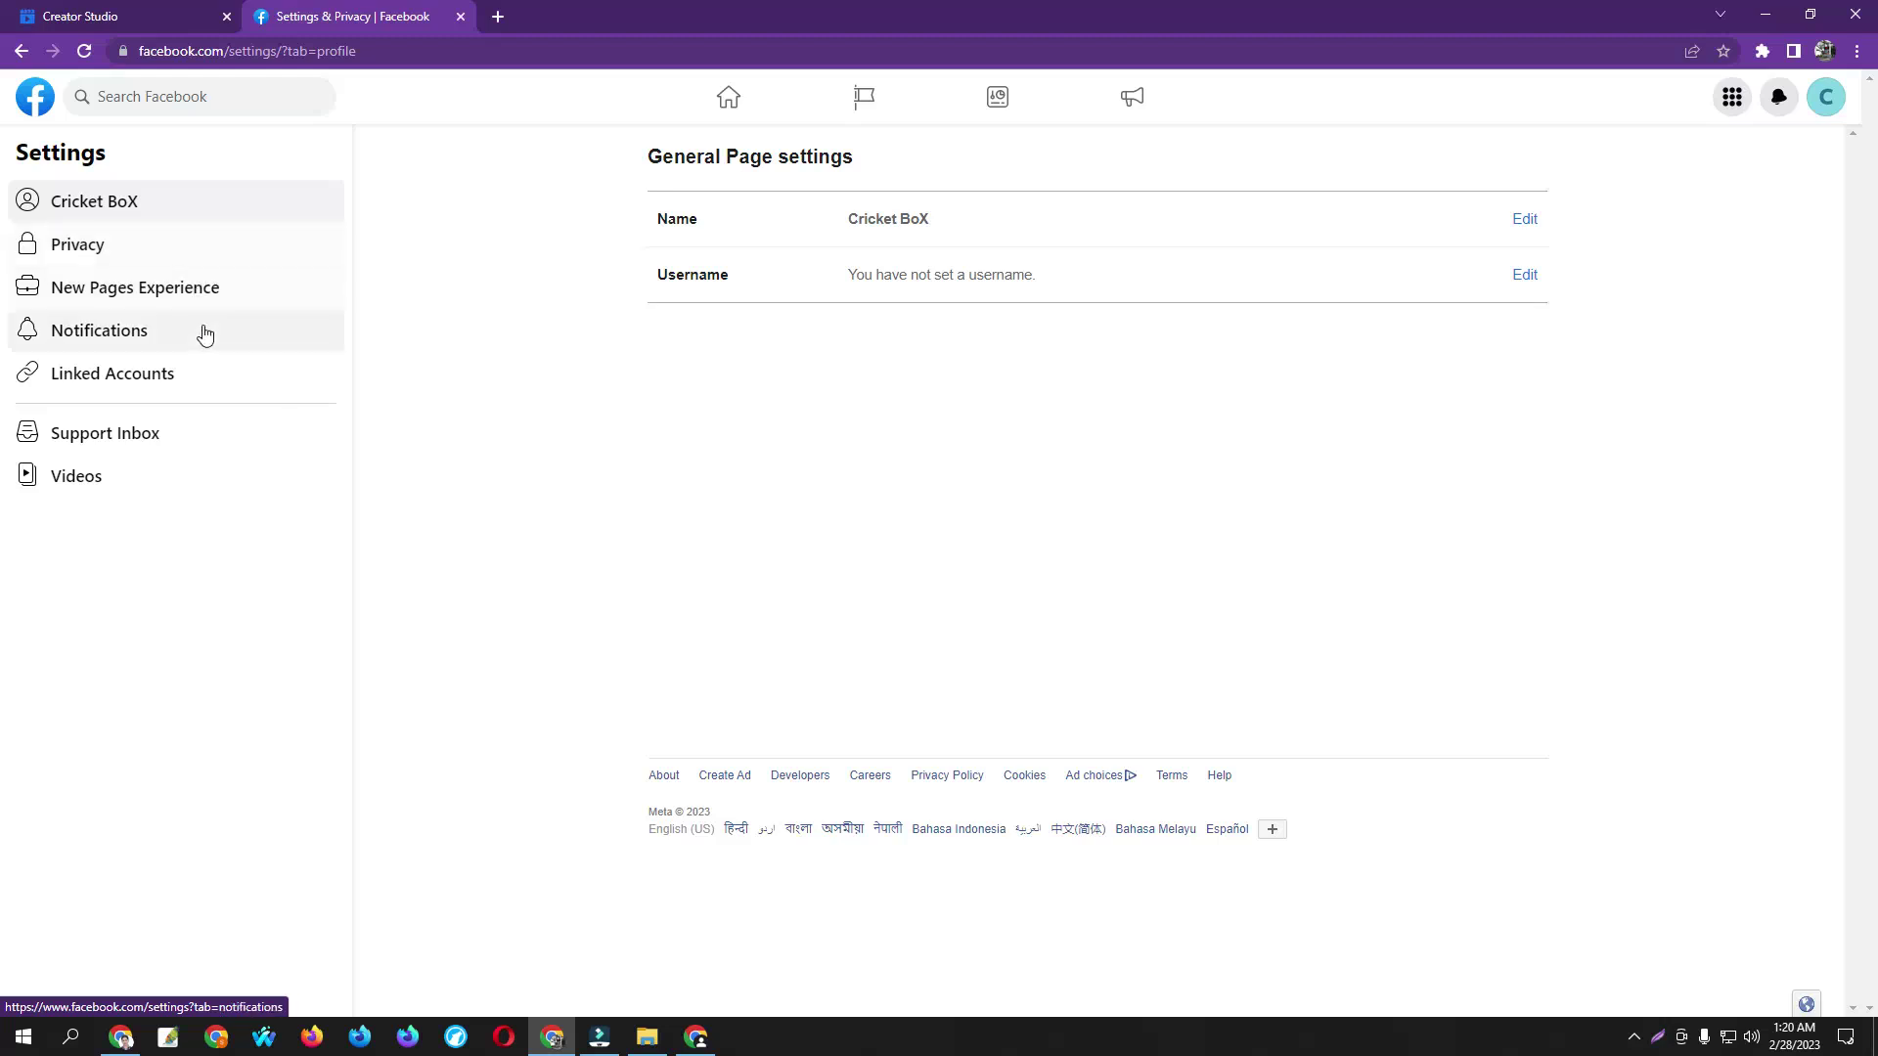
left_click(113, 243)
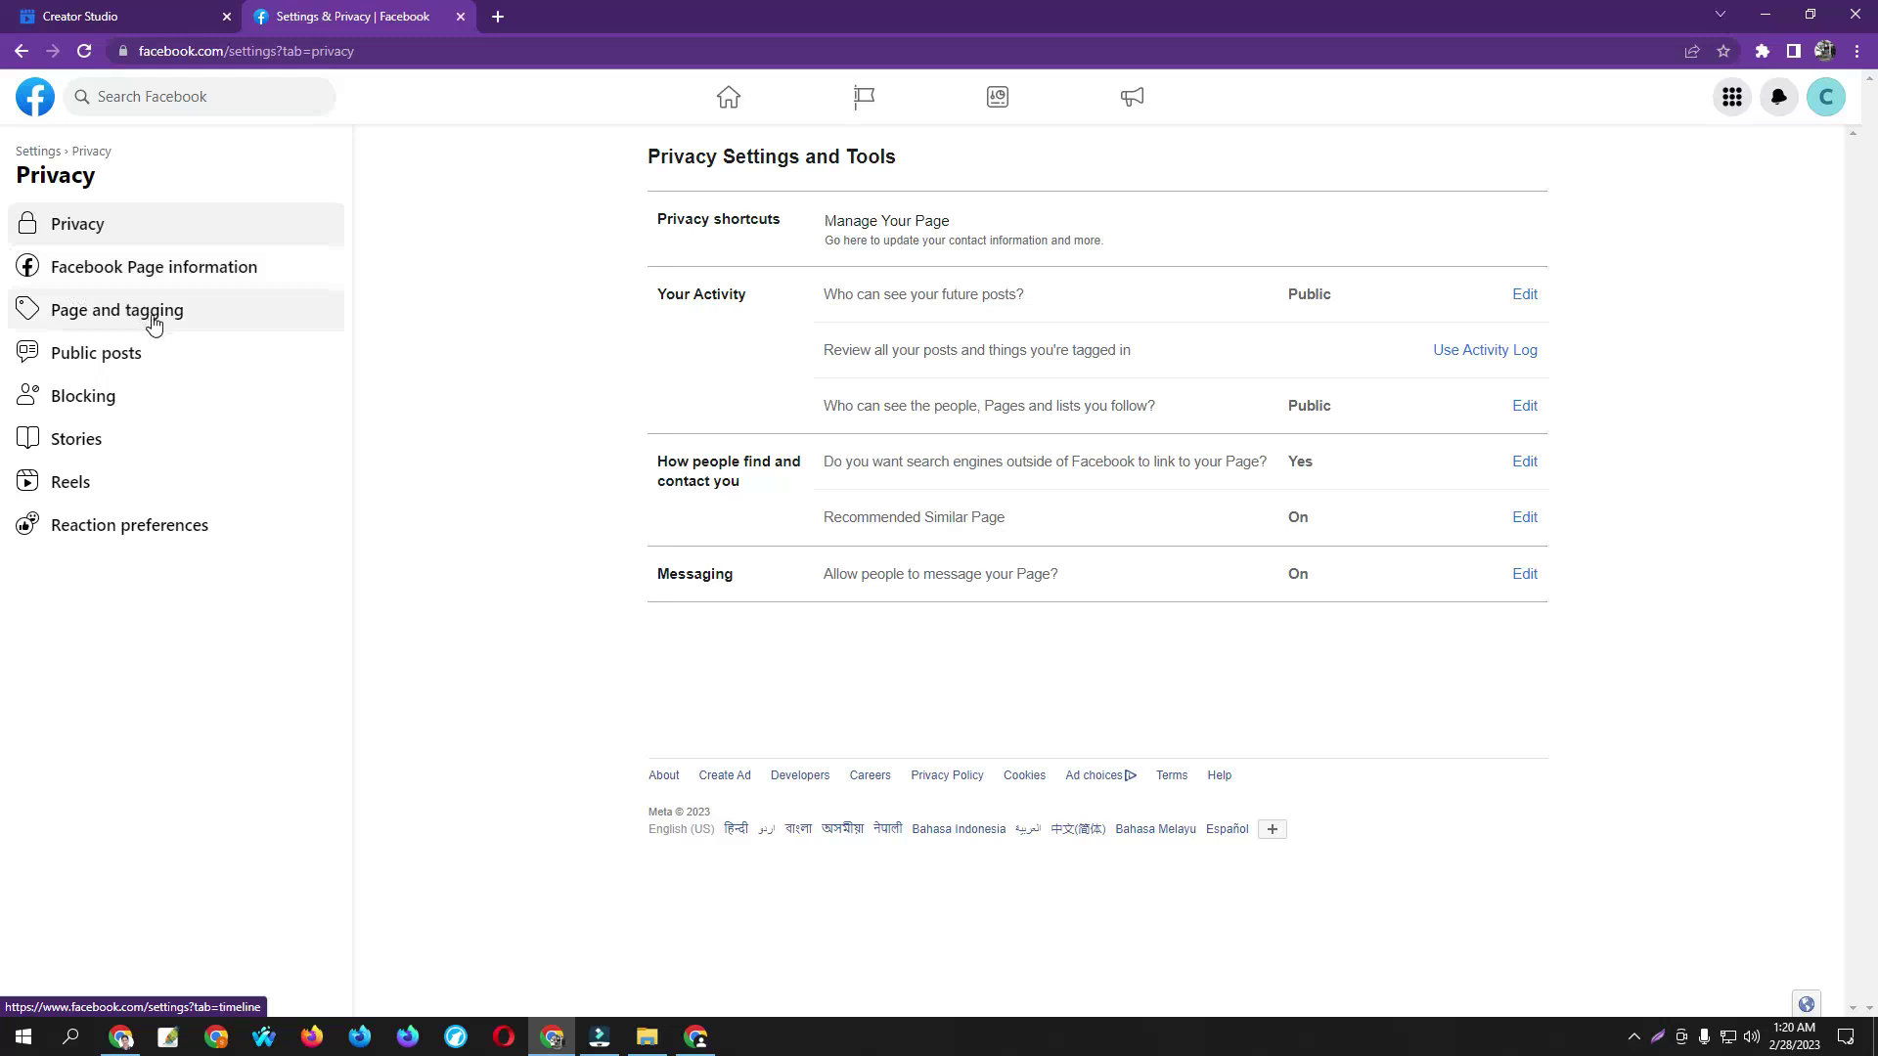
left_click(193, 280)
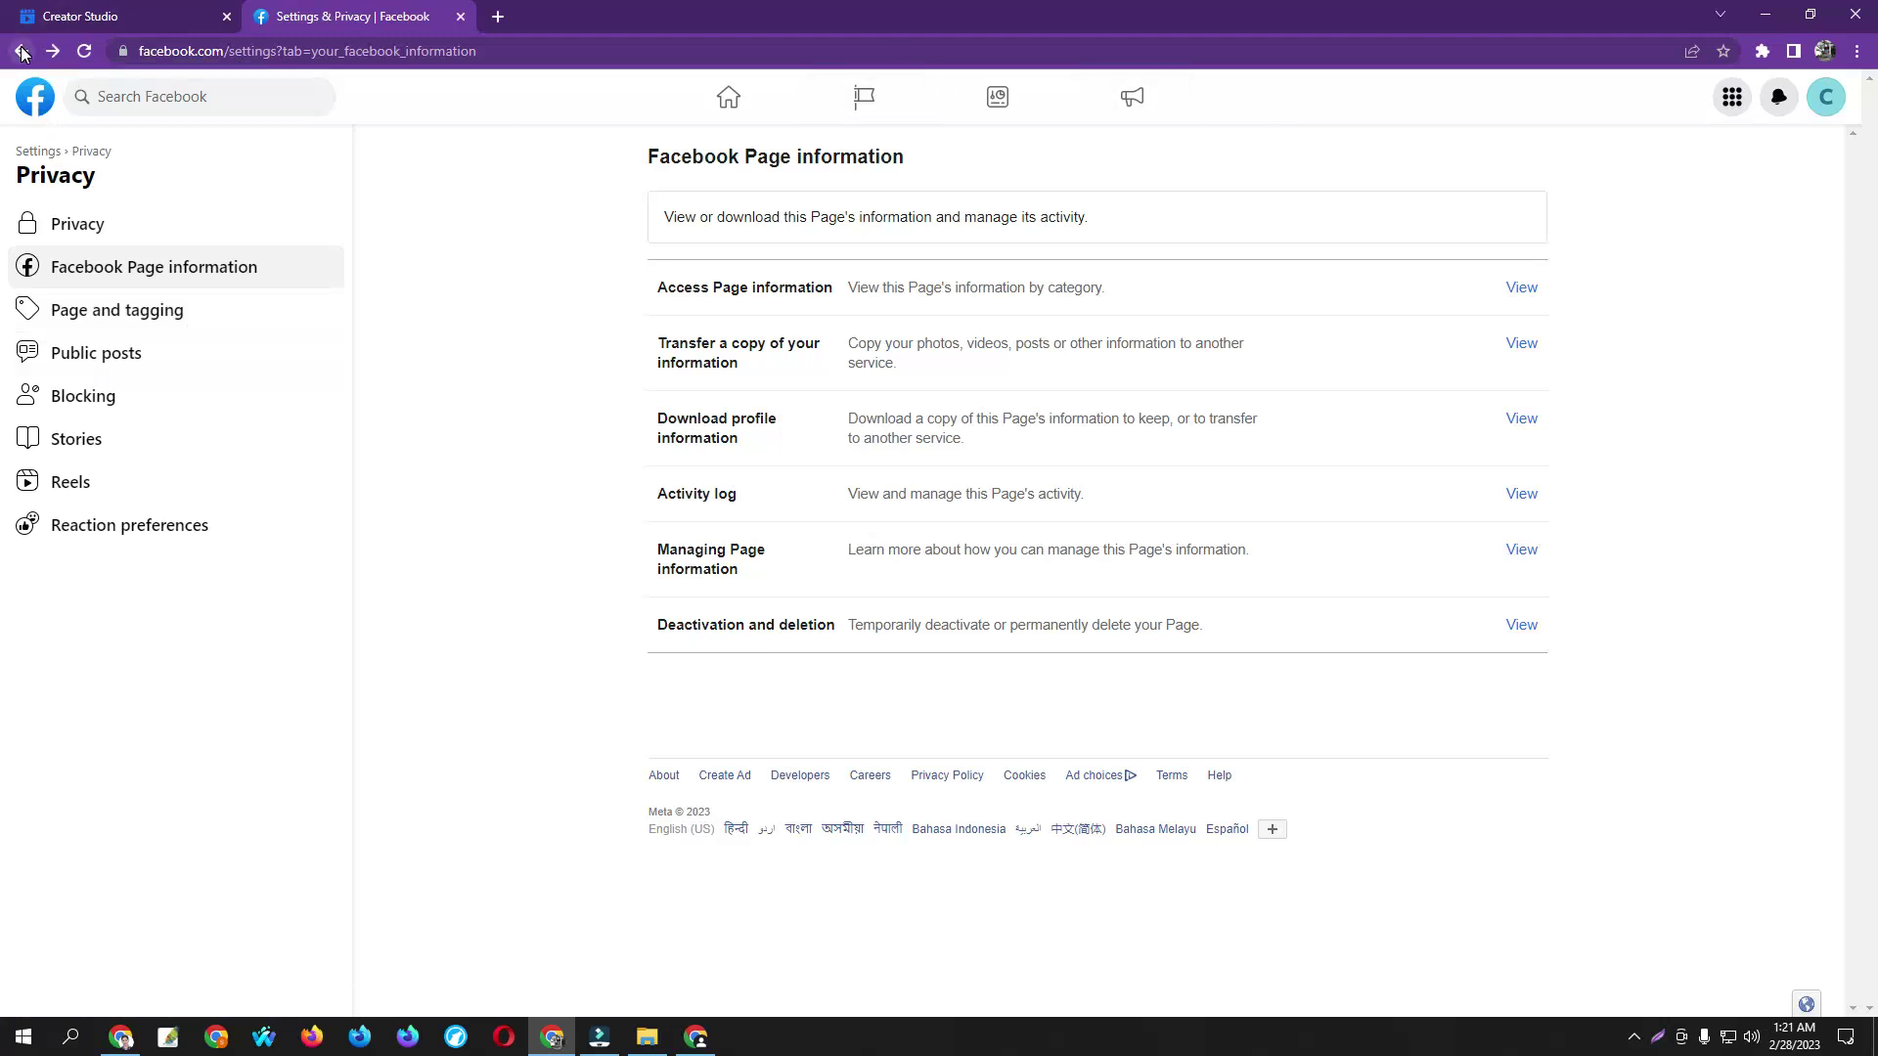
Step: Return to the Facebook home feed, open the Professional dashboard and look through its list of tools
left_click(41, 95)
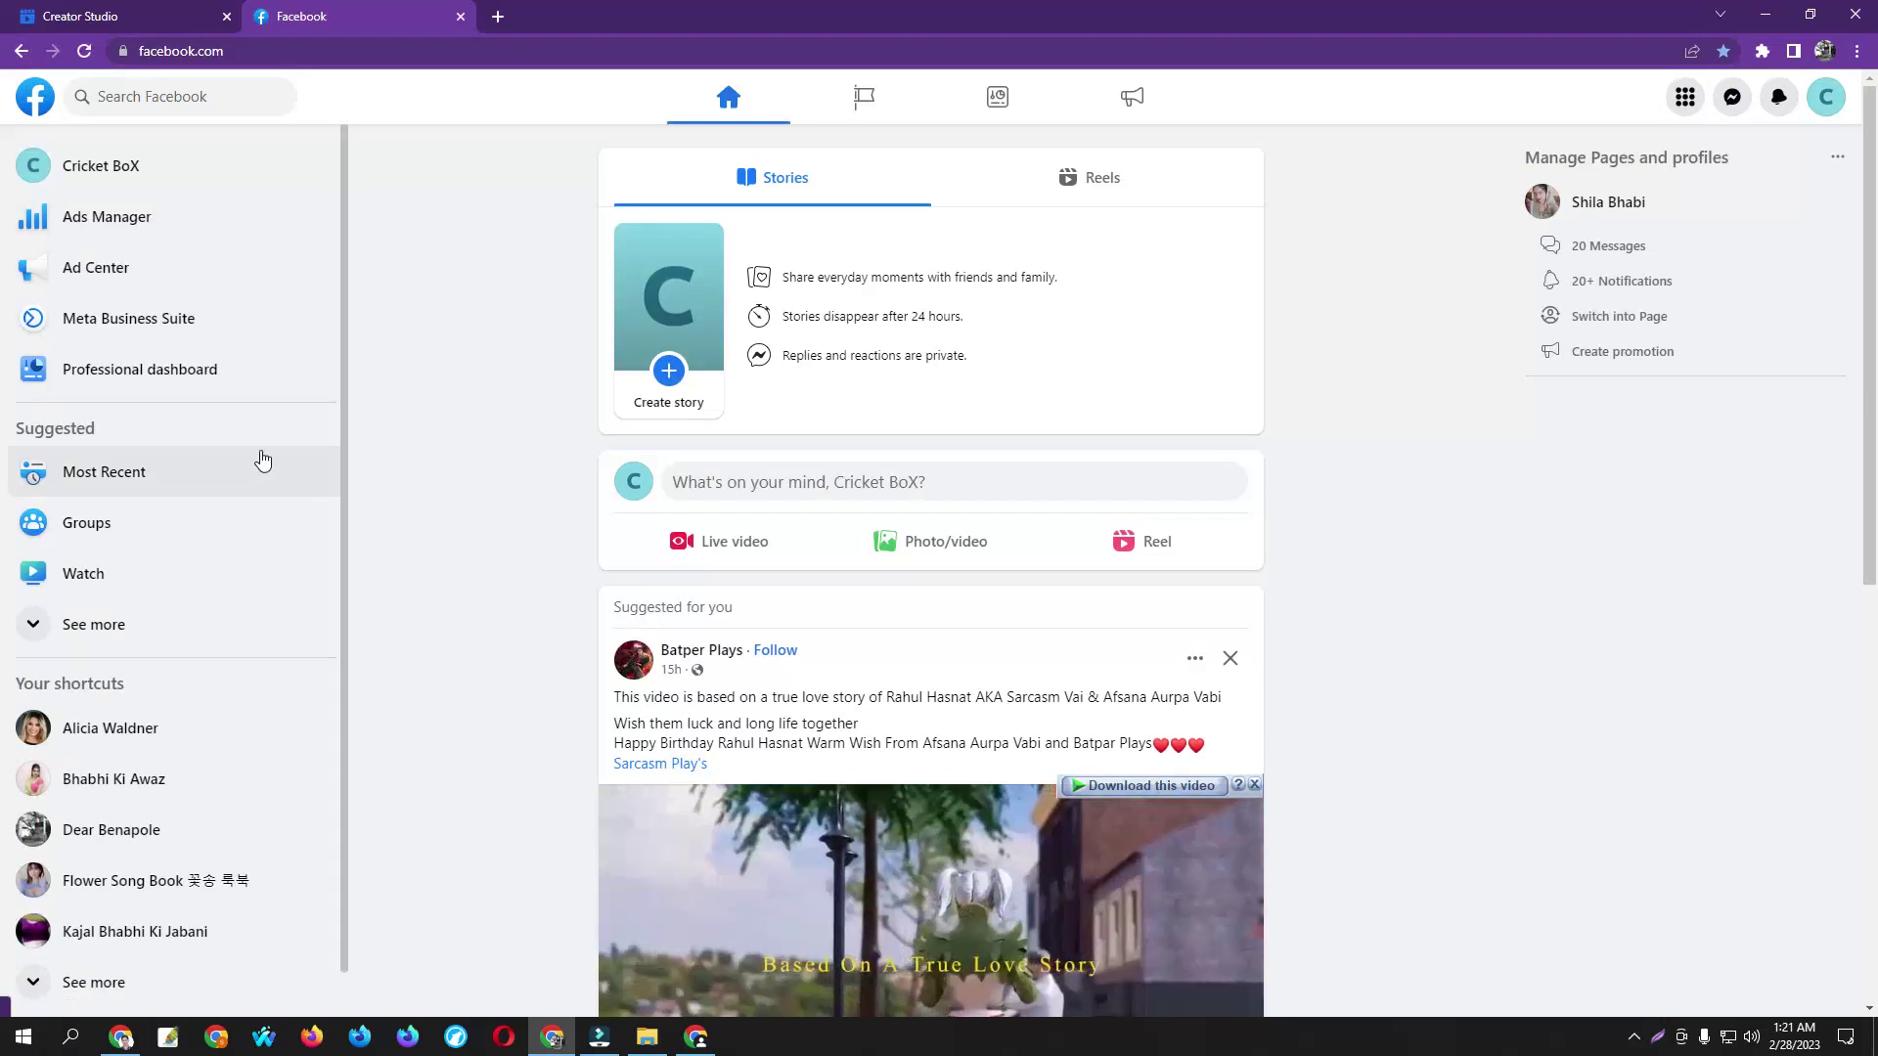
left_click(143, 370)
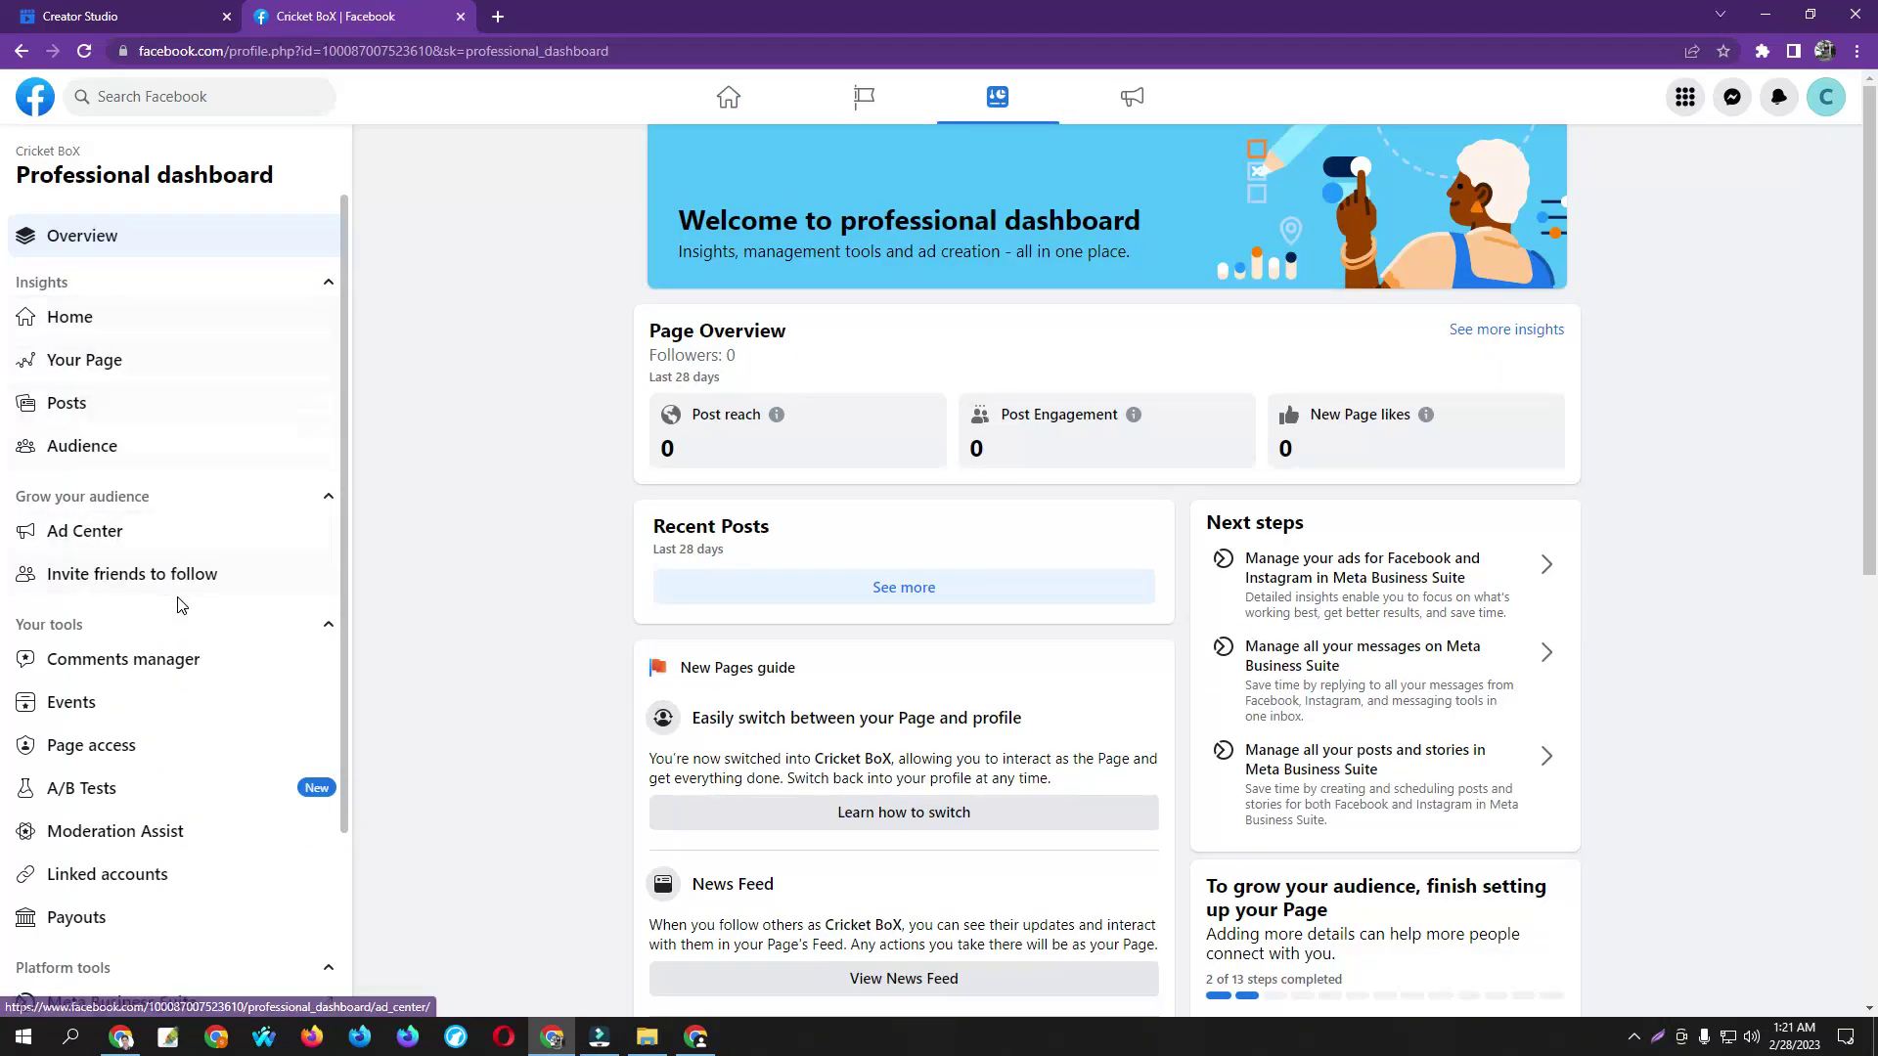
scroll(179, 598, "down", 2)
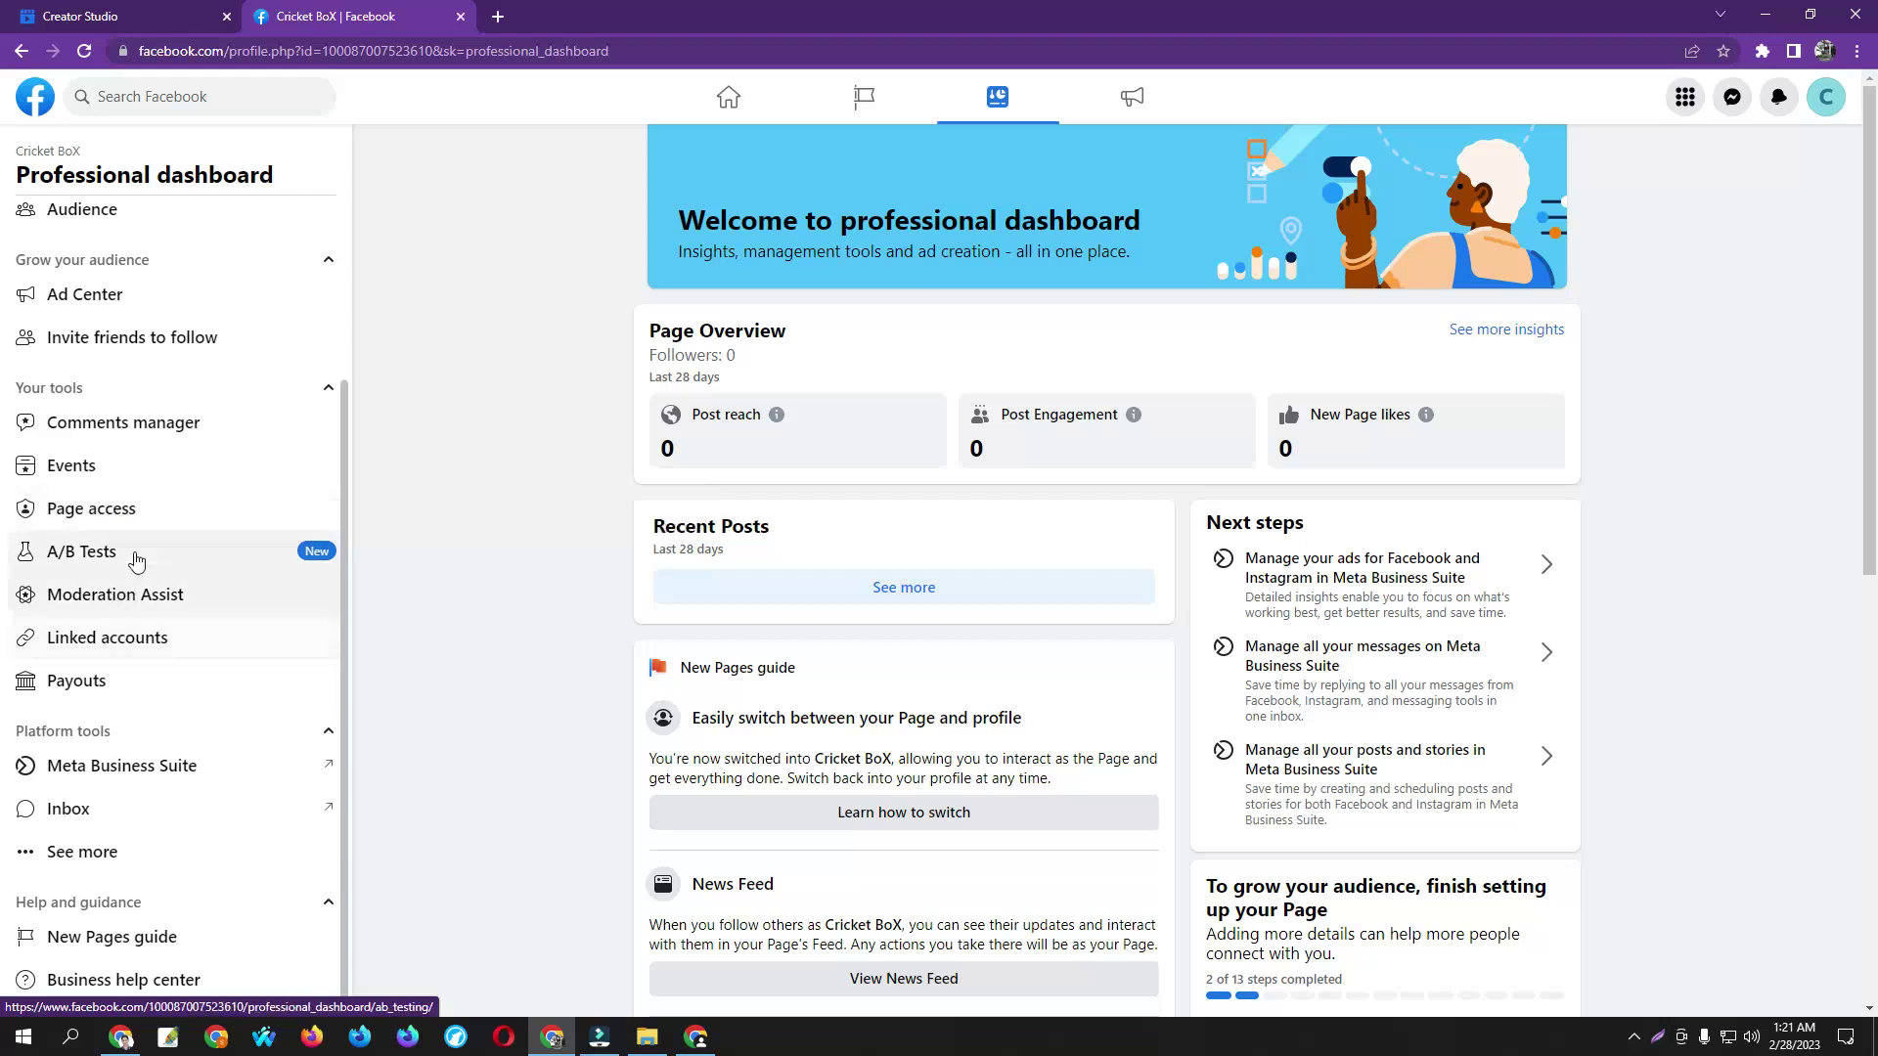
Step: Look back over the Professional dashboard's tools and open the Your Page insights of the Cricket BoX Page
scroll(138, 555, "up", 2)
scroll(159, 516, "up", 1)
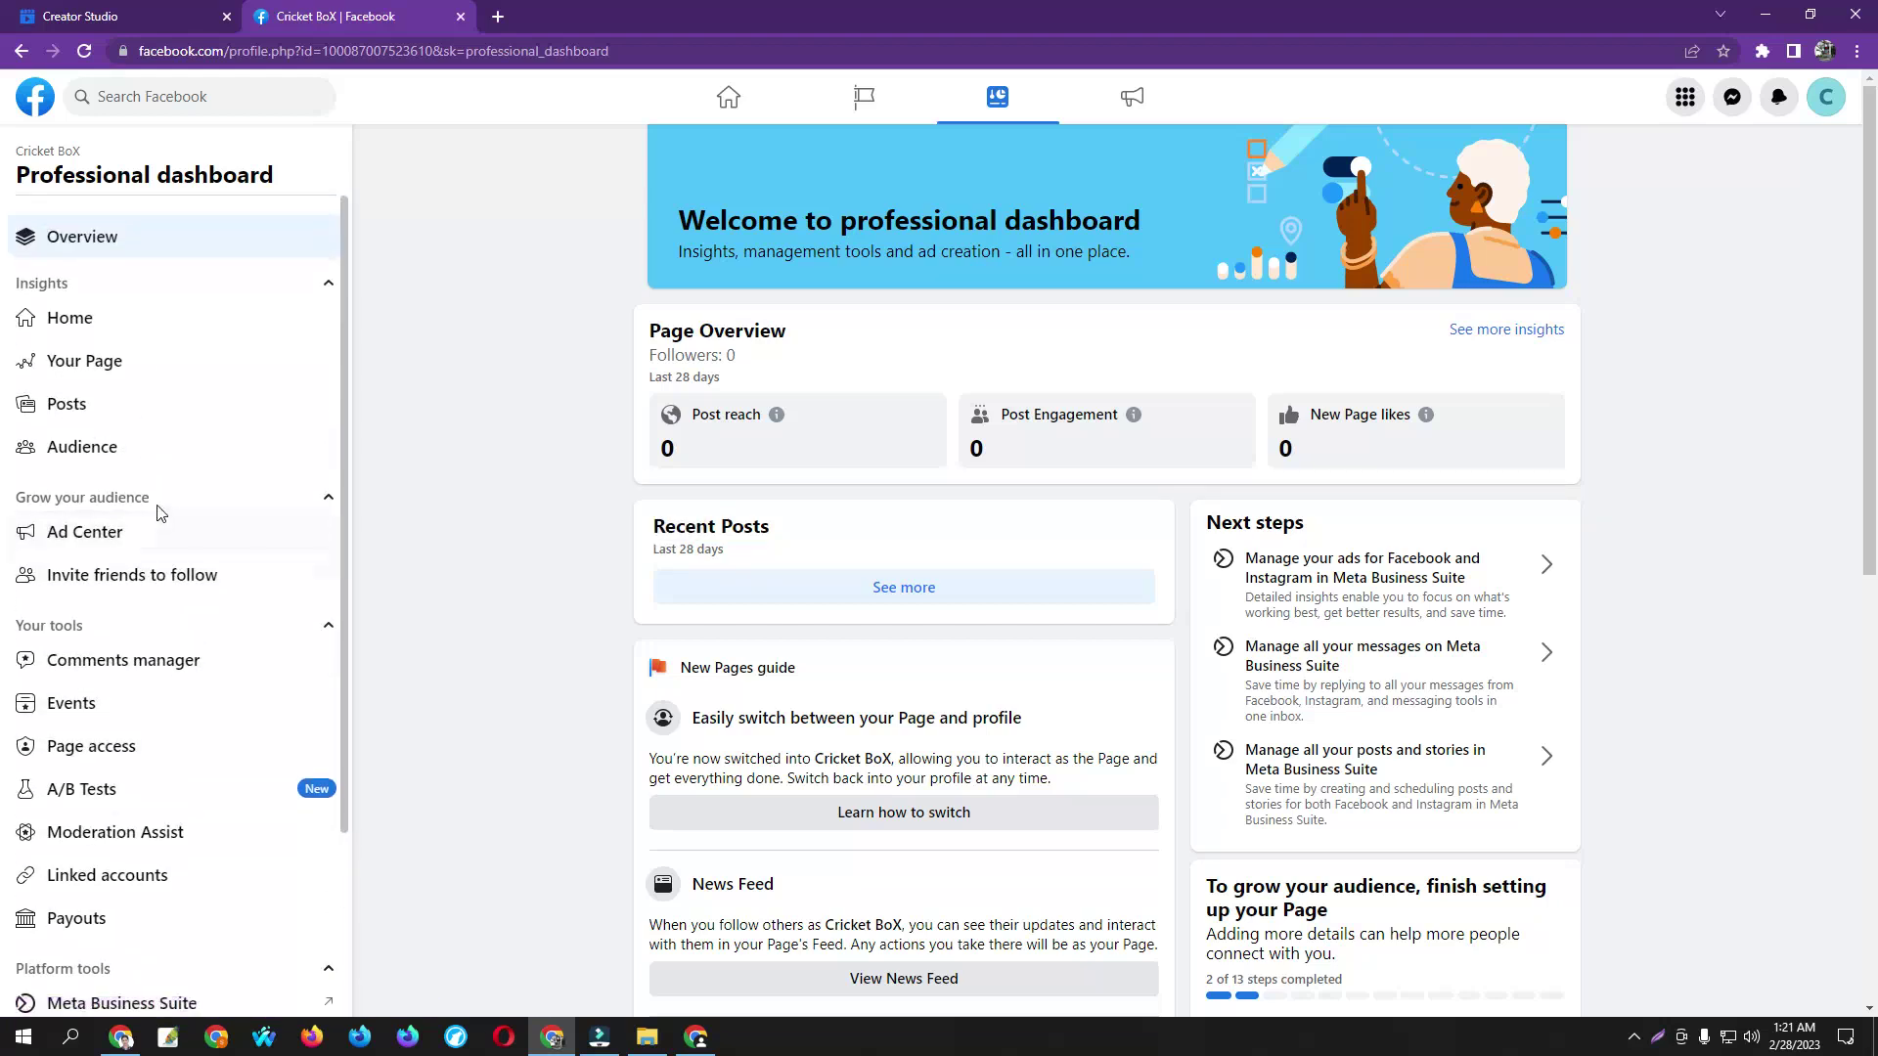
left_click(151, 381)
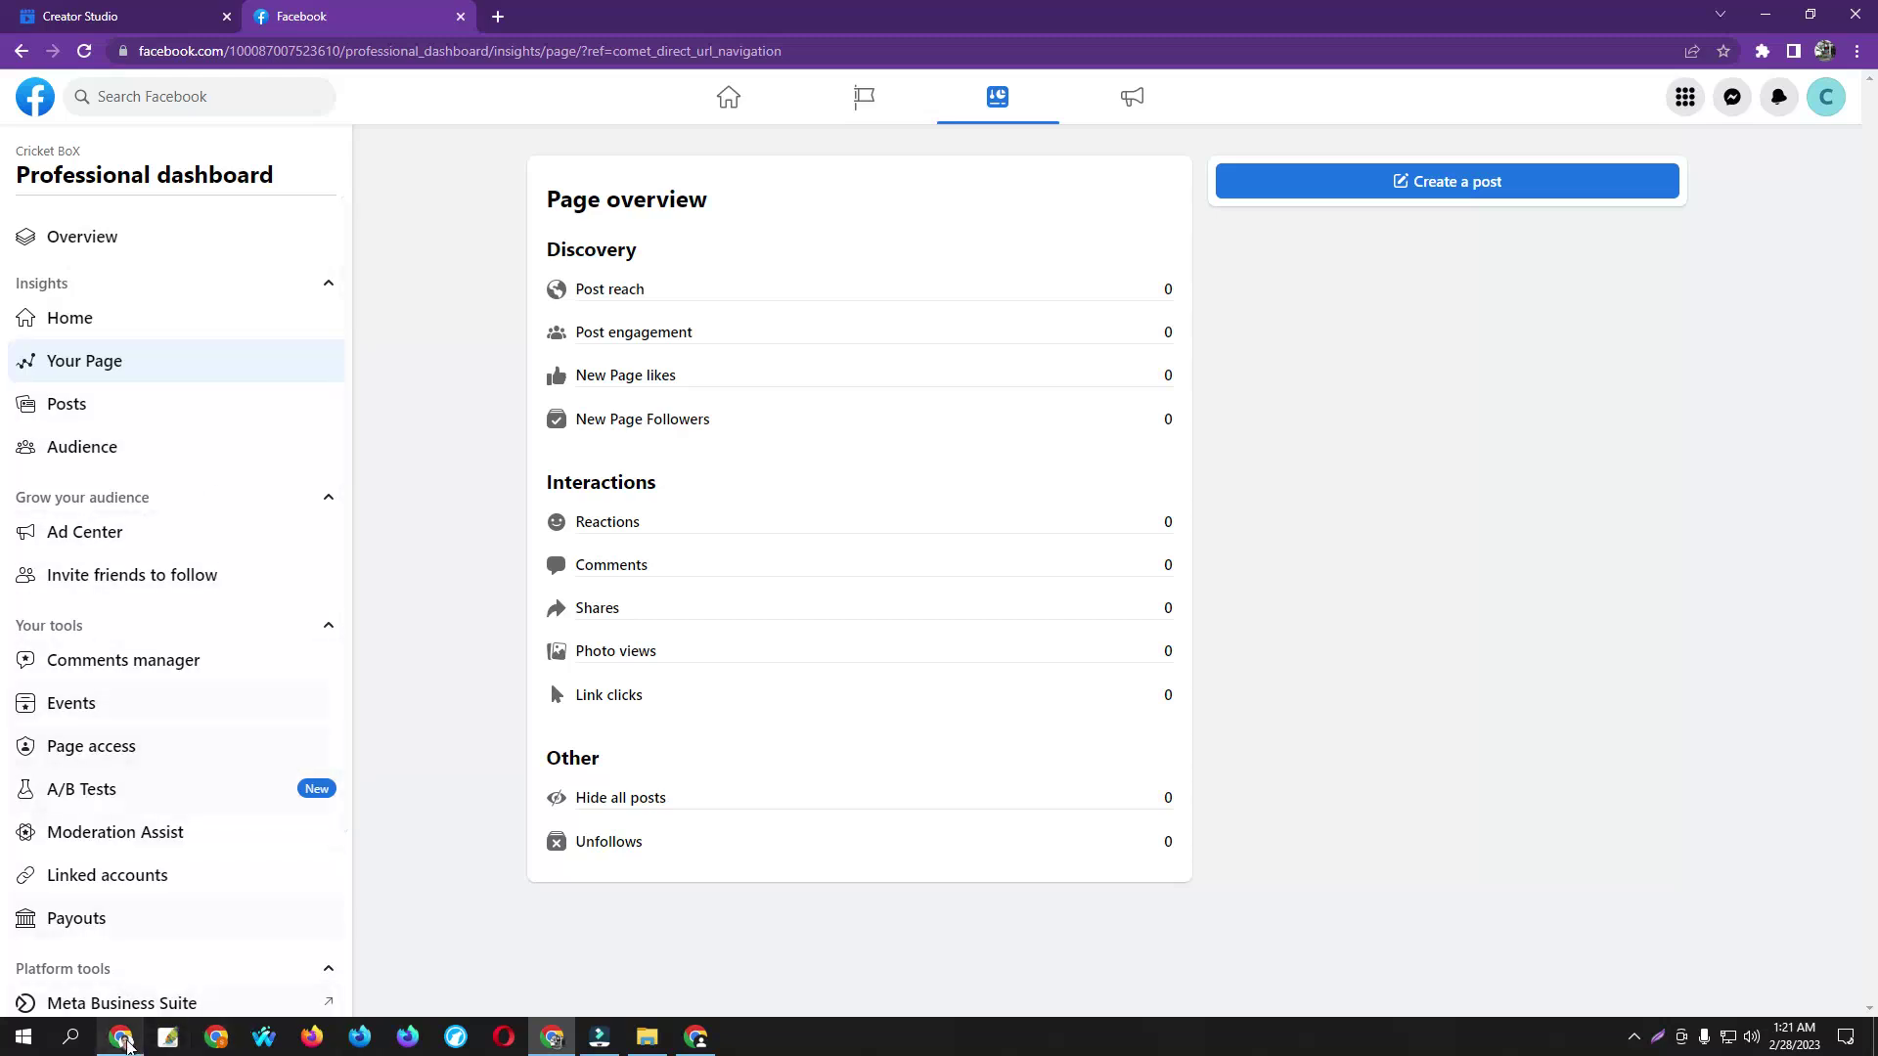
Step: Switch to the Meta Business Suite window, check the account switcher and open the Home overview
left_click(122, 1039)
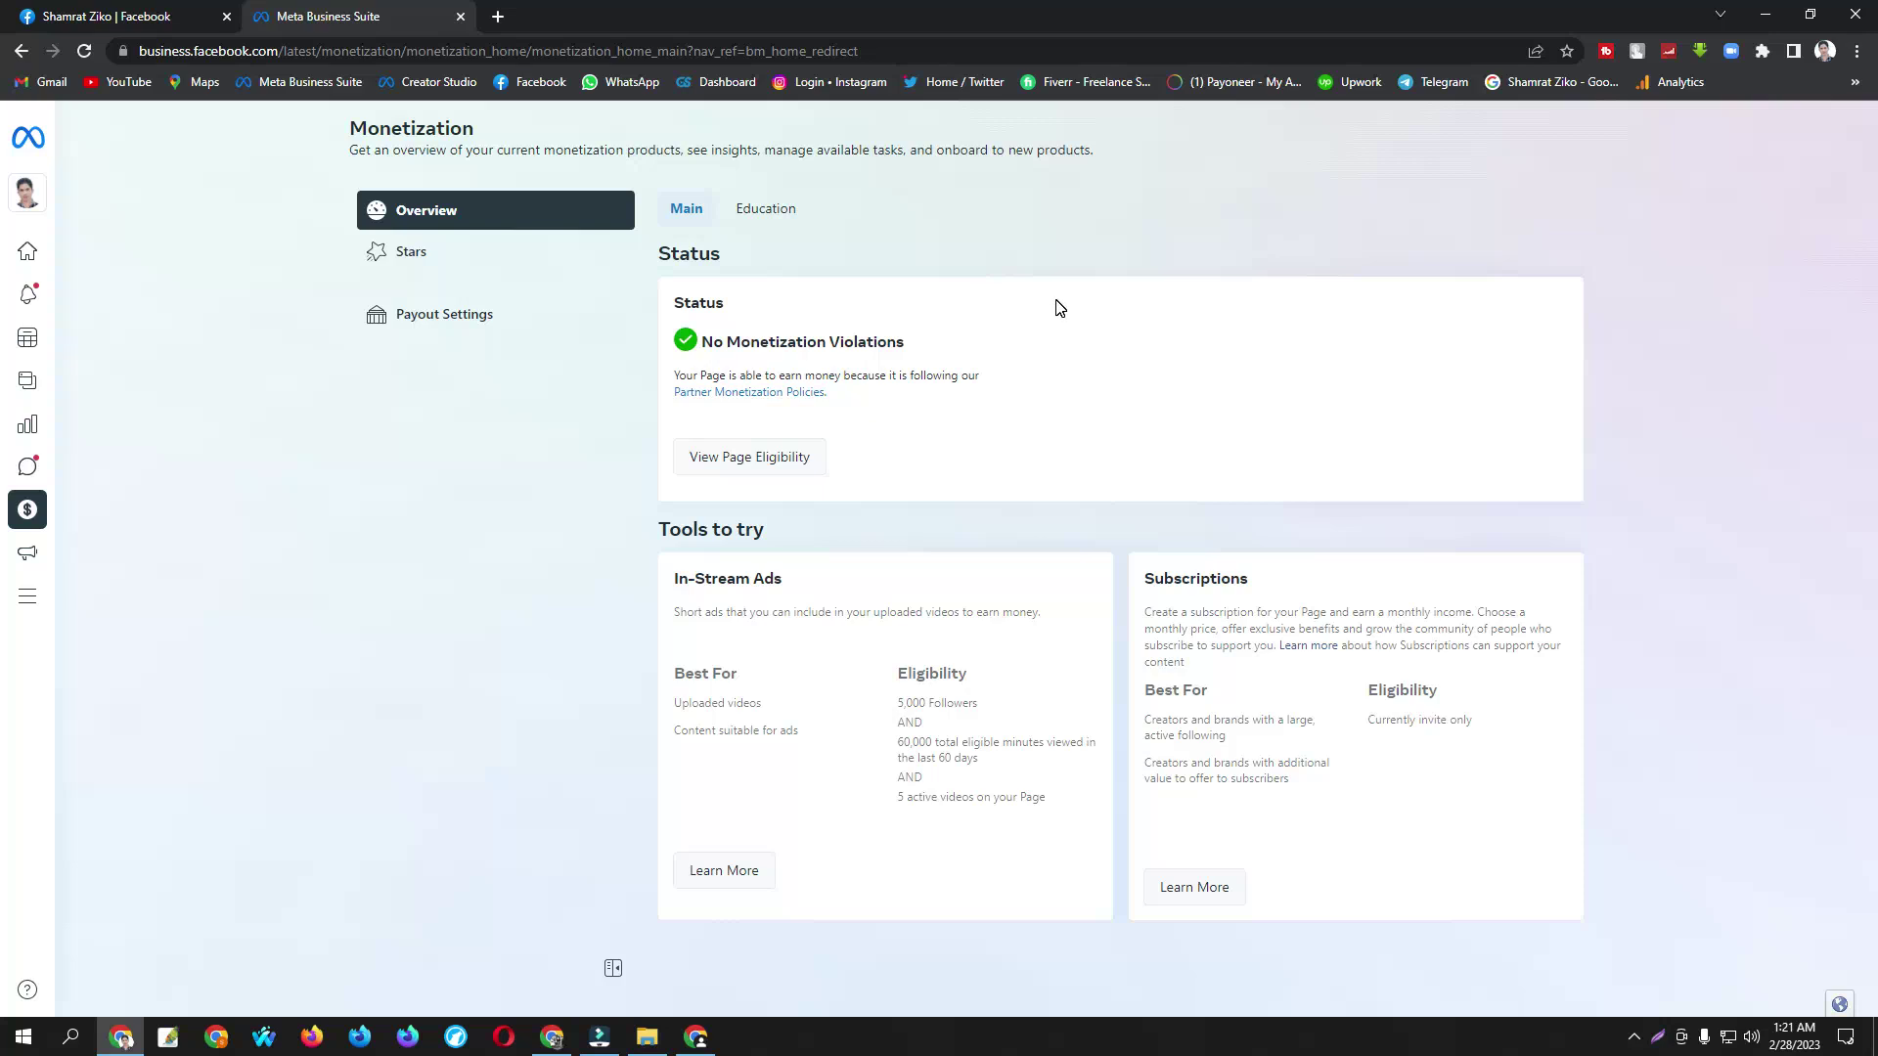
left_click(36, 201)
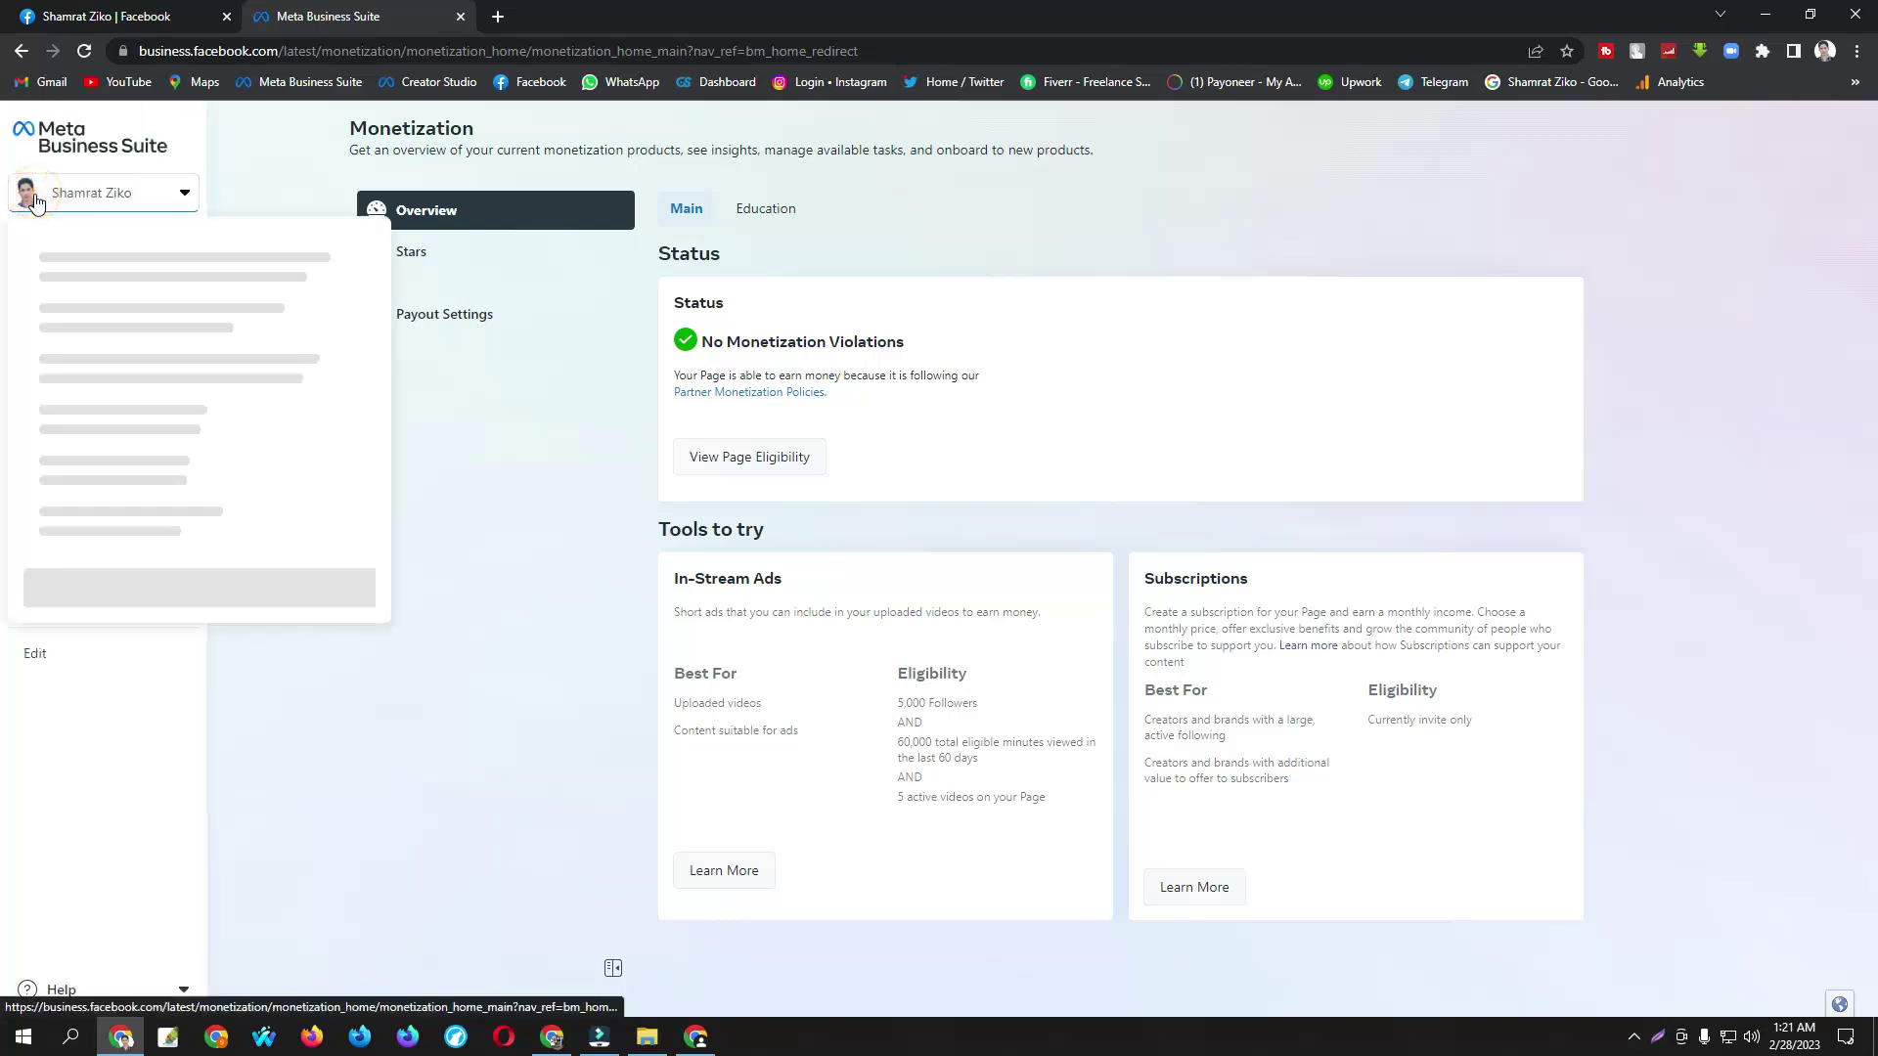
left_click(36, 198)
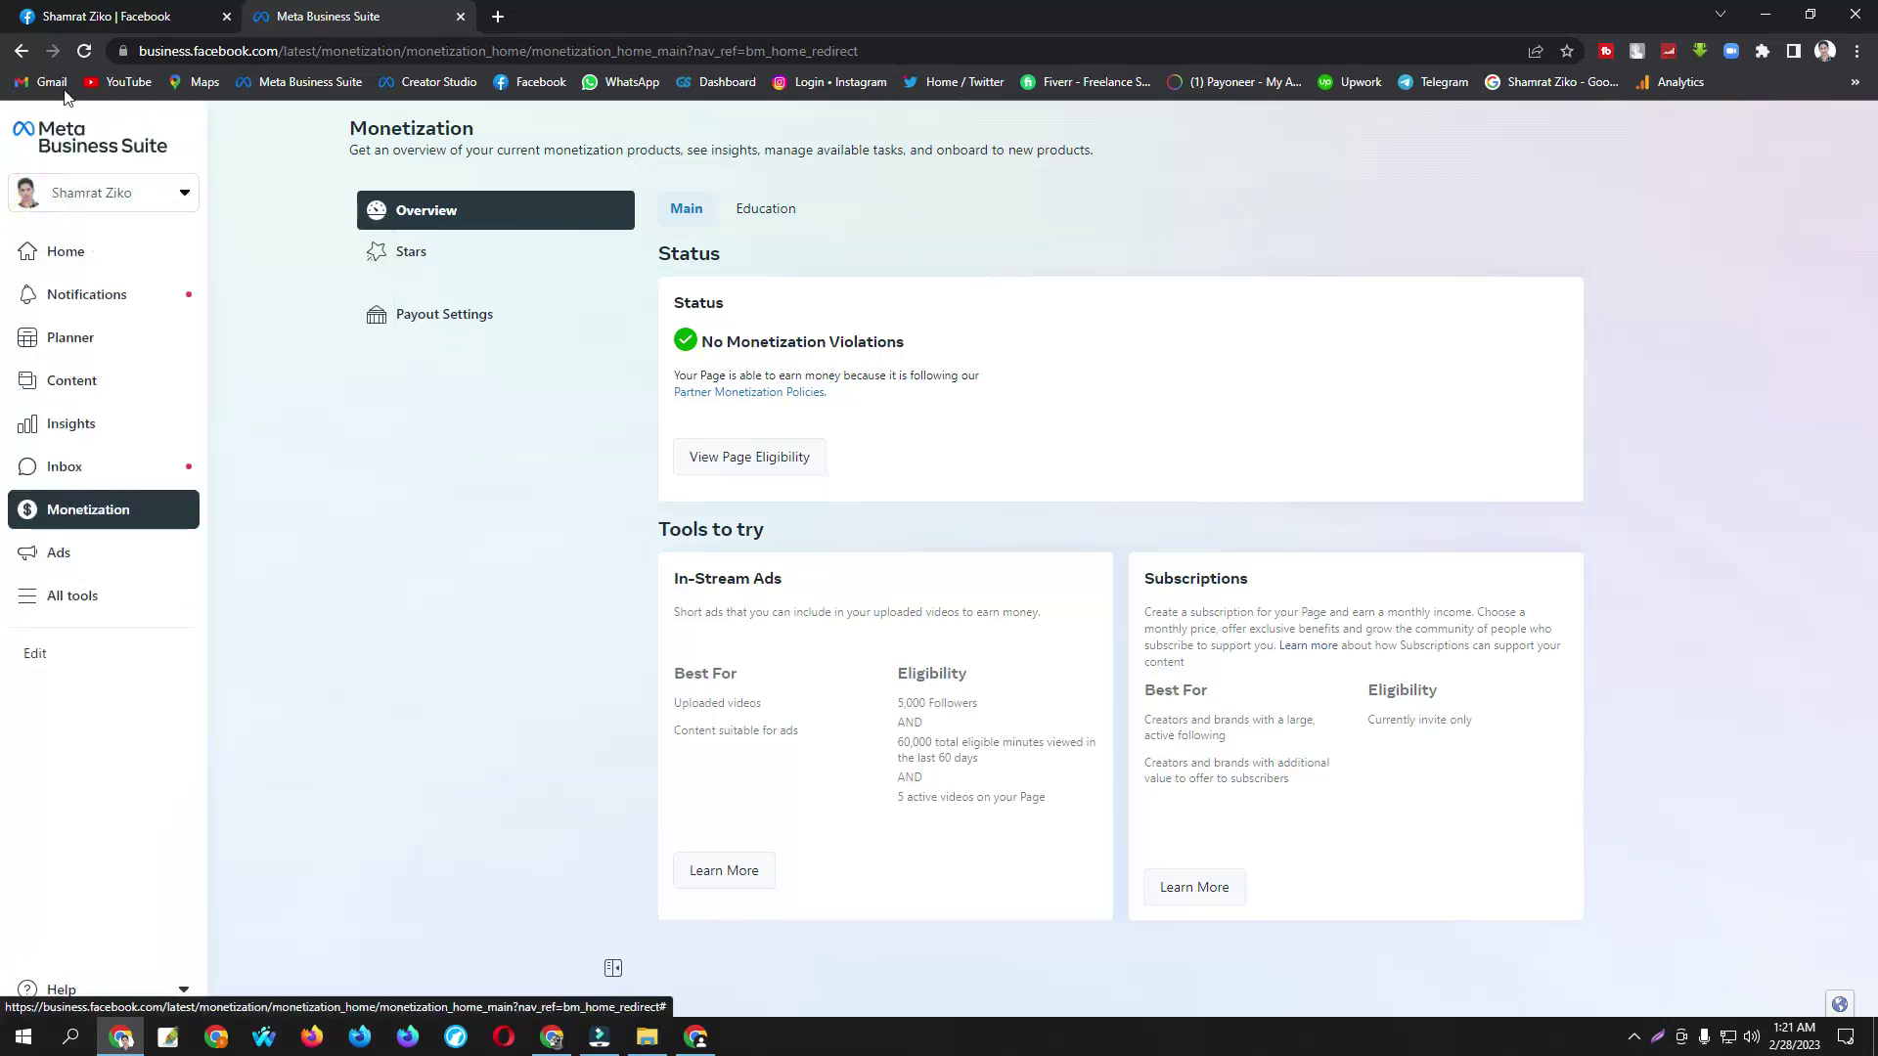
left_click(56, 136)
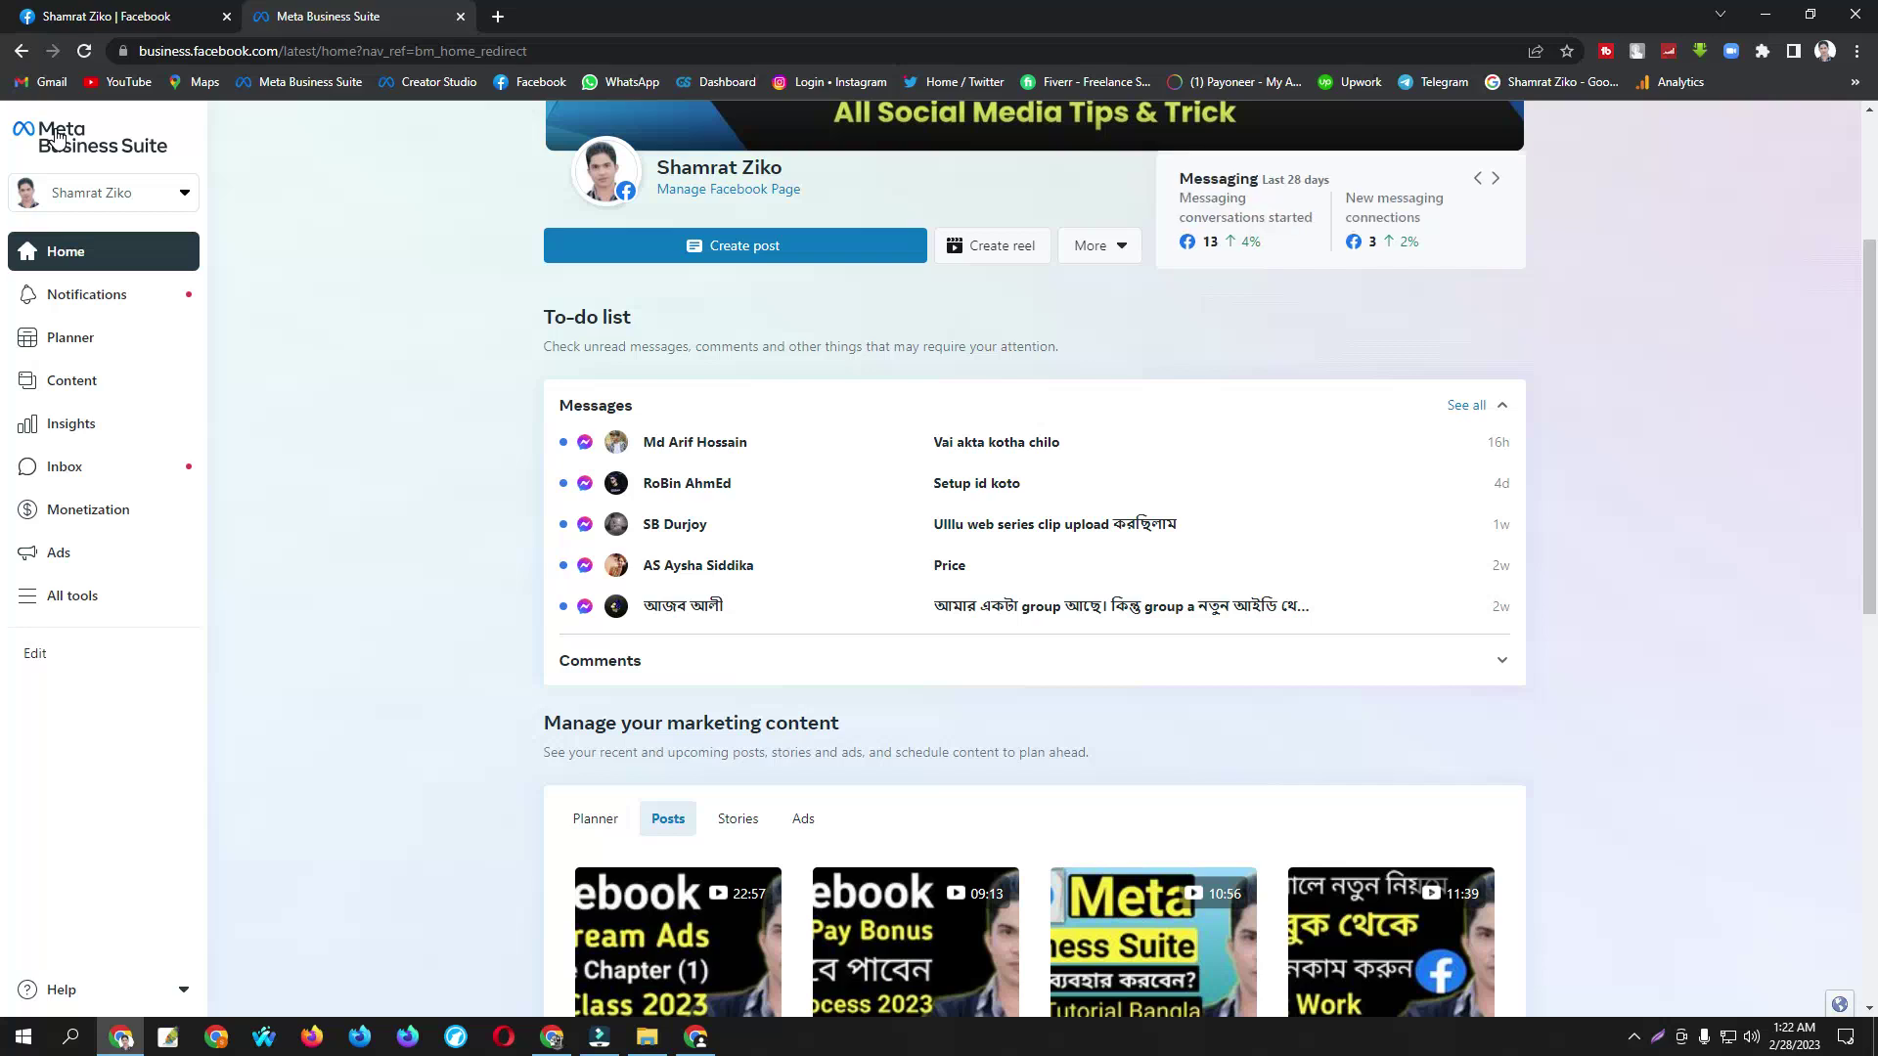
scroll(743, 841, "up", 3)
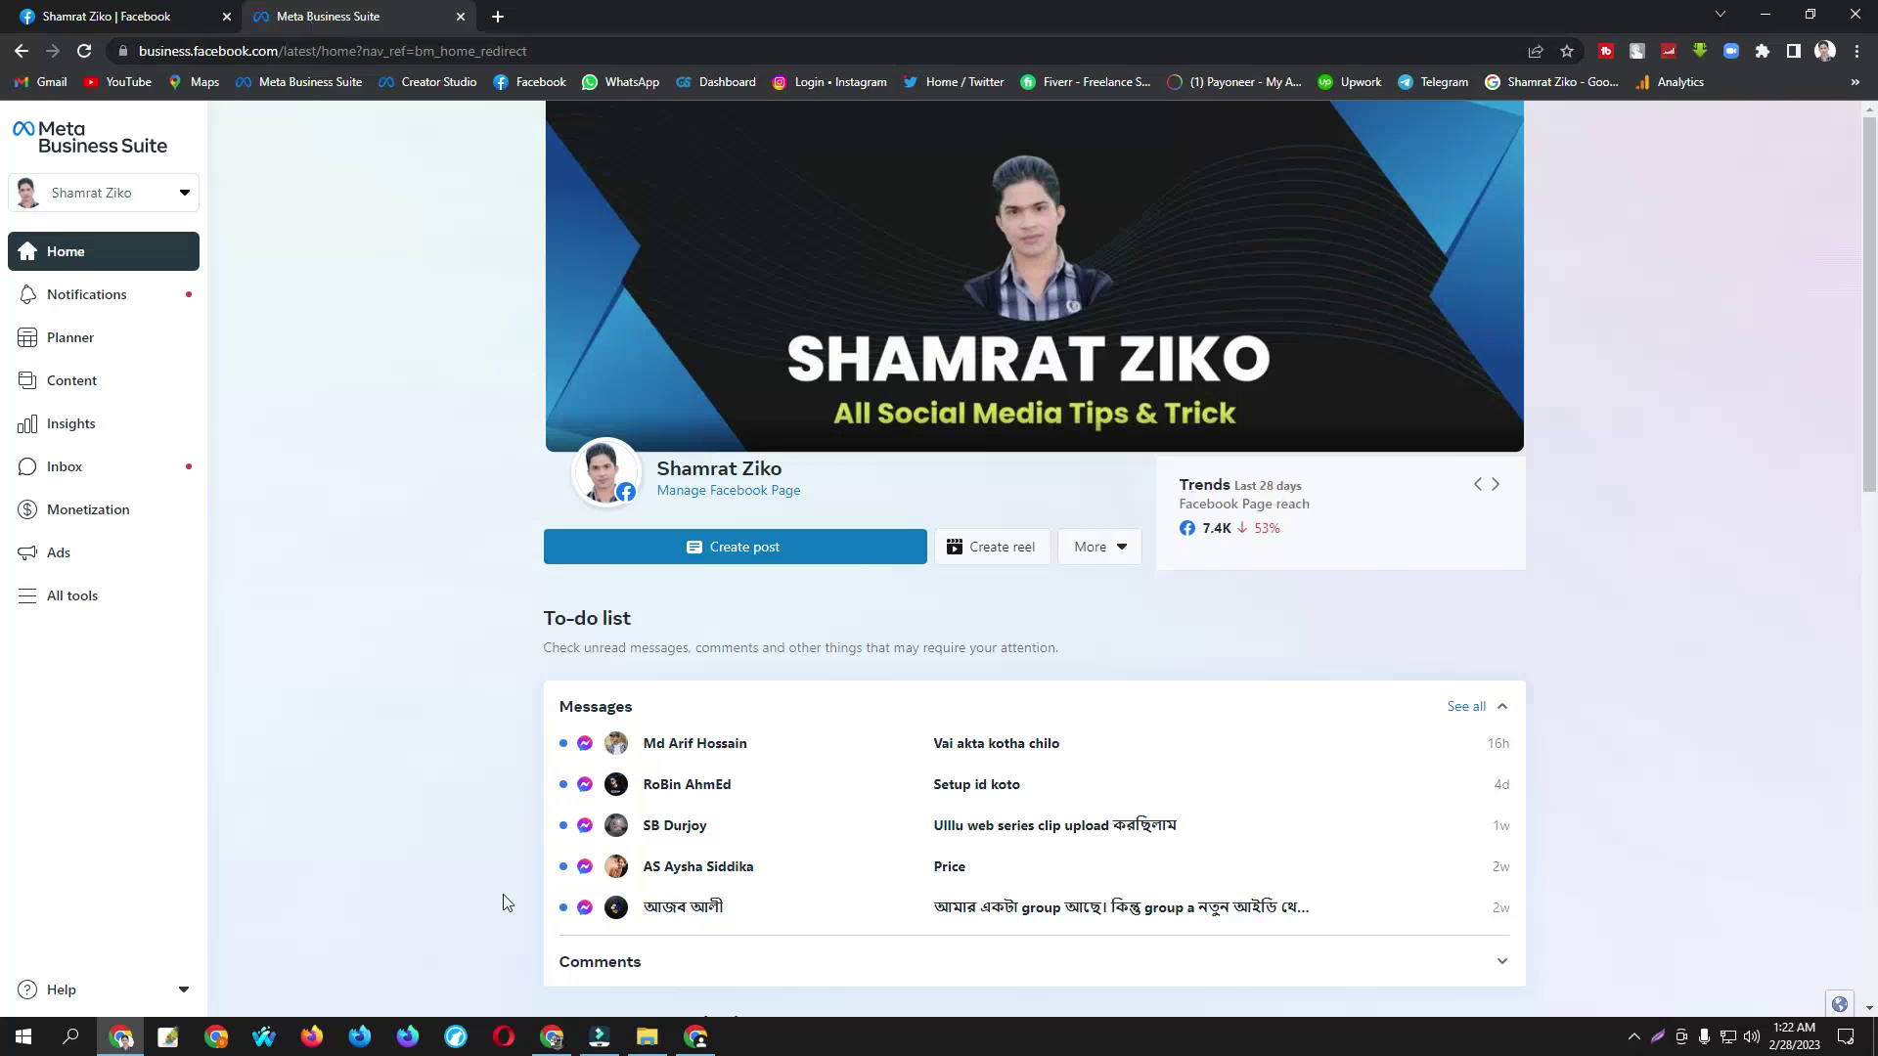
Step: View the Funny v2 Page in its own browser window and return to the Meta Business Suite window
left_click(698, 1033)
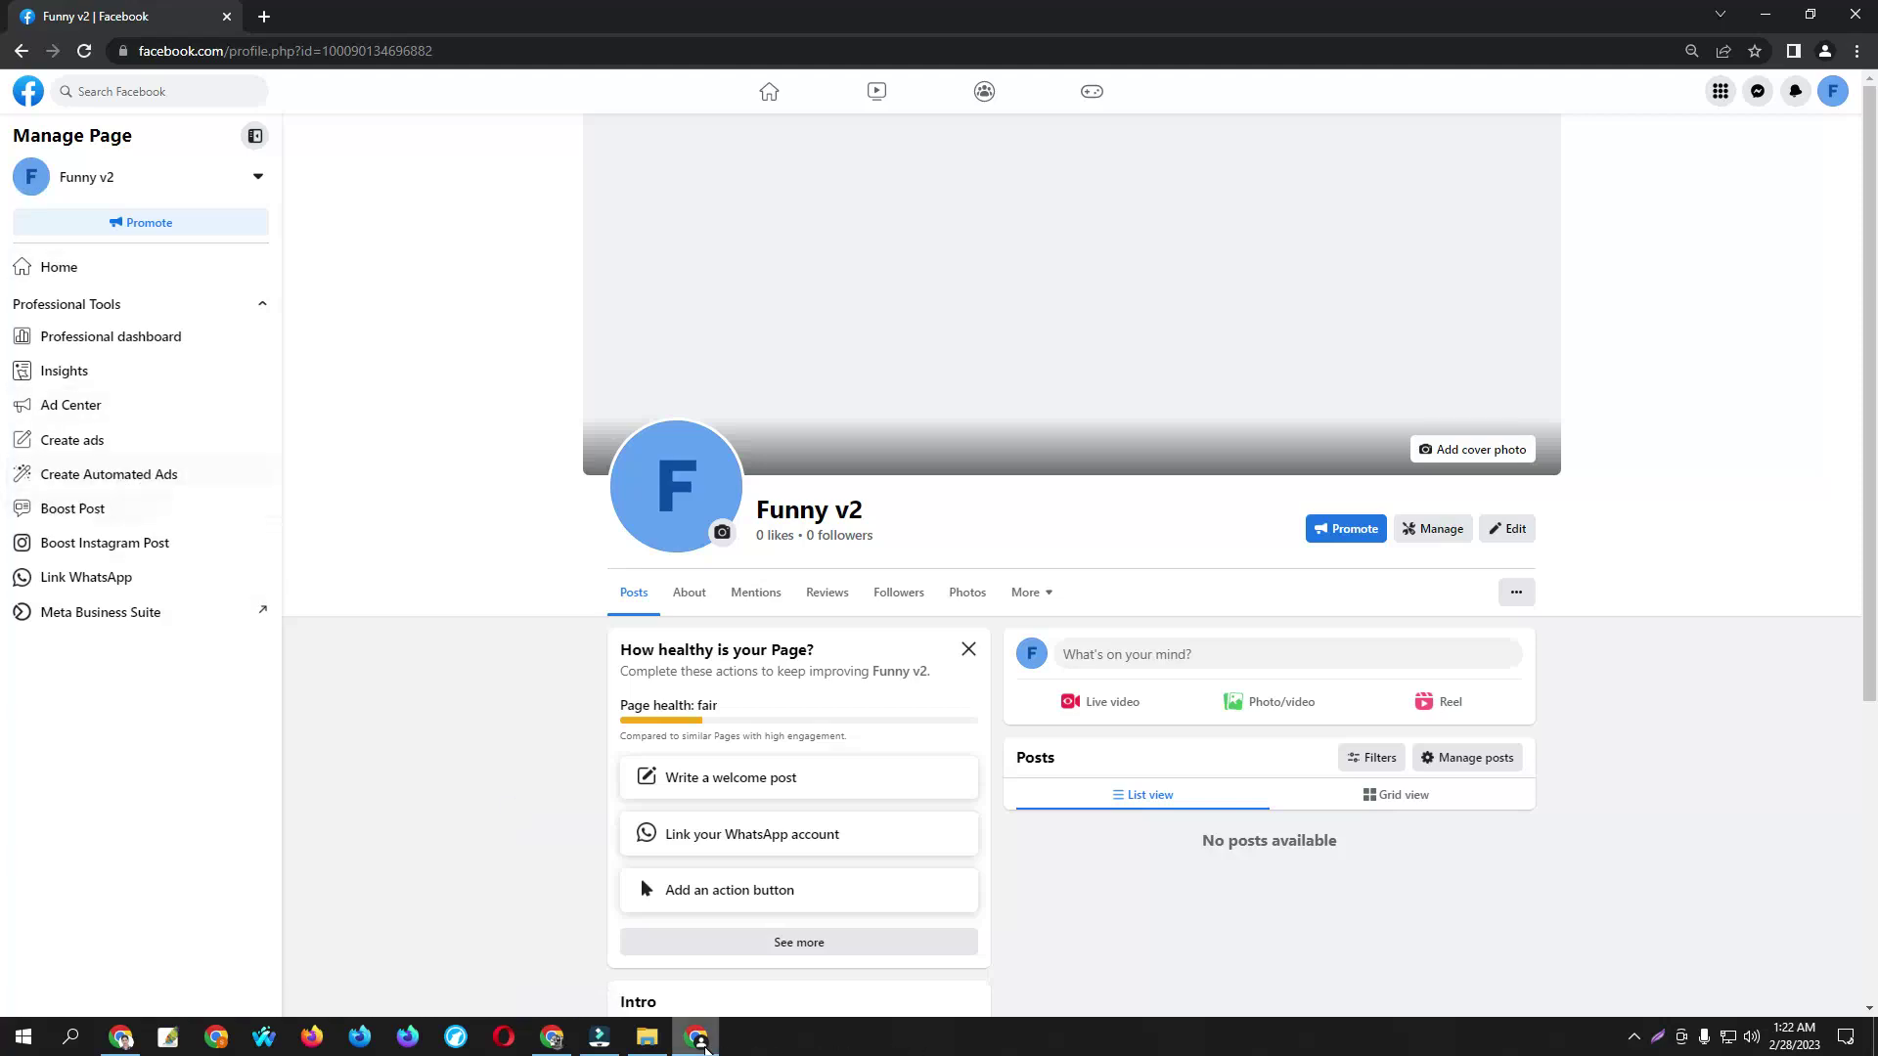
mouse_move(694, 1046)
left_click(120, 1037)
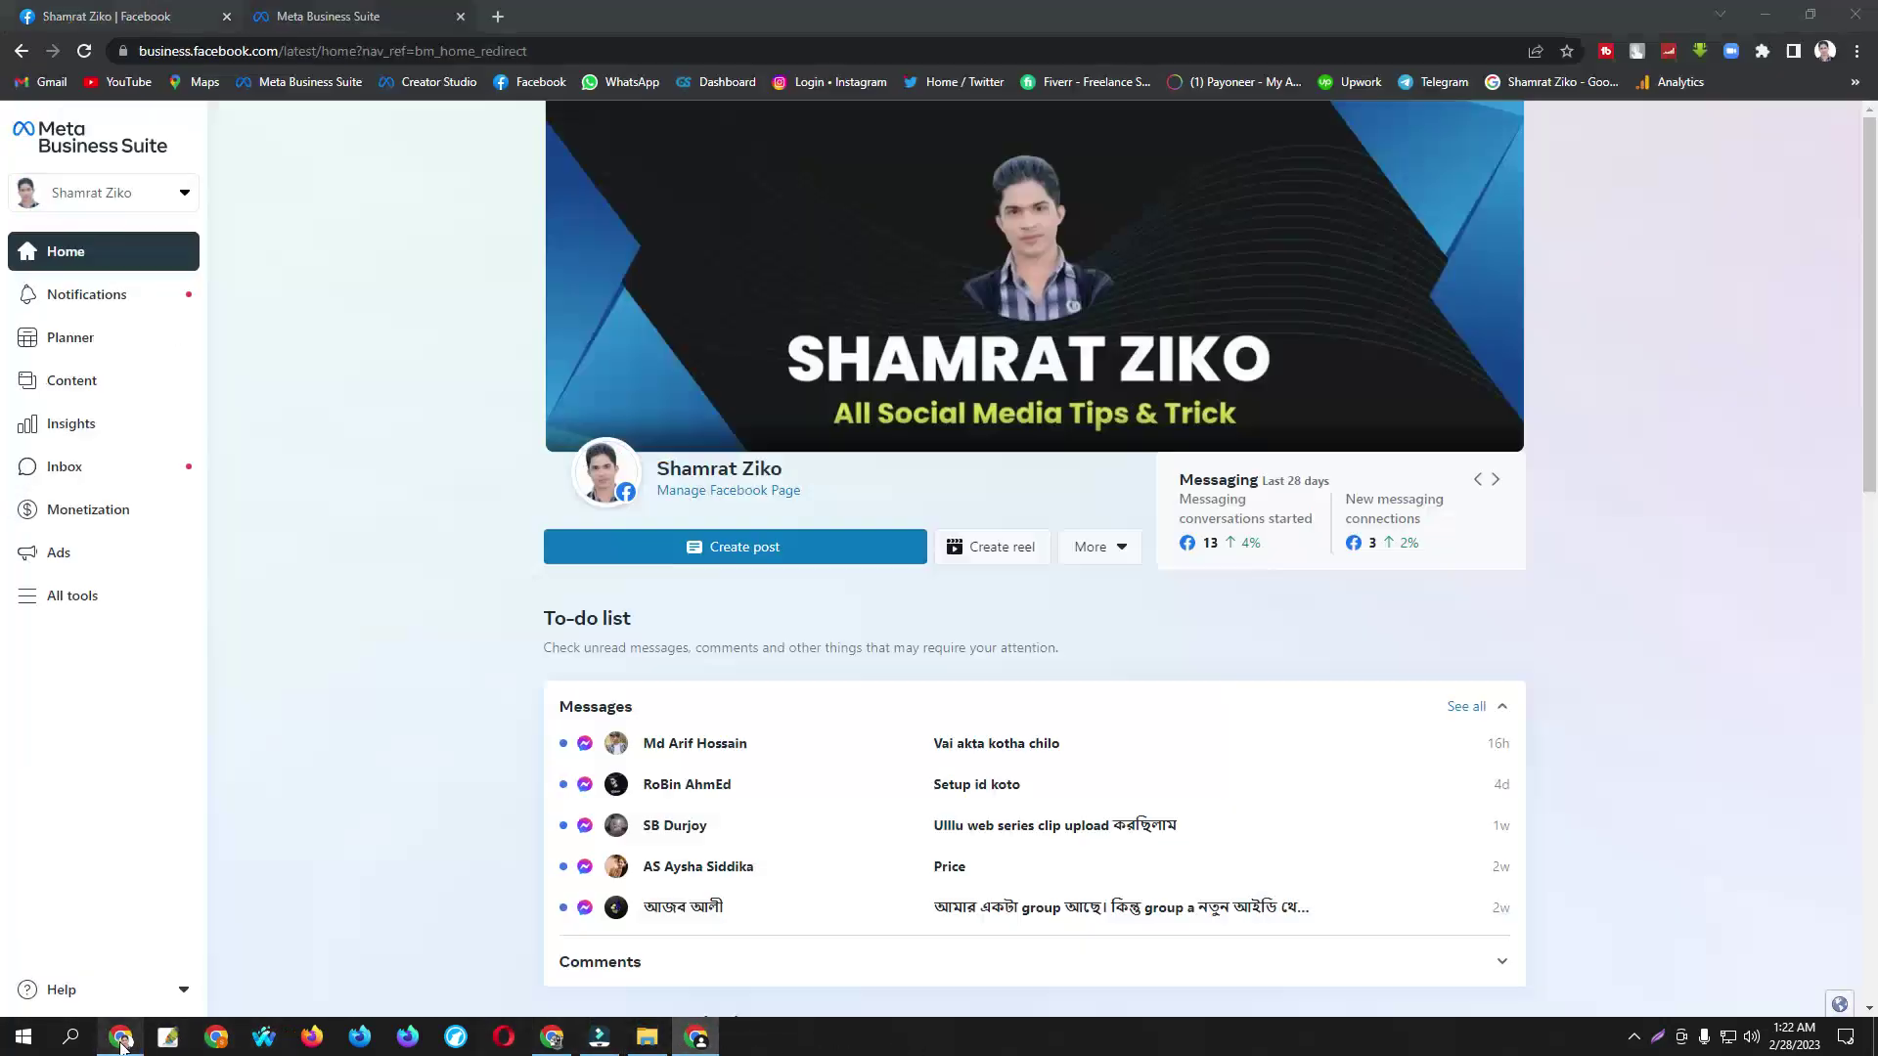
Step: Switch to the open Facebook page, load the home feed and like the first post
left_click(137, 16)
left_click(30, 127)
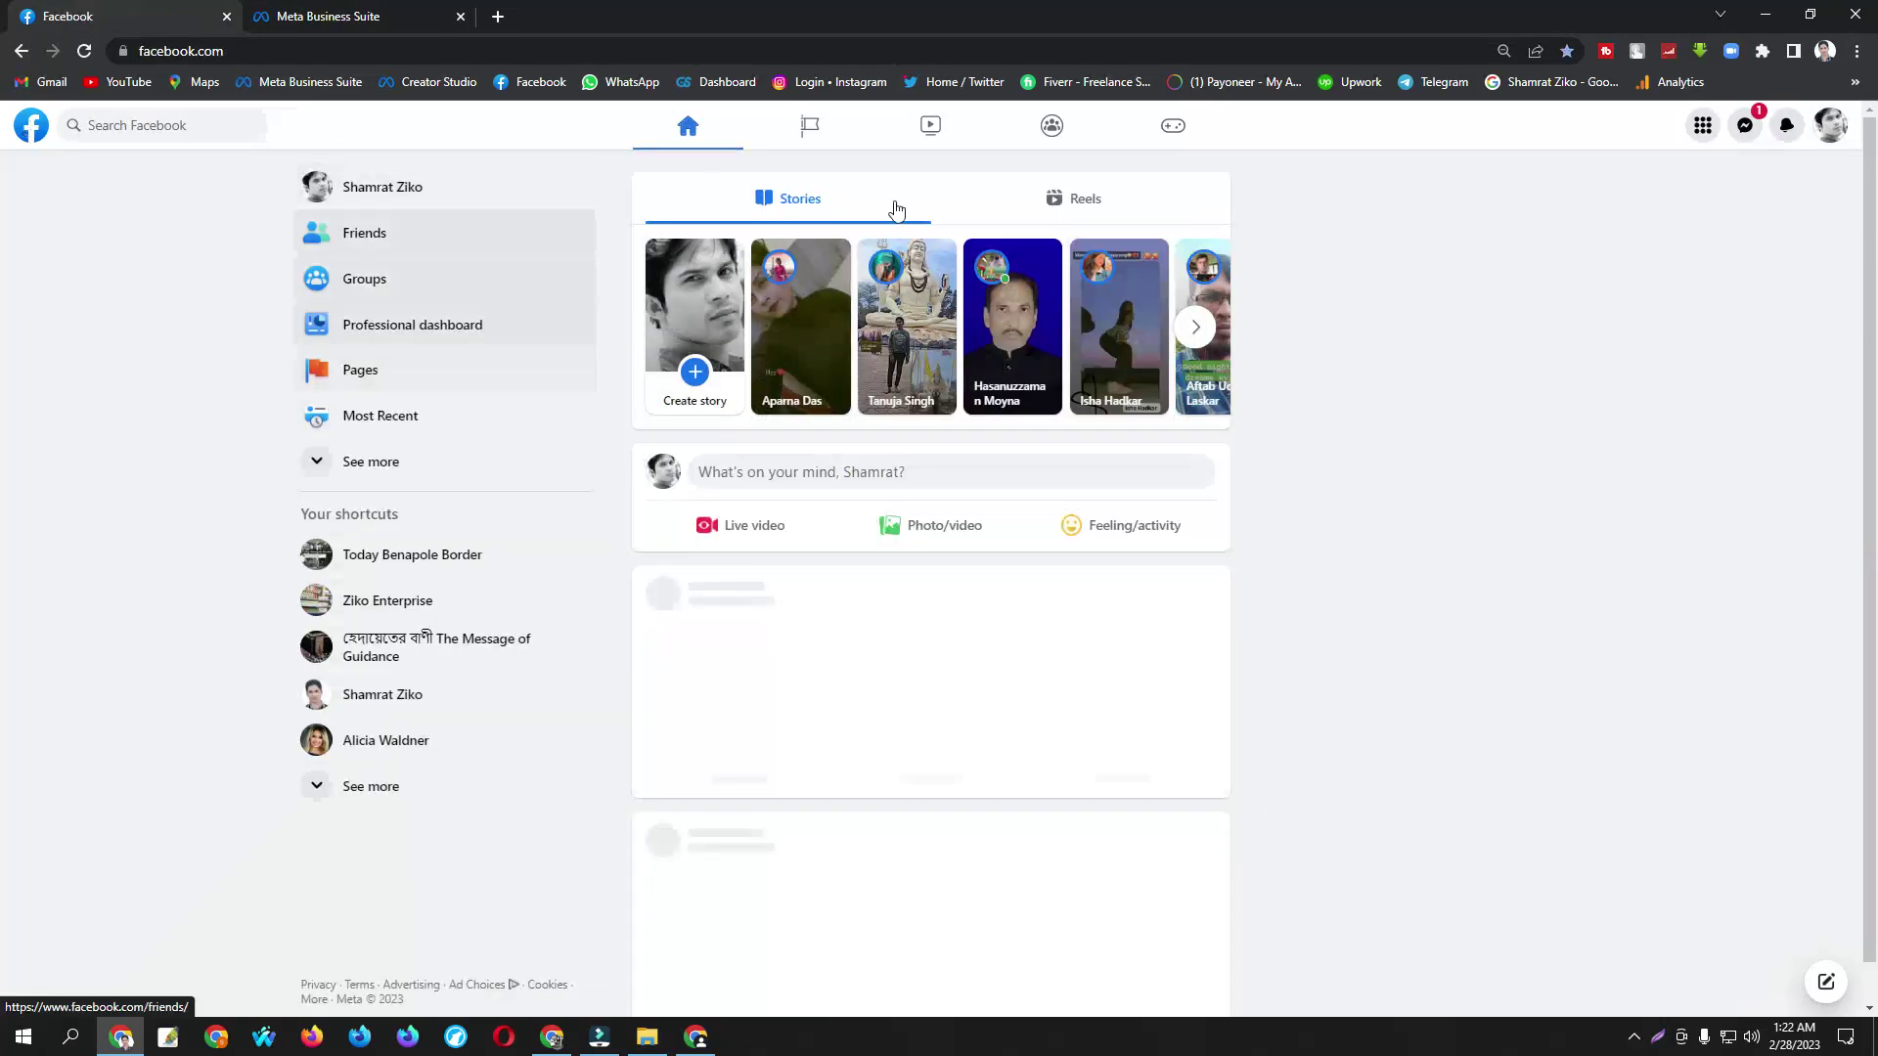
left_click(780, 773)
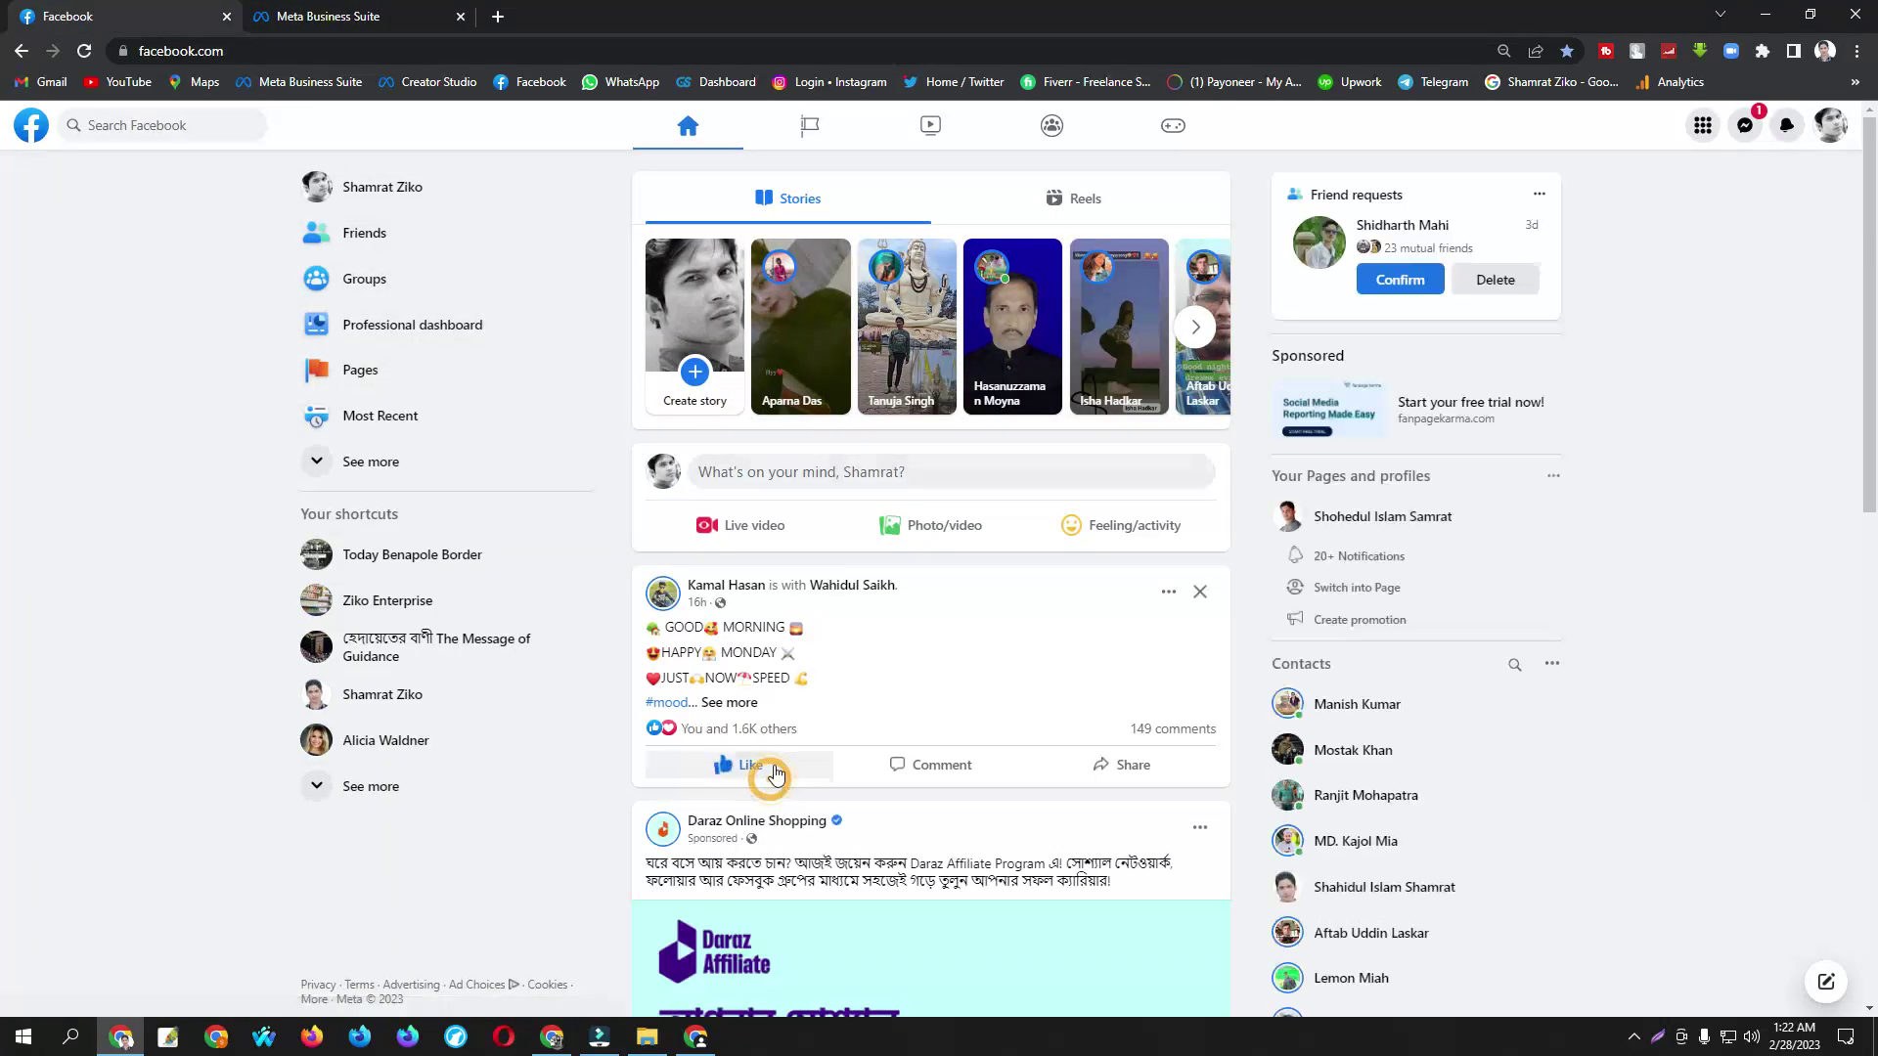
Step: Open the profile's settings and go through Account Settings to the Payouts page
left_click(1828, 125)
left_click(1726, 297)
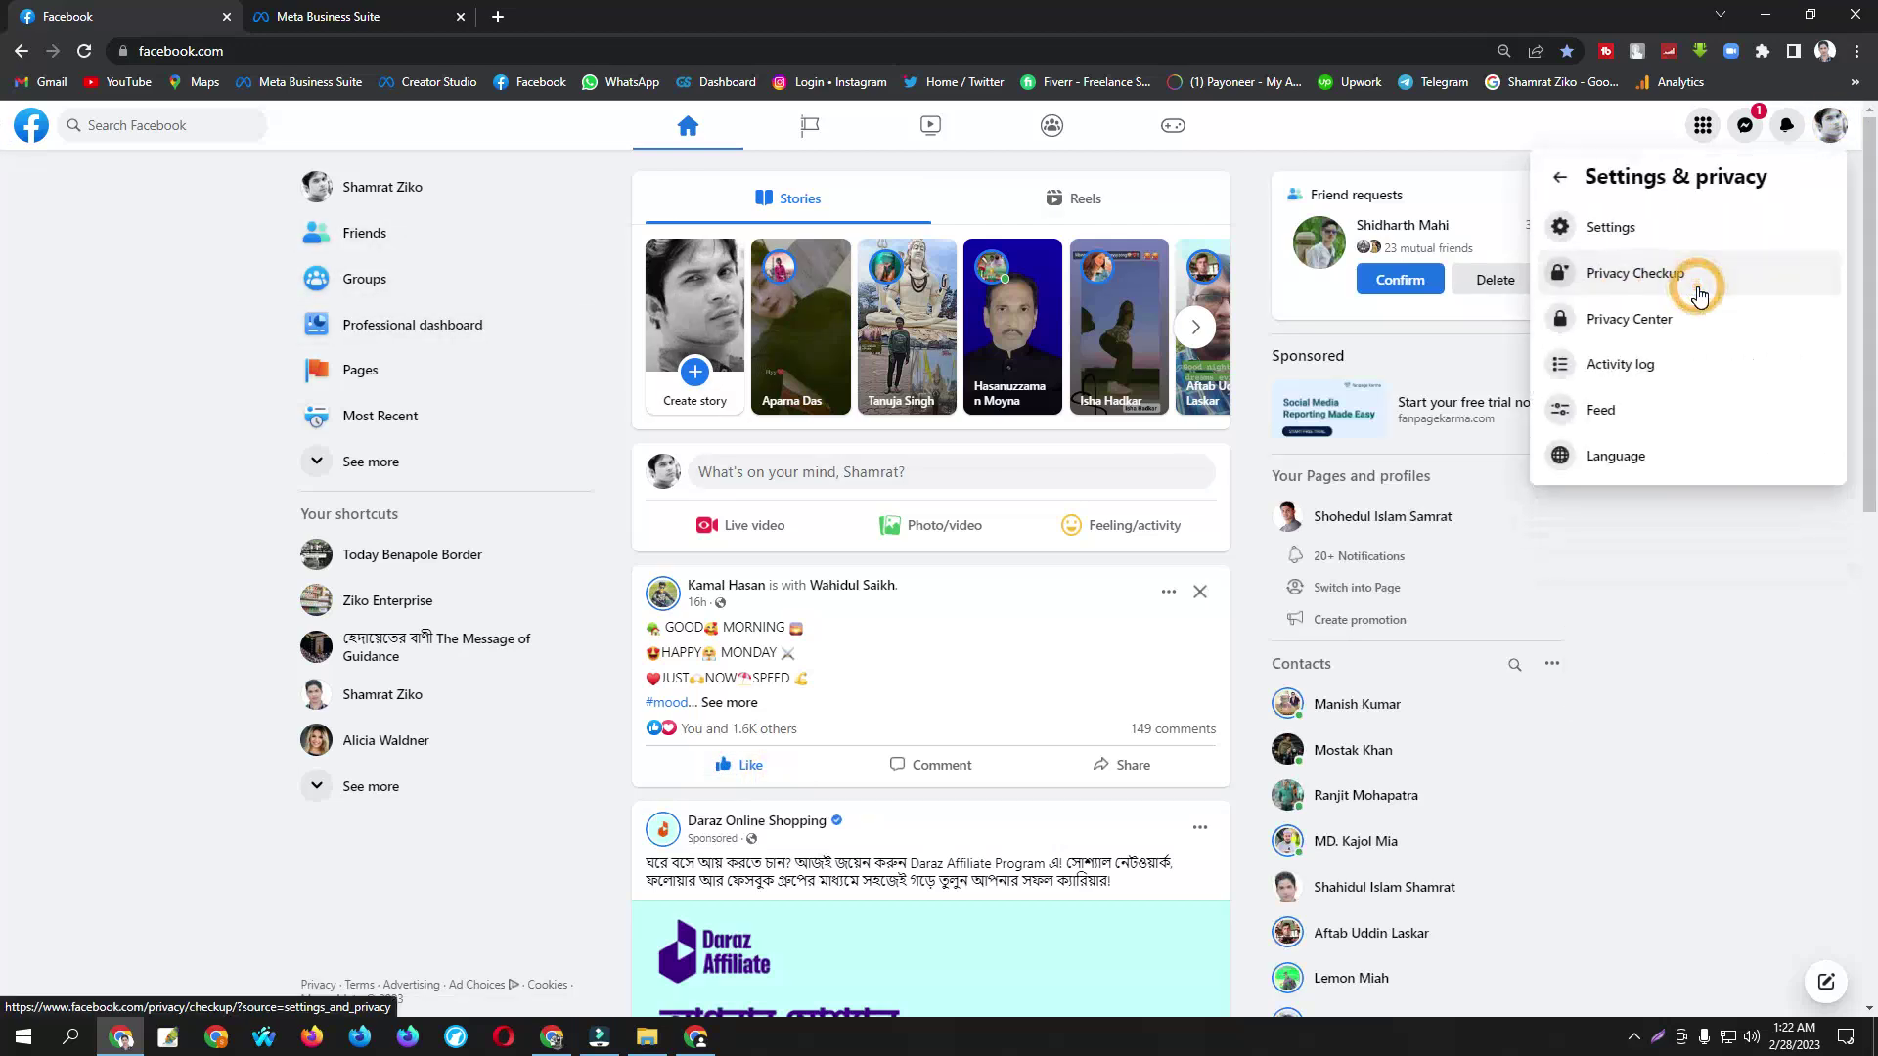
left_click(1667, 245)
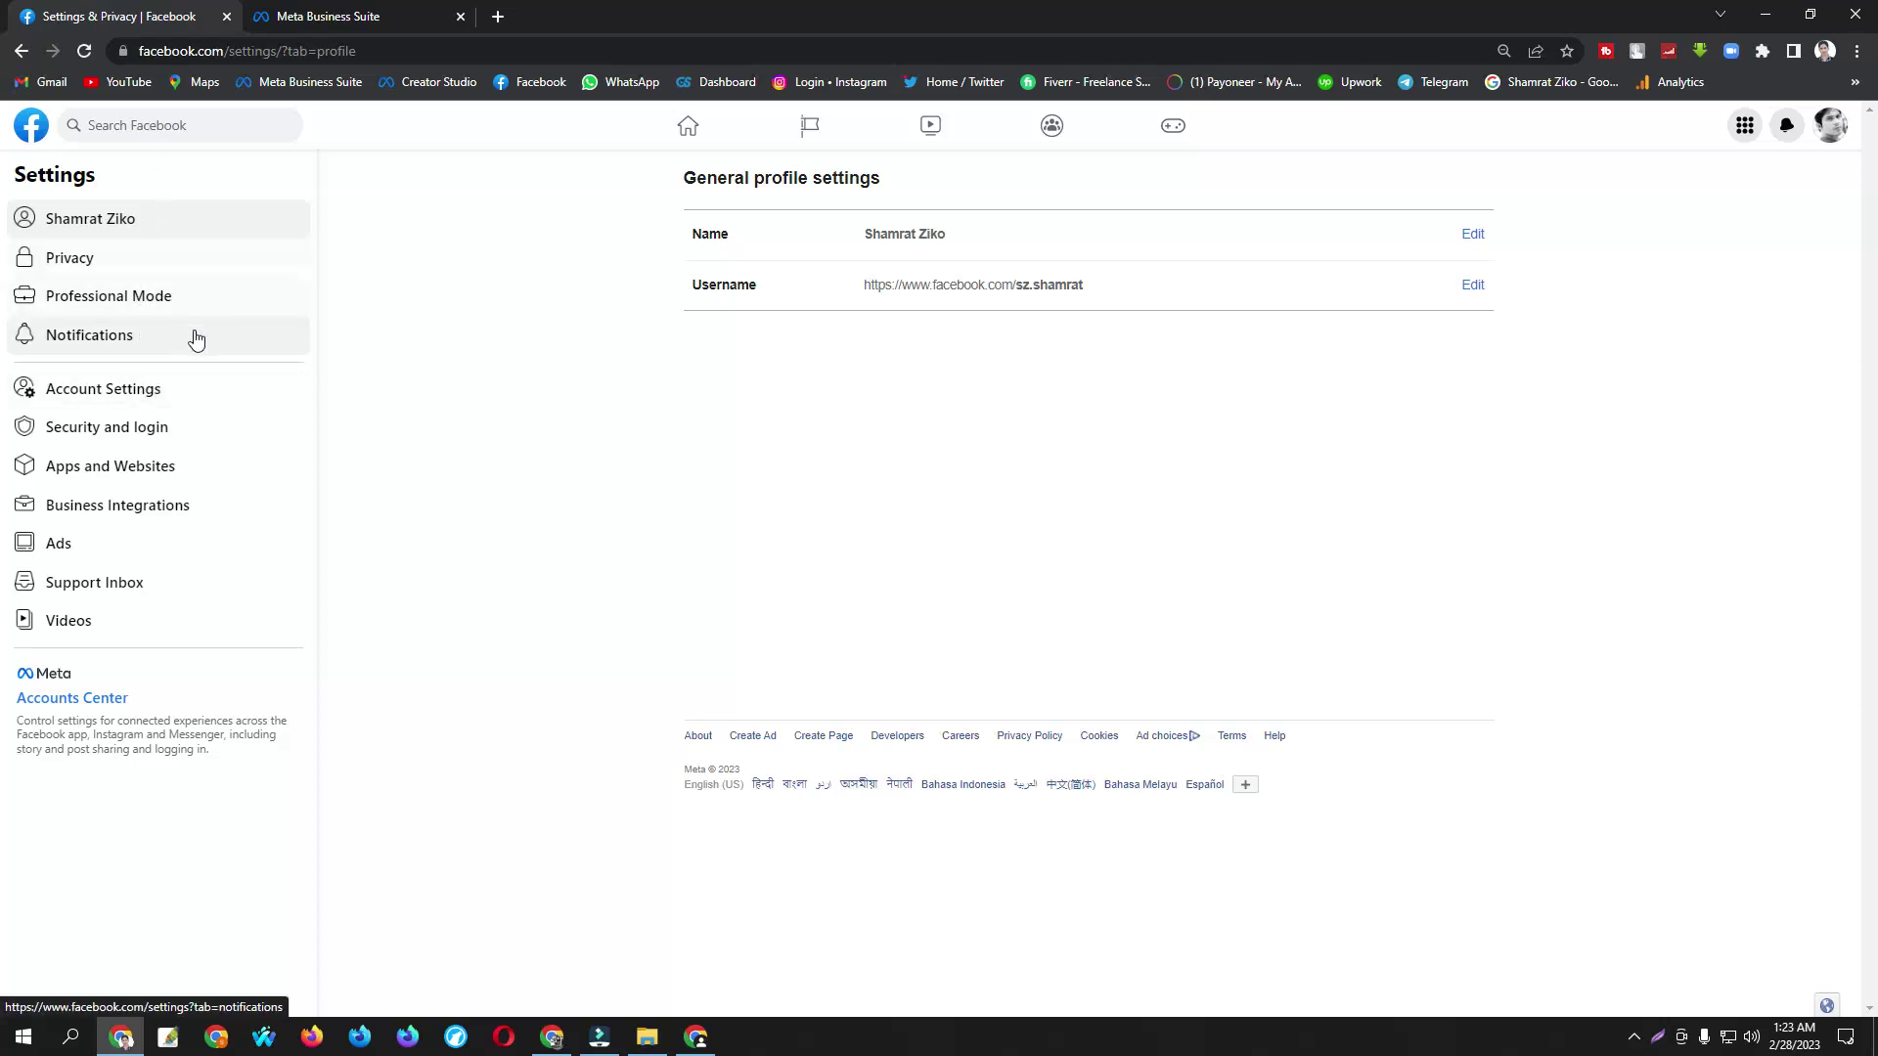
left_click(163, 403)
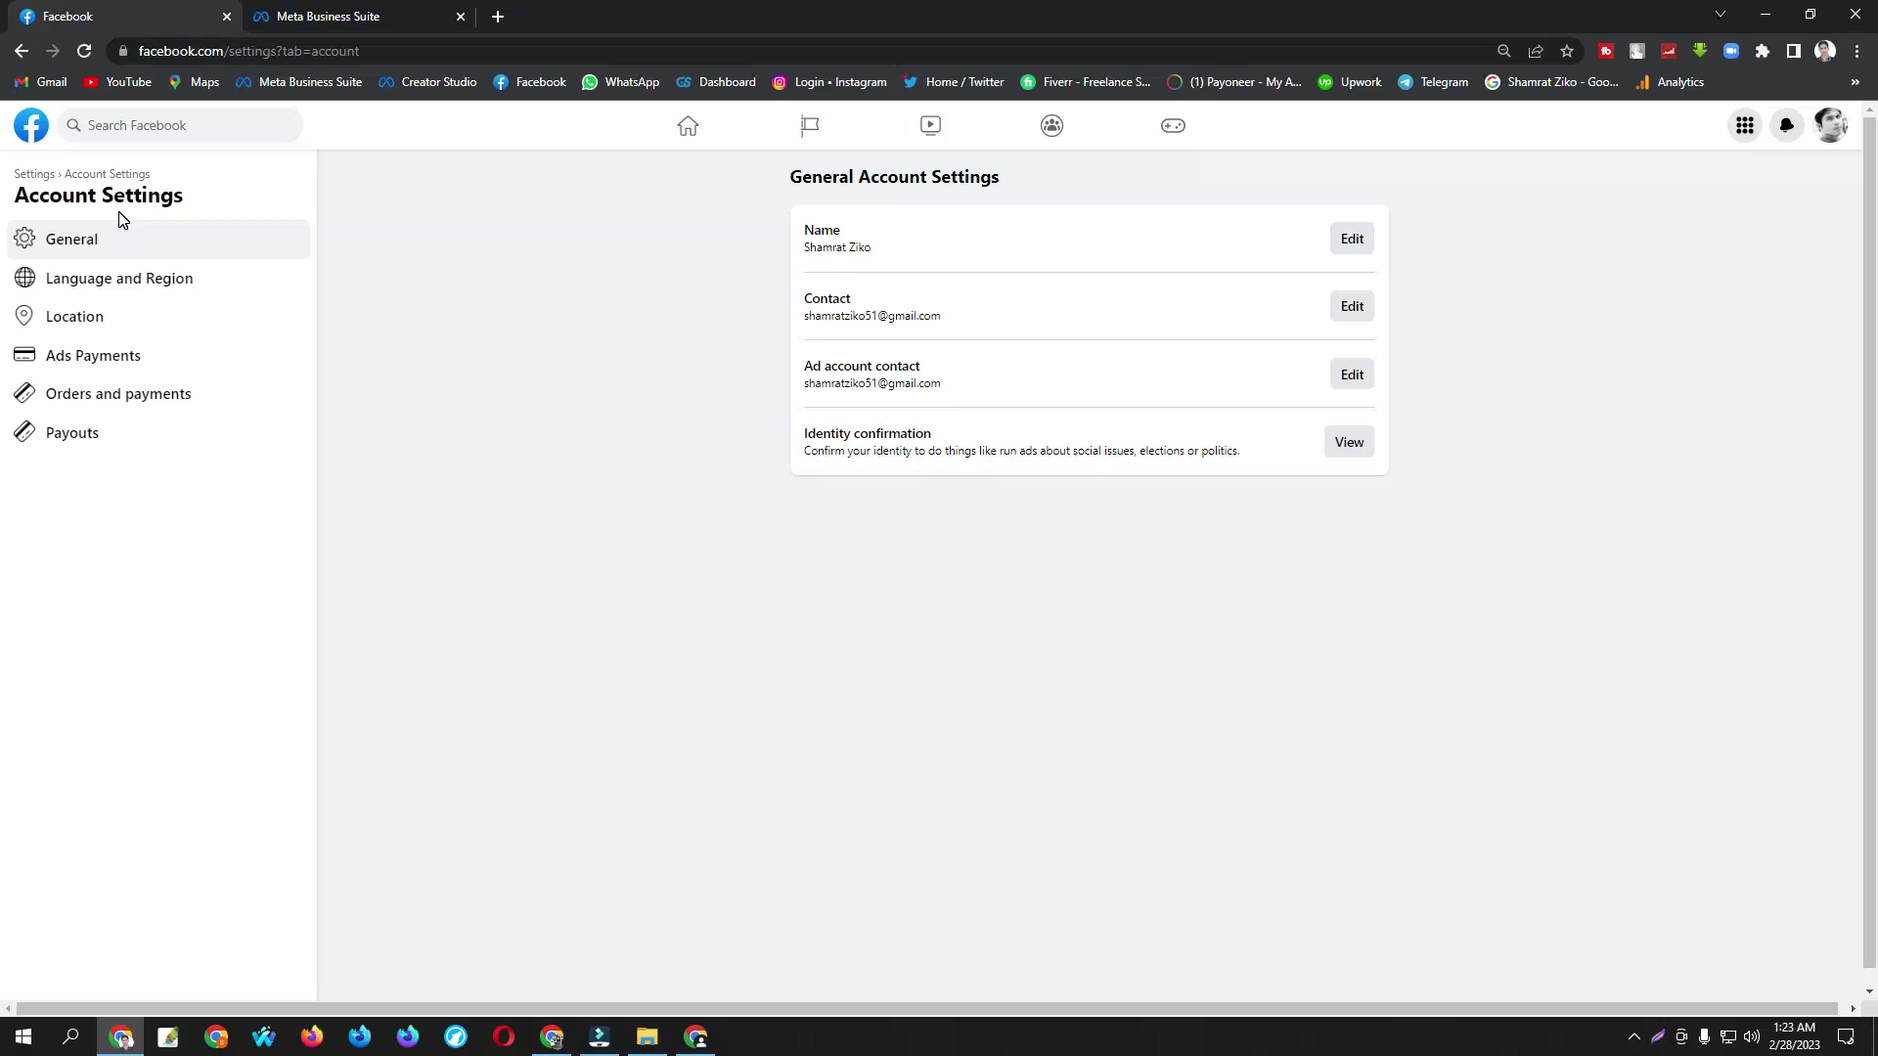
left_click(153, 445)
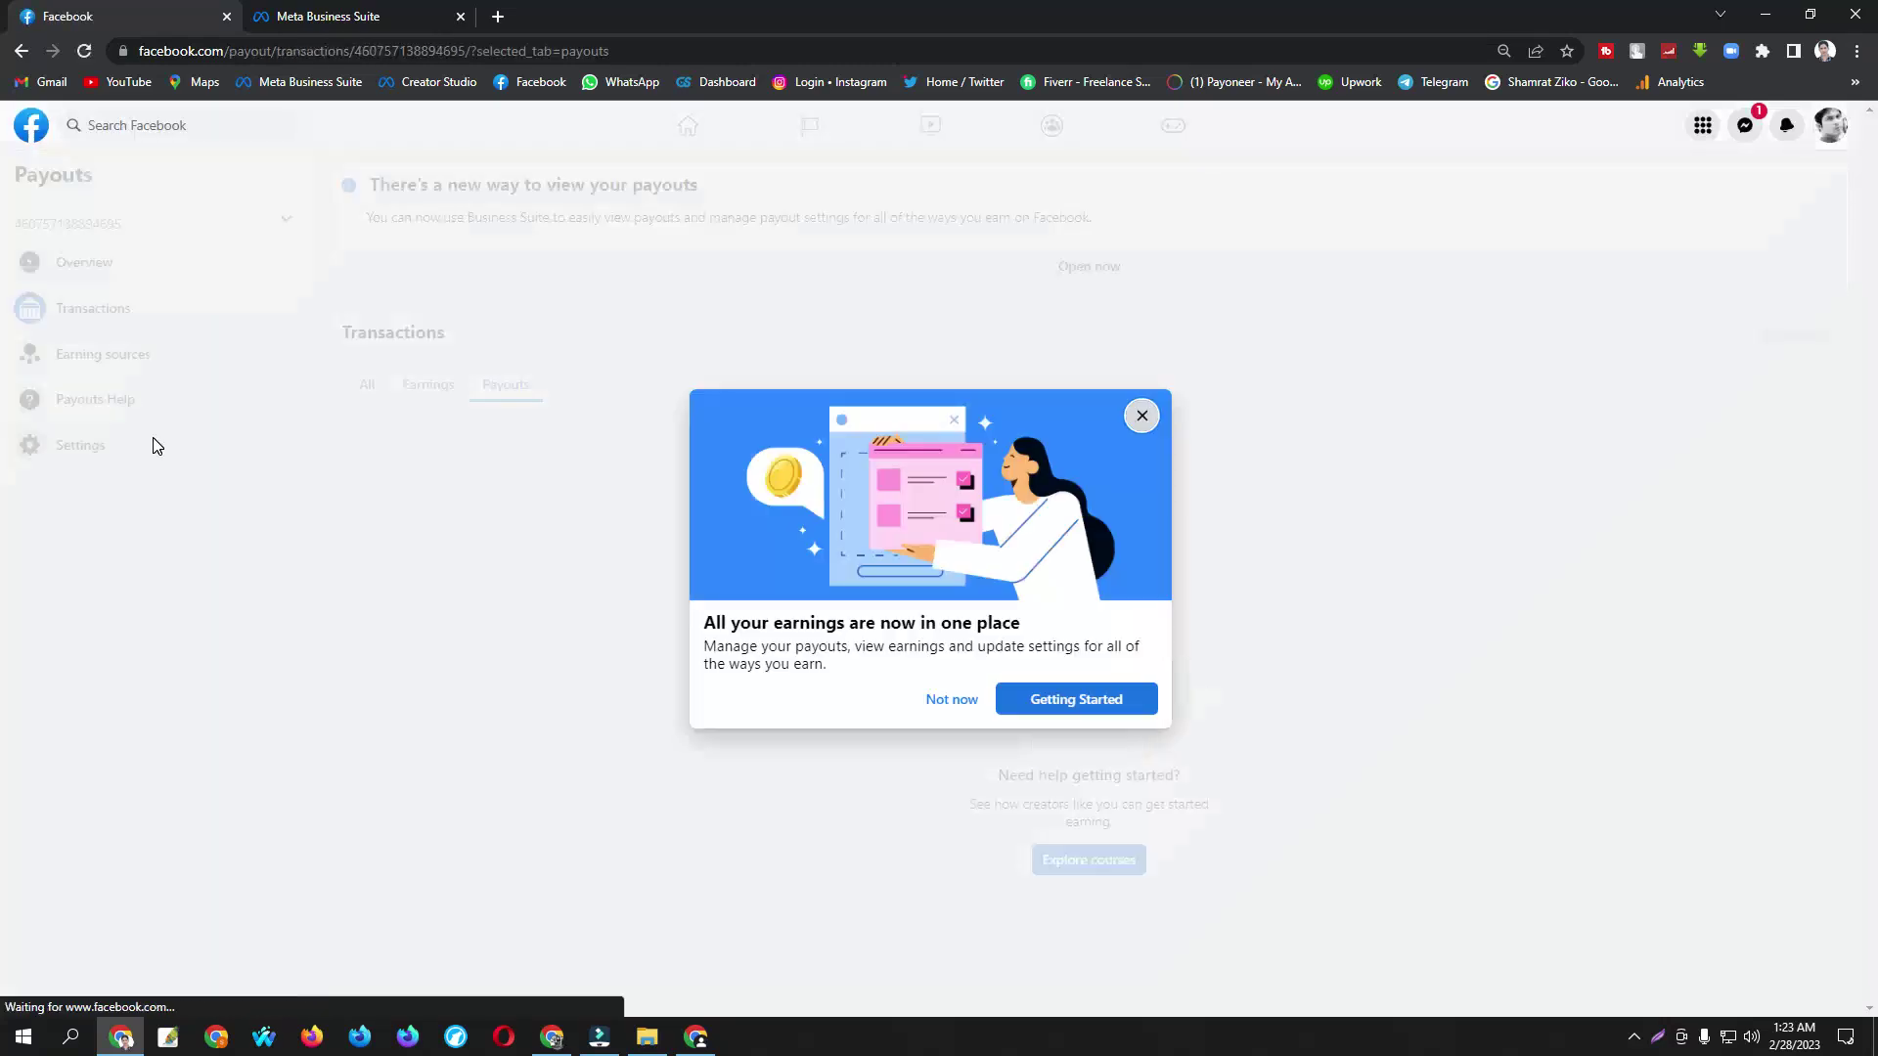
Step: Go through the Getting Started tour of the Payouts page to its end
left_click(1057, 700)
left_click(308, 409)
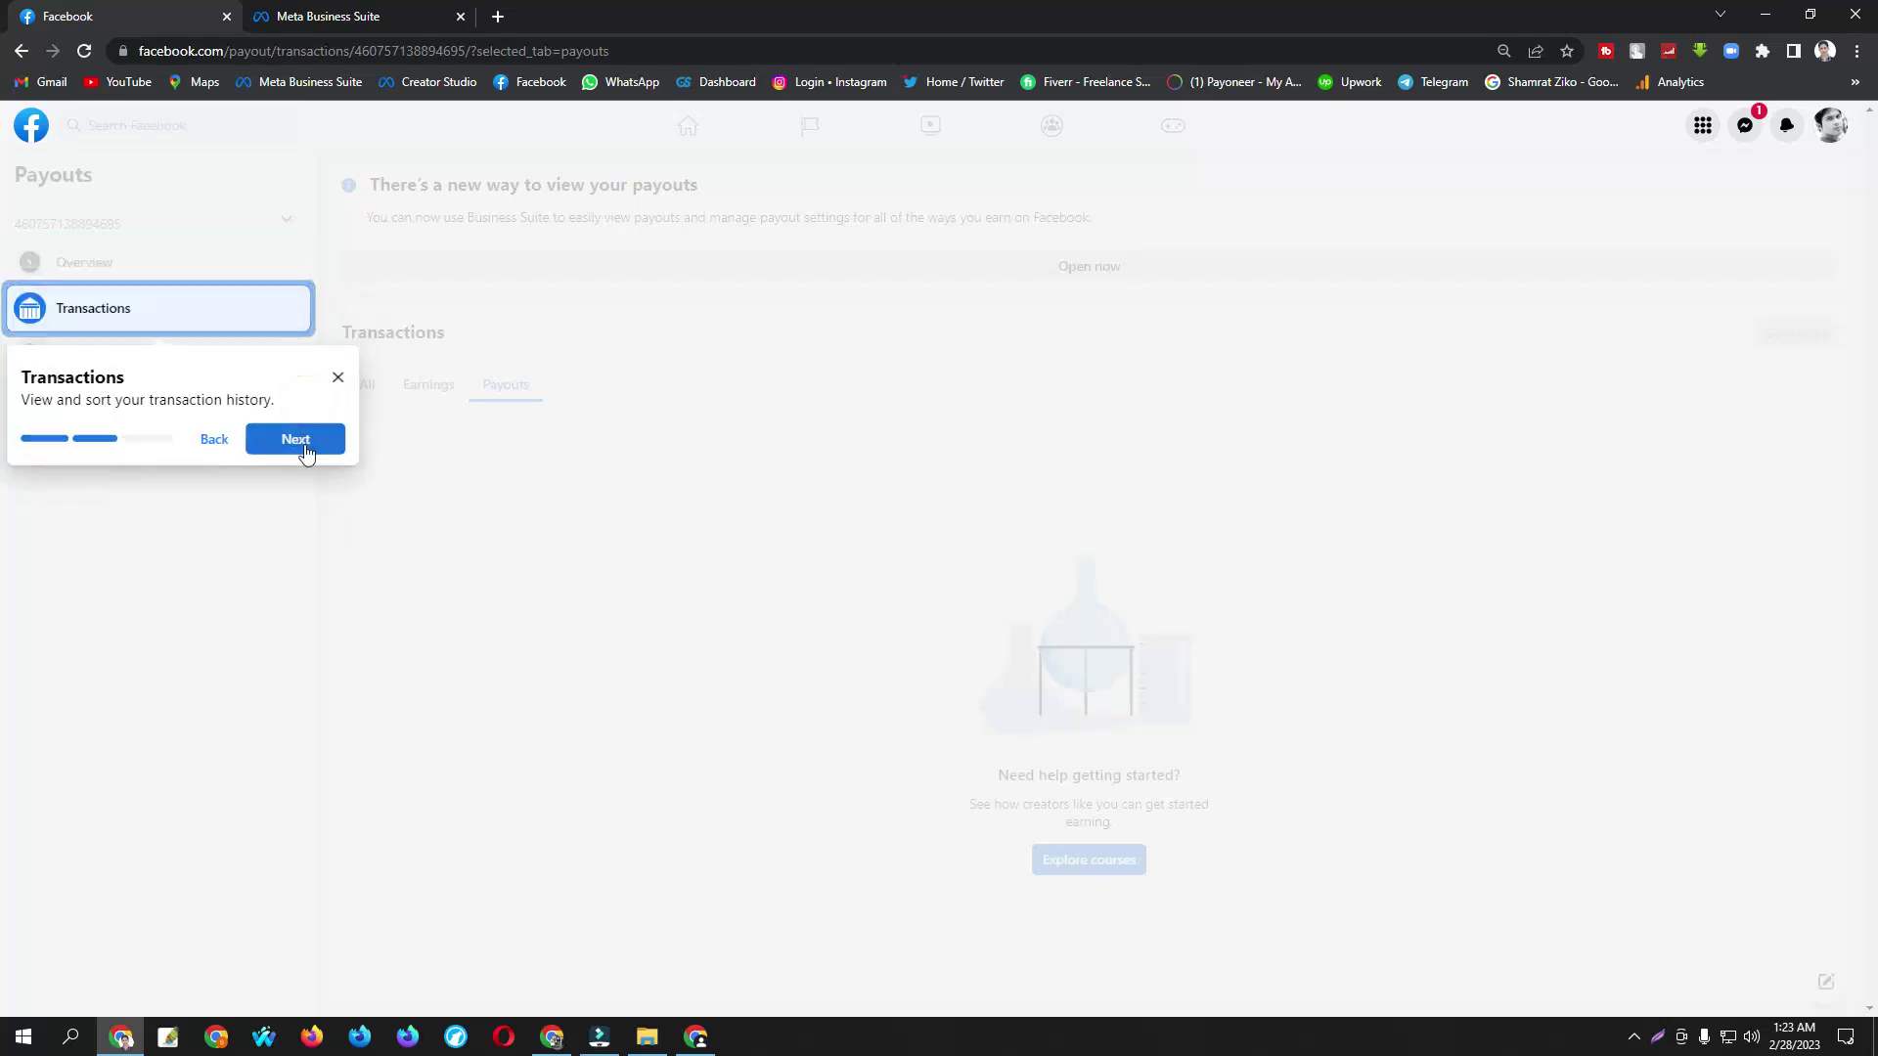
left_click(301, 440)
left_click(298, 608)
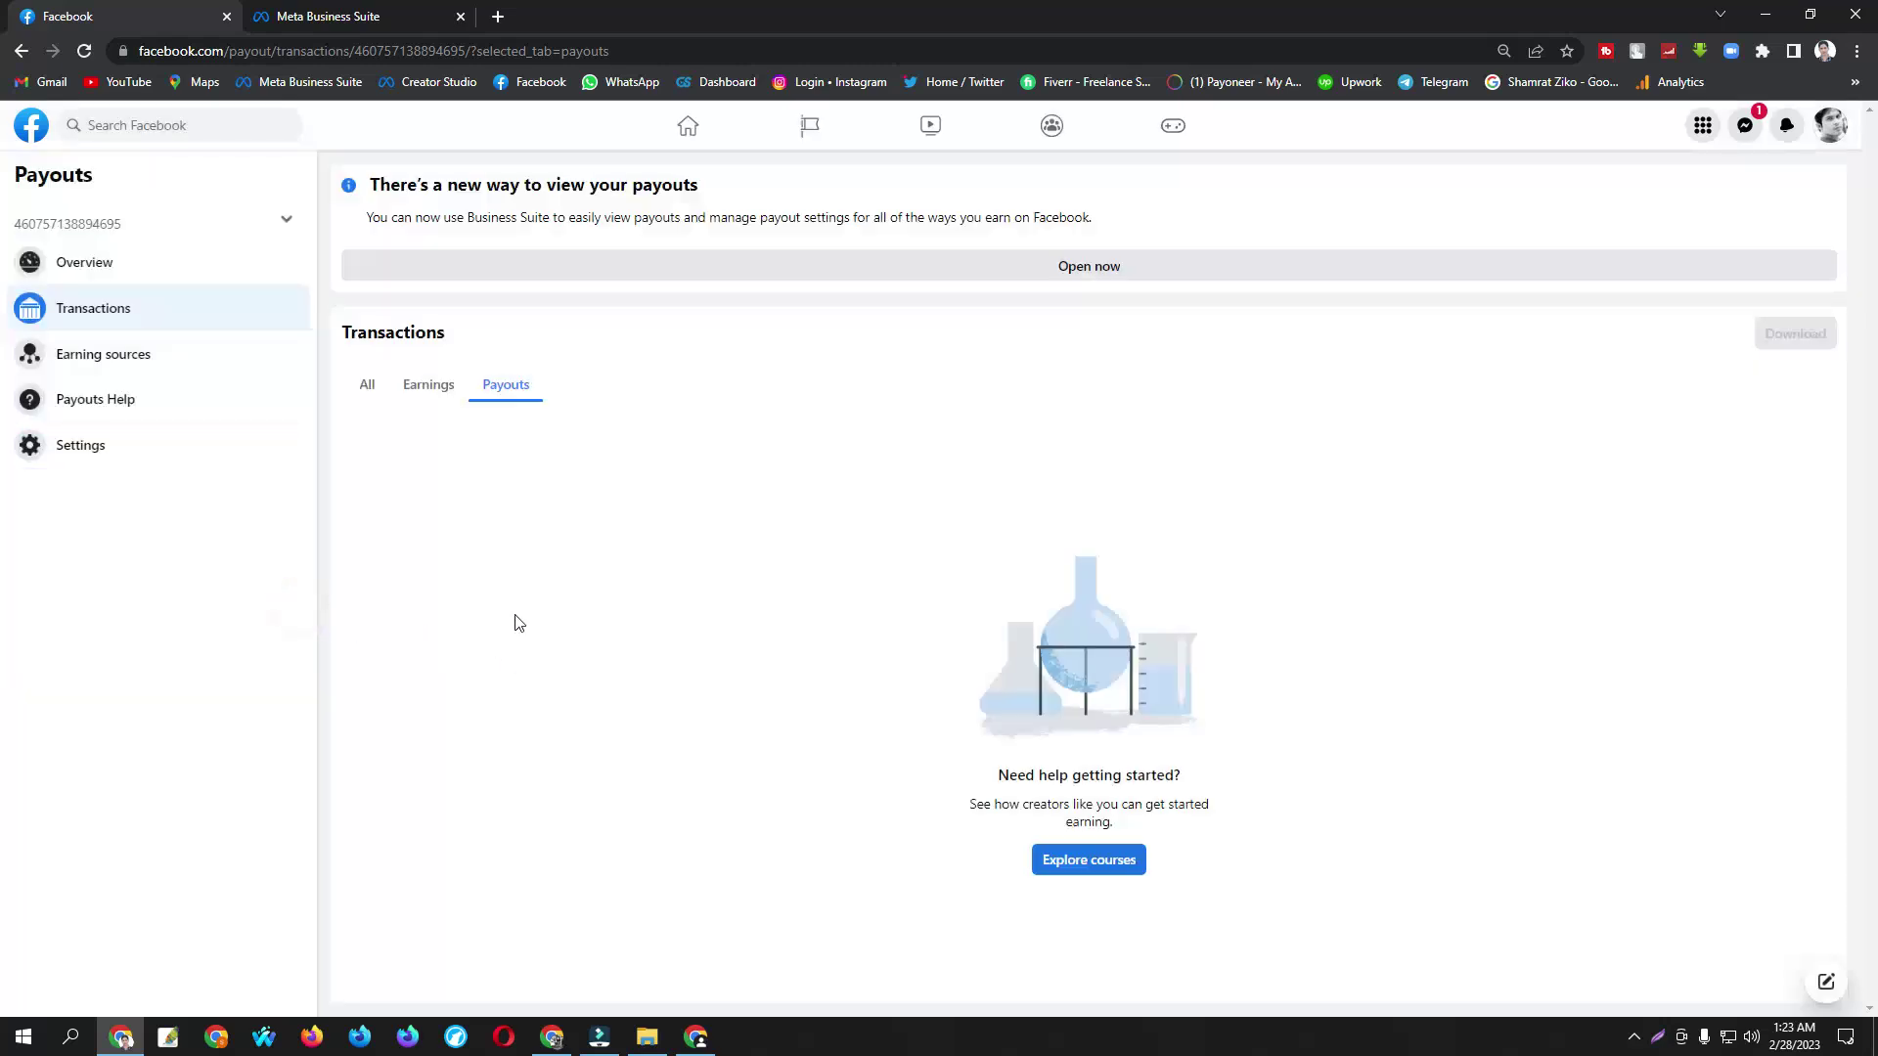
Step: Review the list of payout accounts and switch to the sixth account in it
left_click(291, 224)
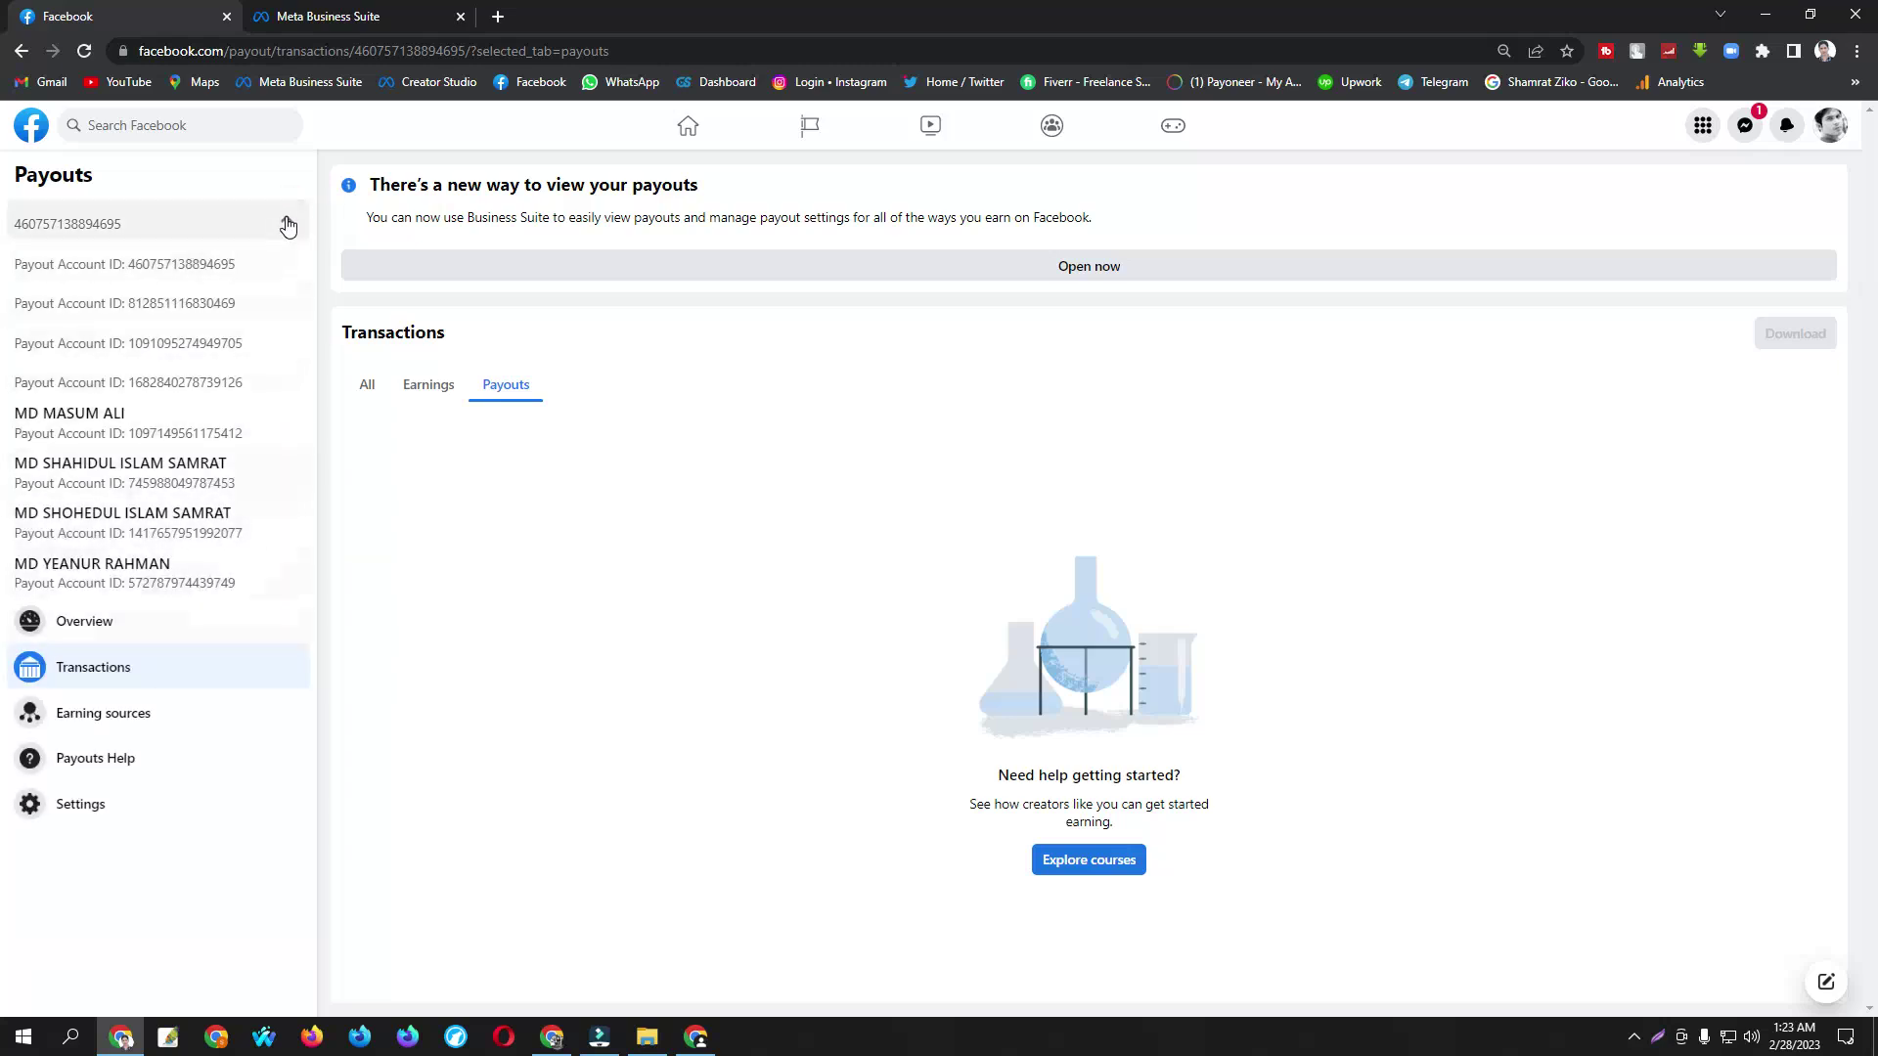
left_click(288, 224)
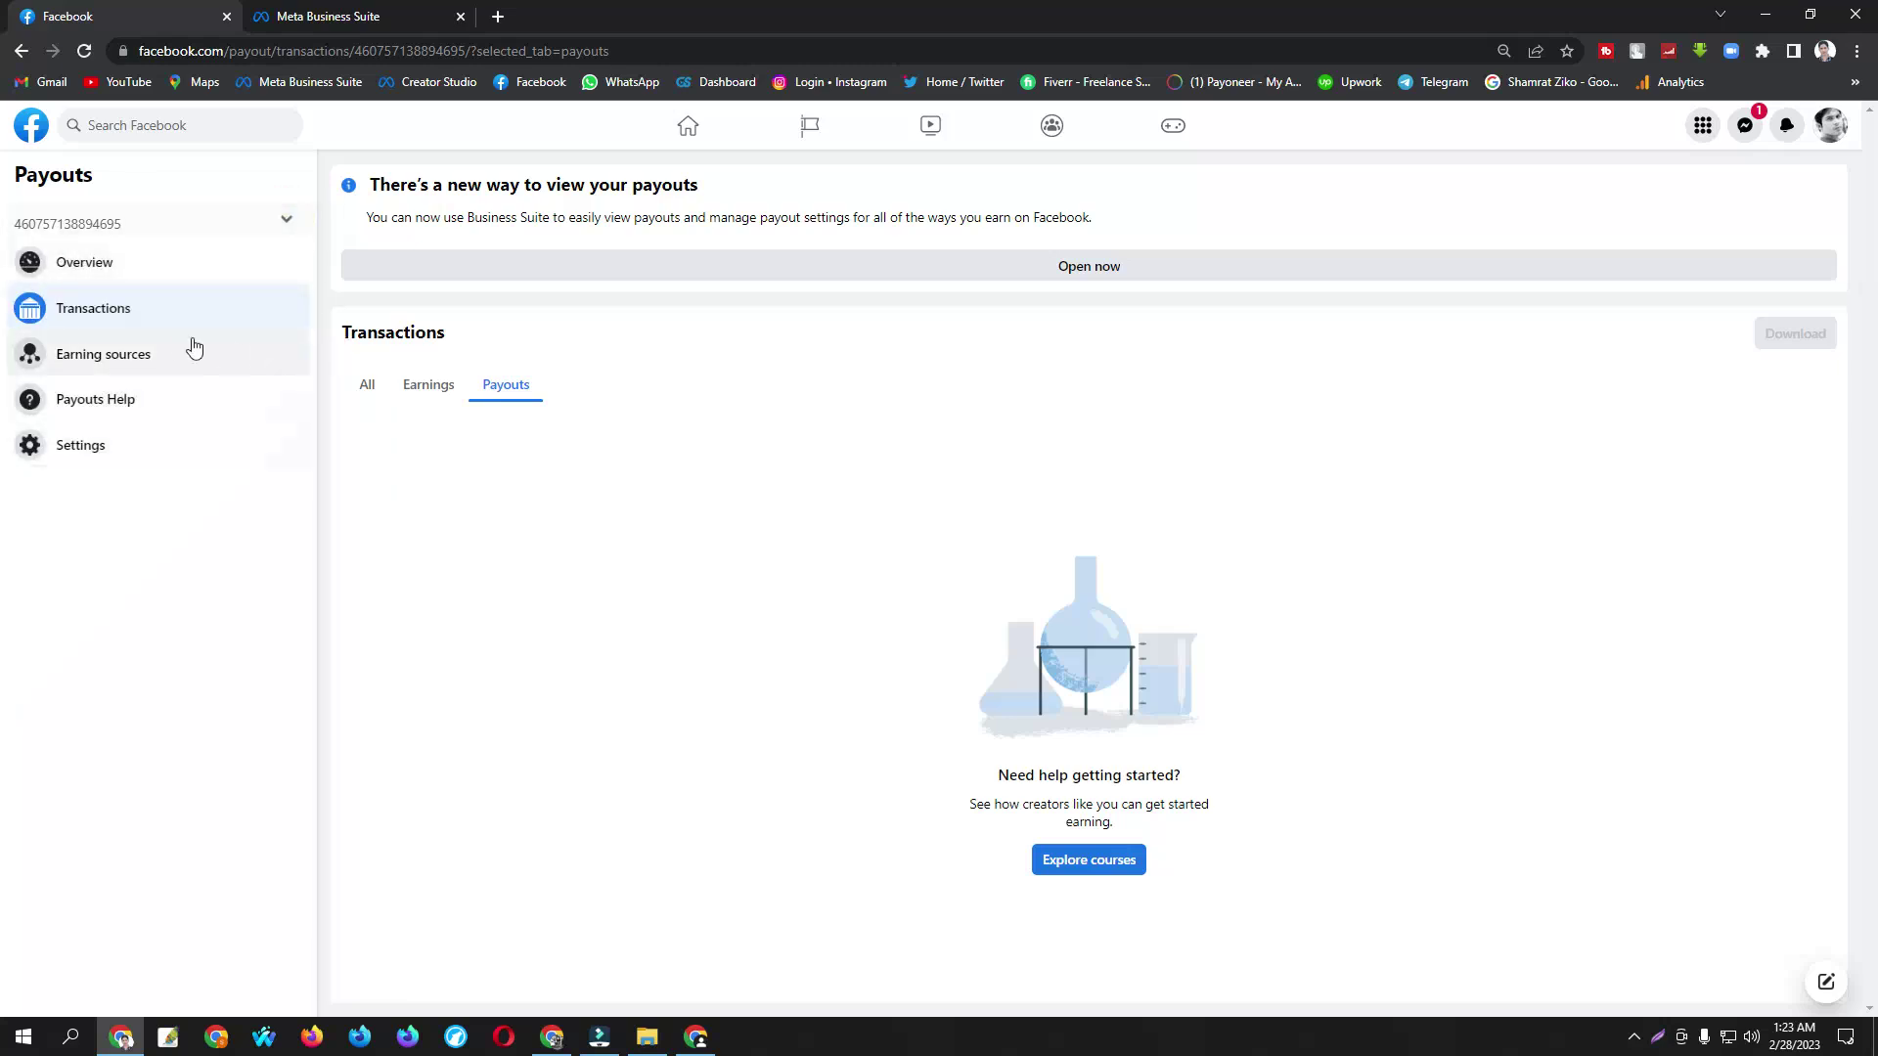
left_click(282, 220)
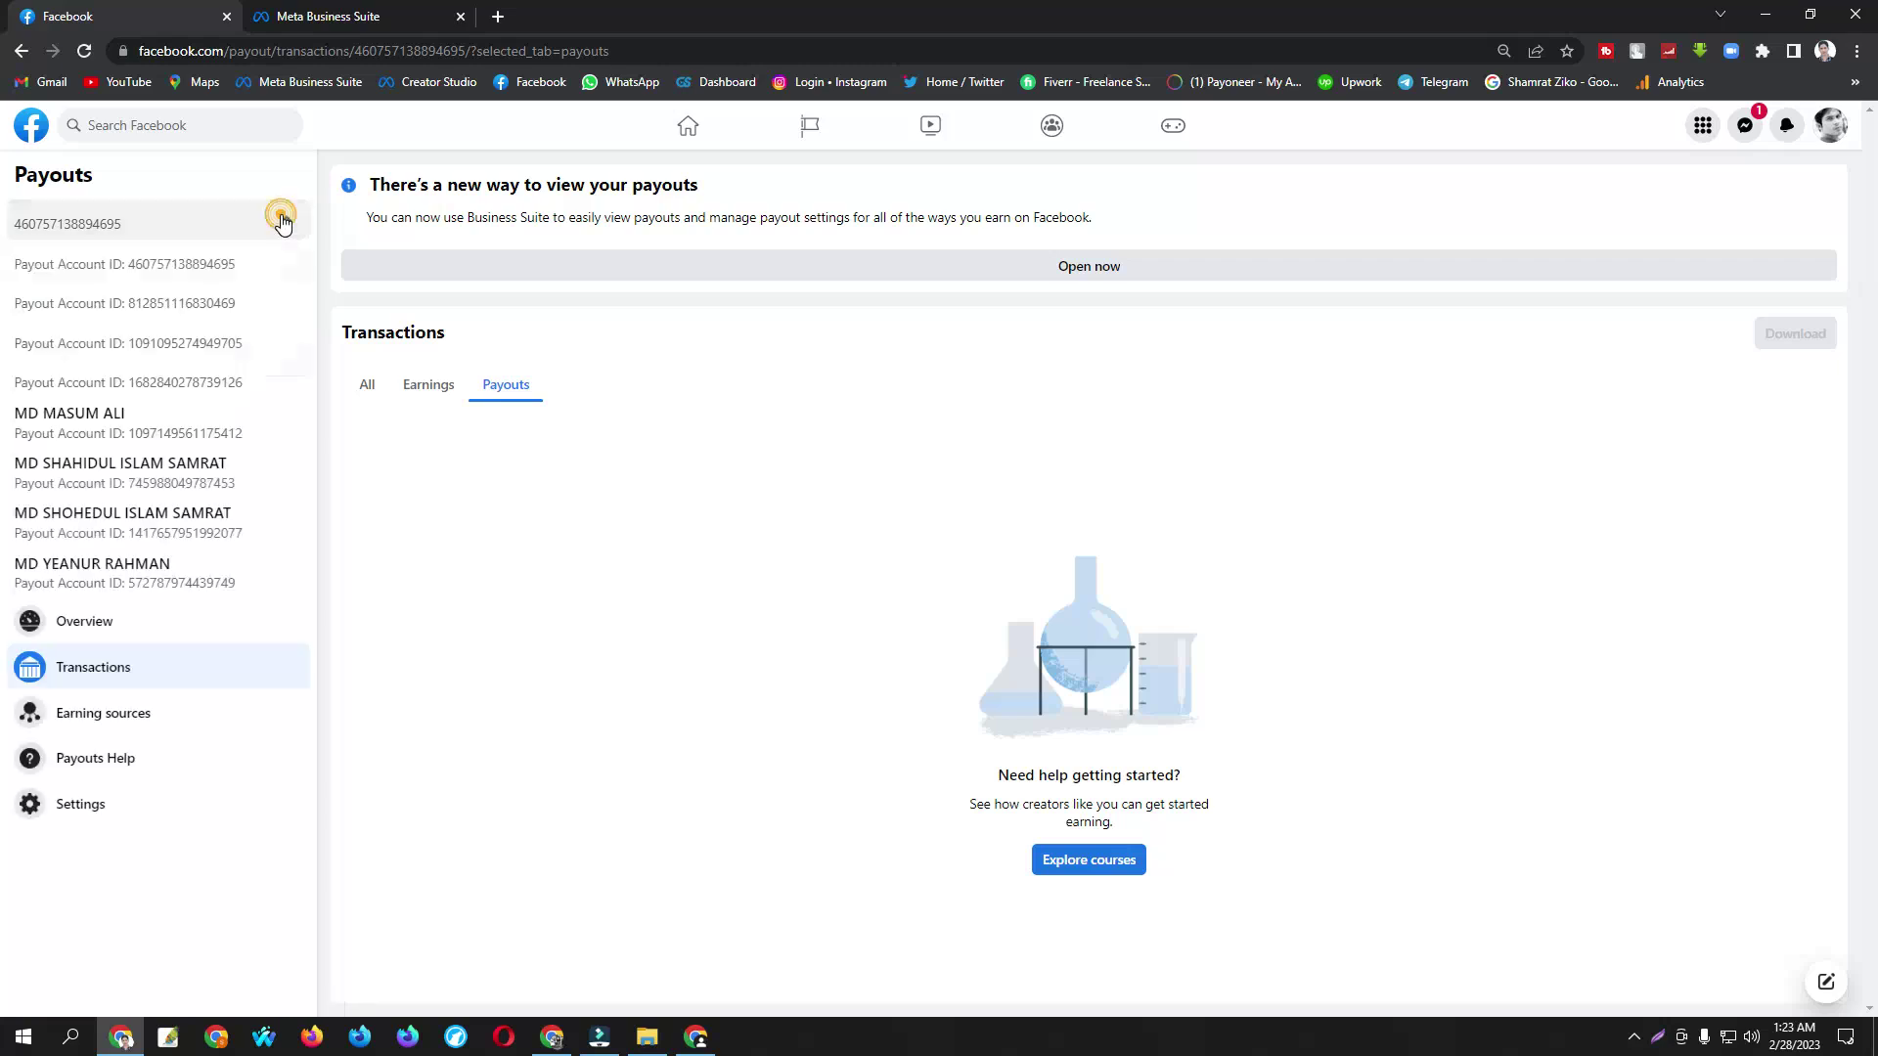
left_click(260, 467)
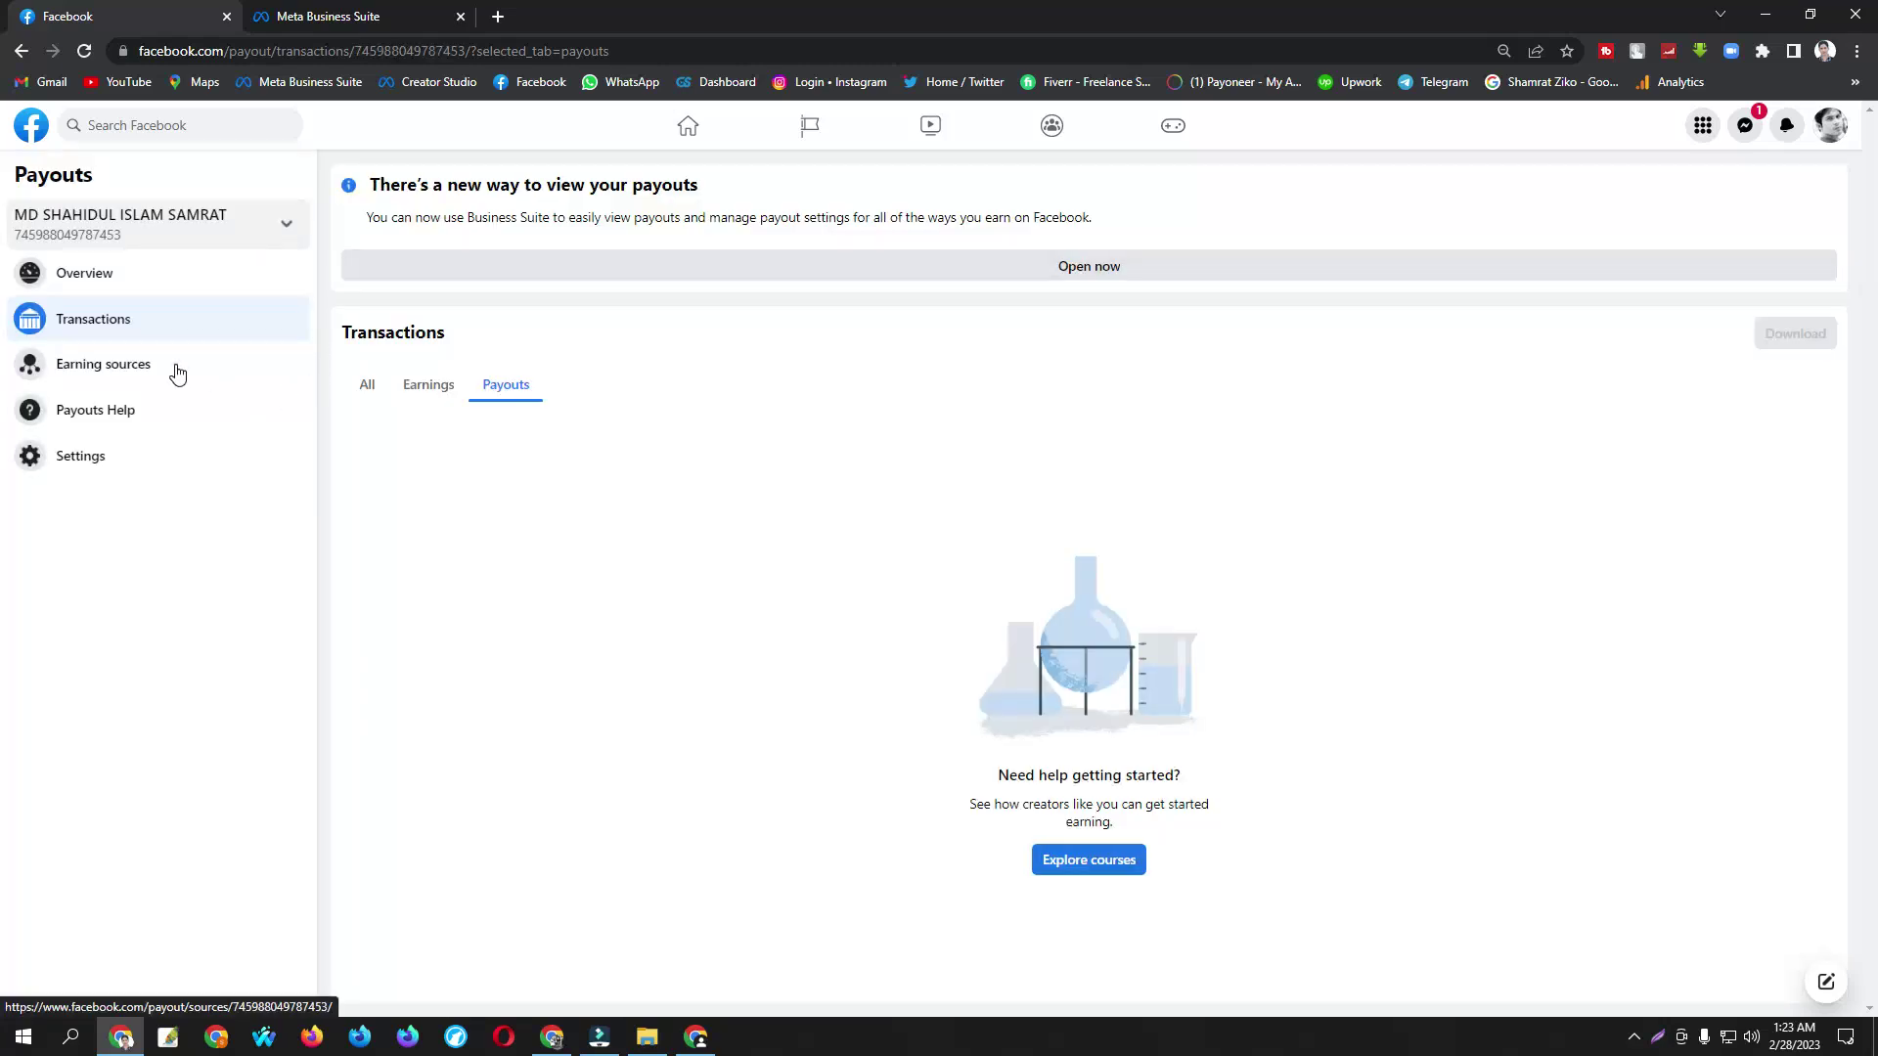
Step: View the selected payout account's Earning sources and the Earnings list of its Transactions
left_click(177, 373)
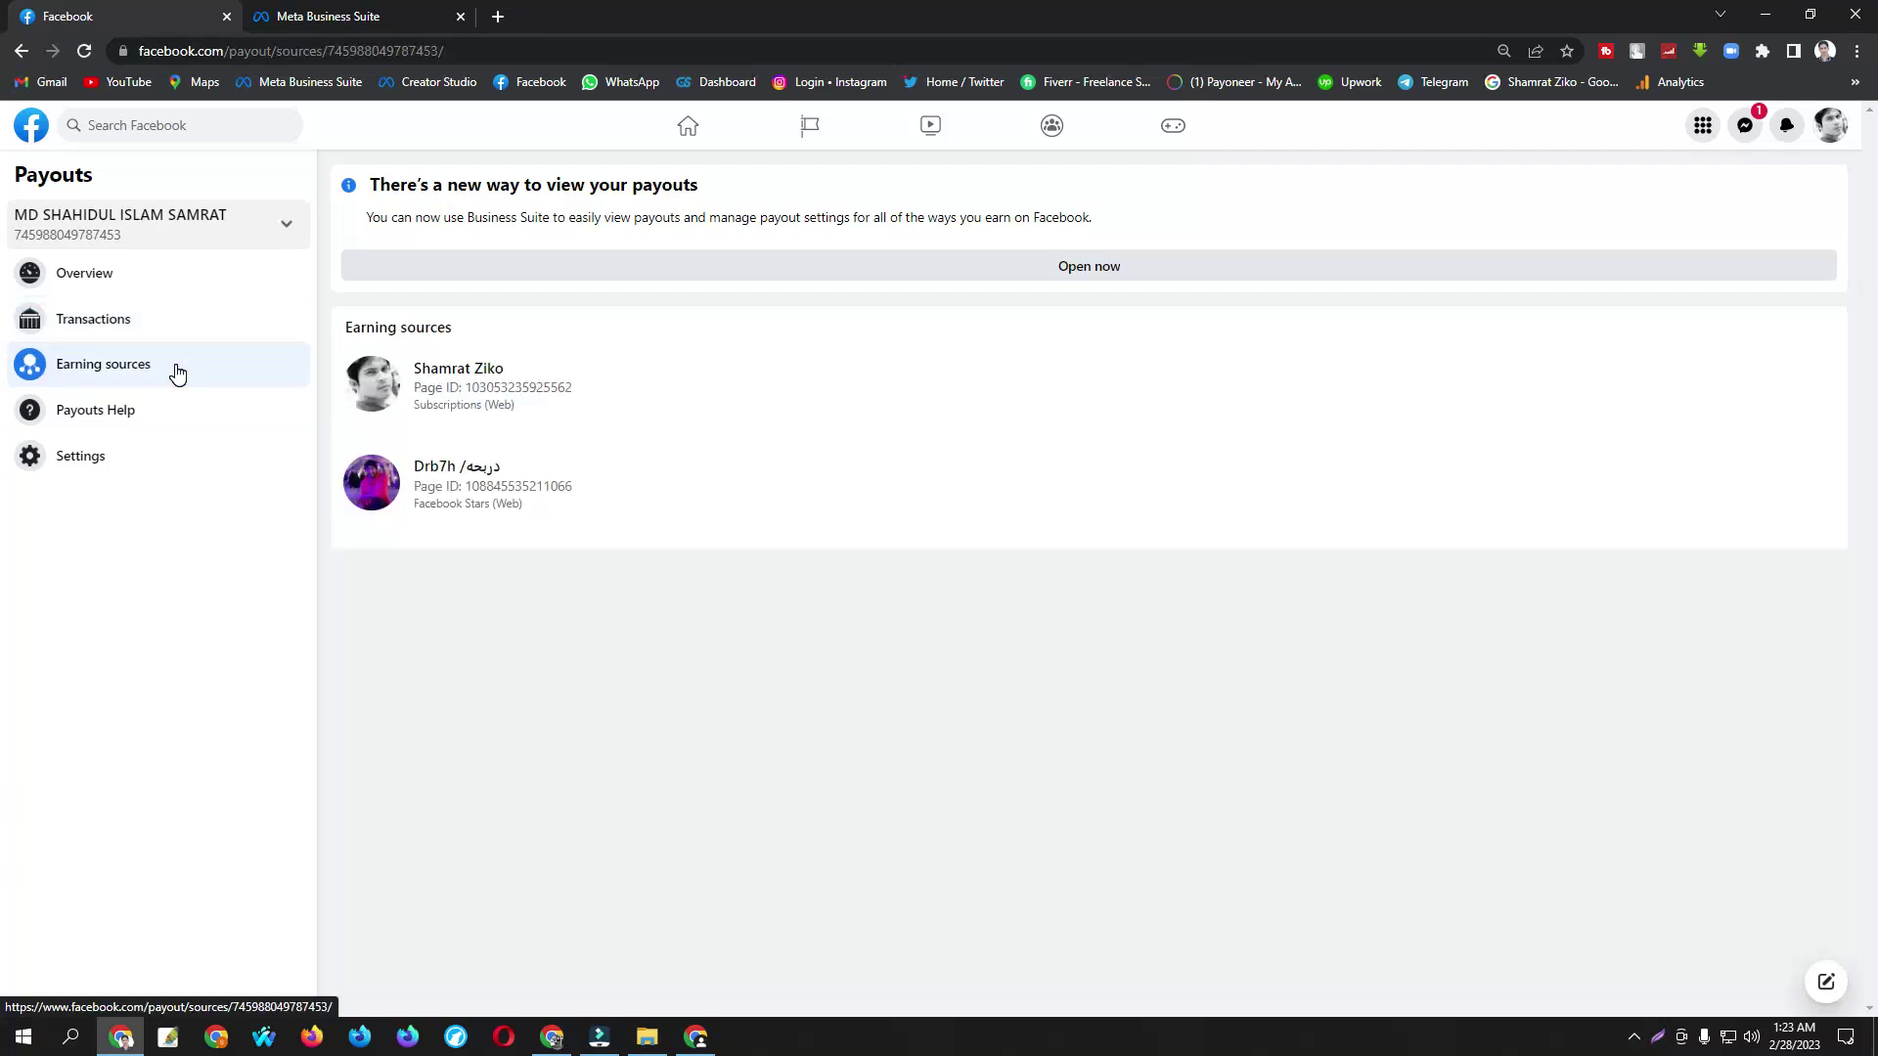
left_click(159, 319)
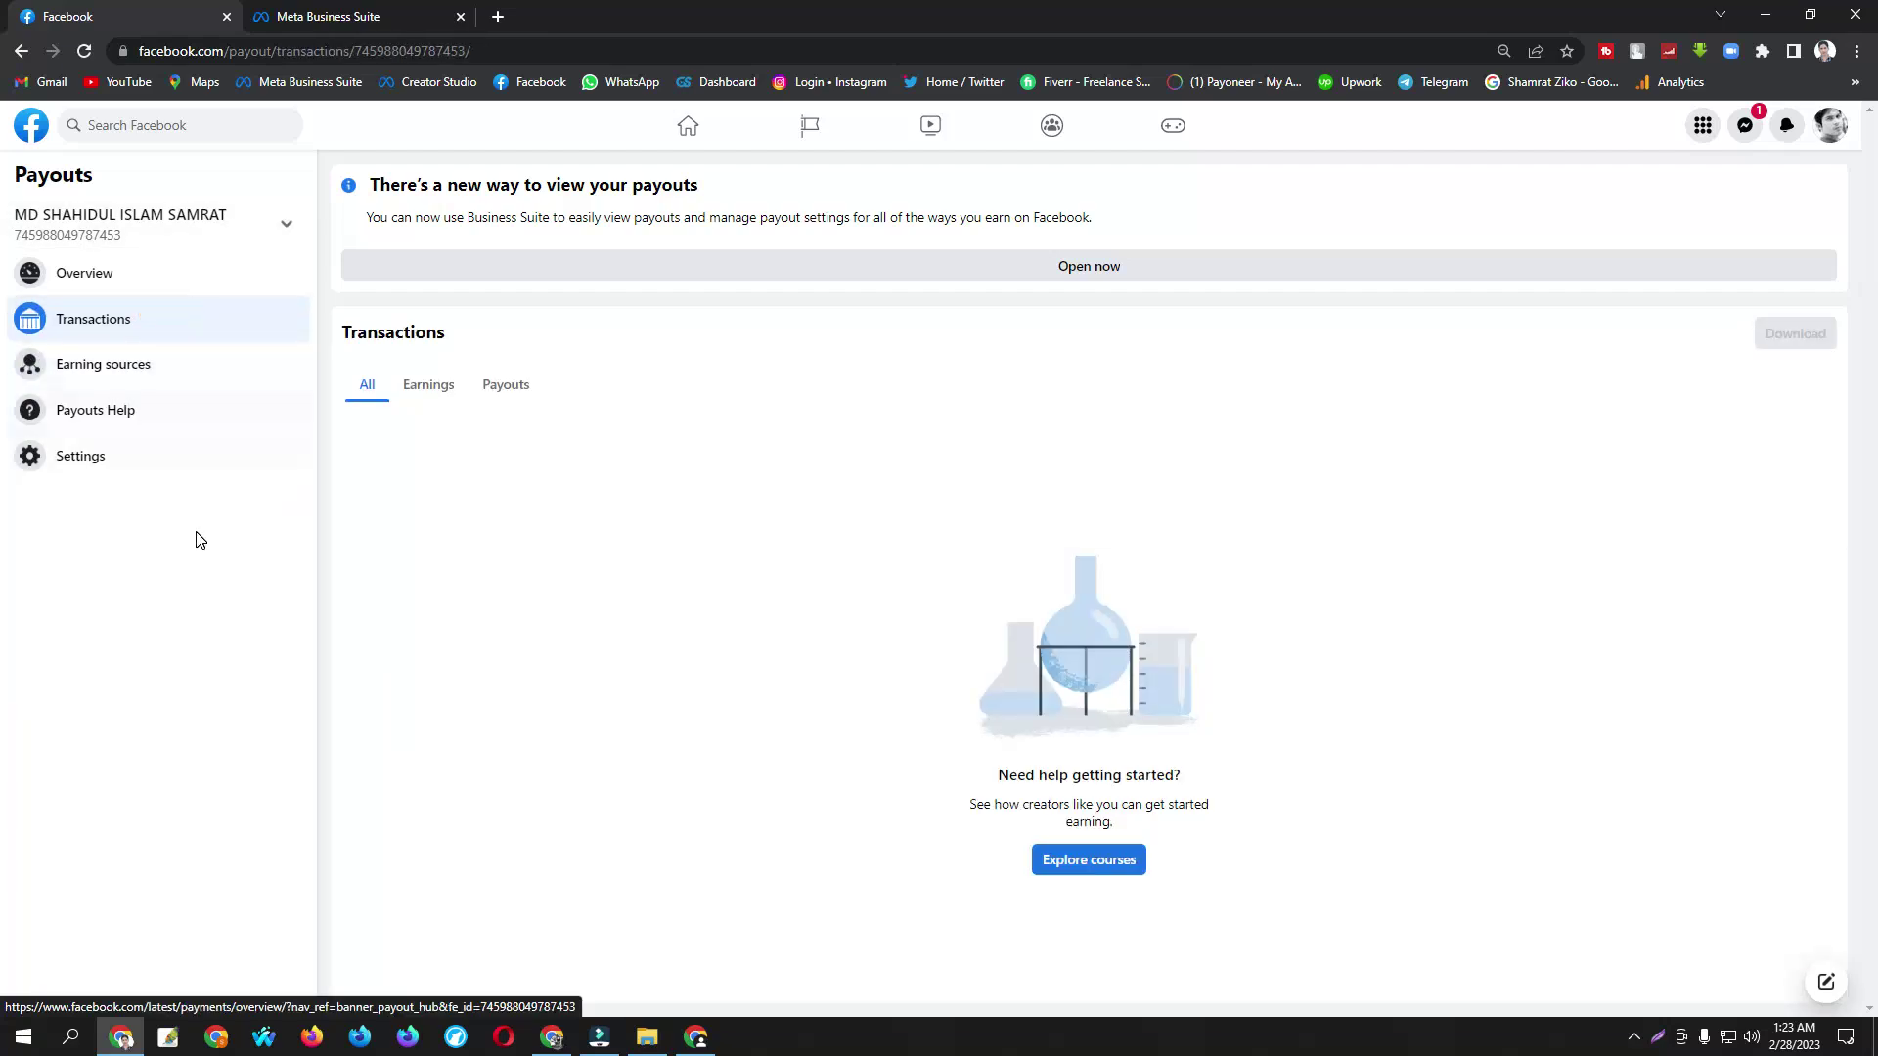
left_click(436, 392)
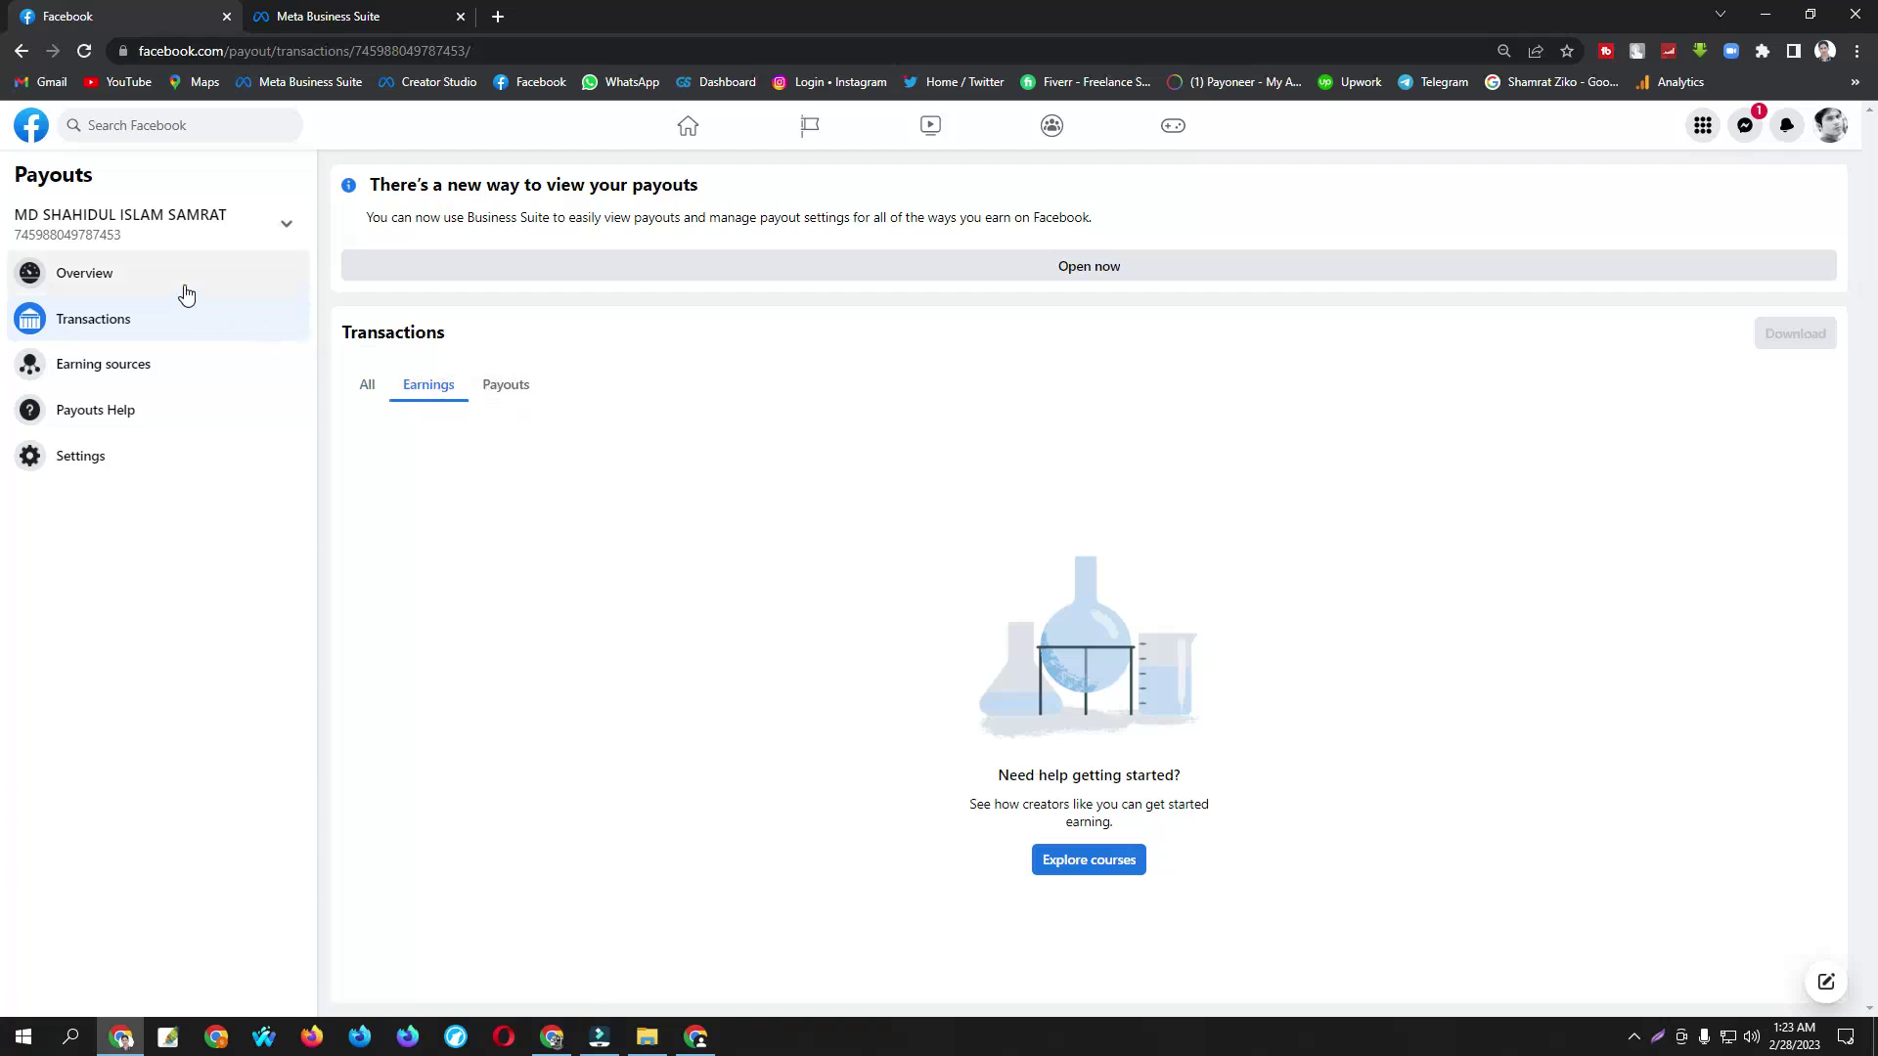
Step: Open the payout account's Settings and review its payout method, account info, account owner and admins
left_click(214, 457)
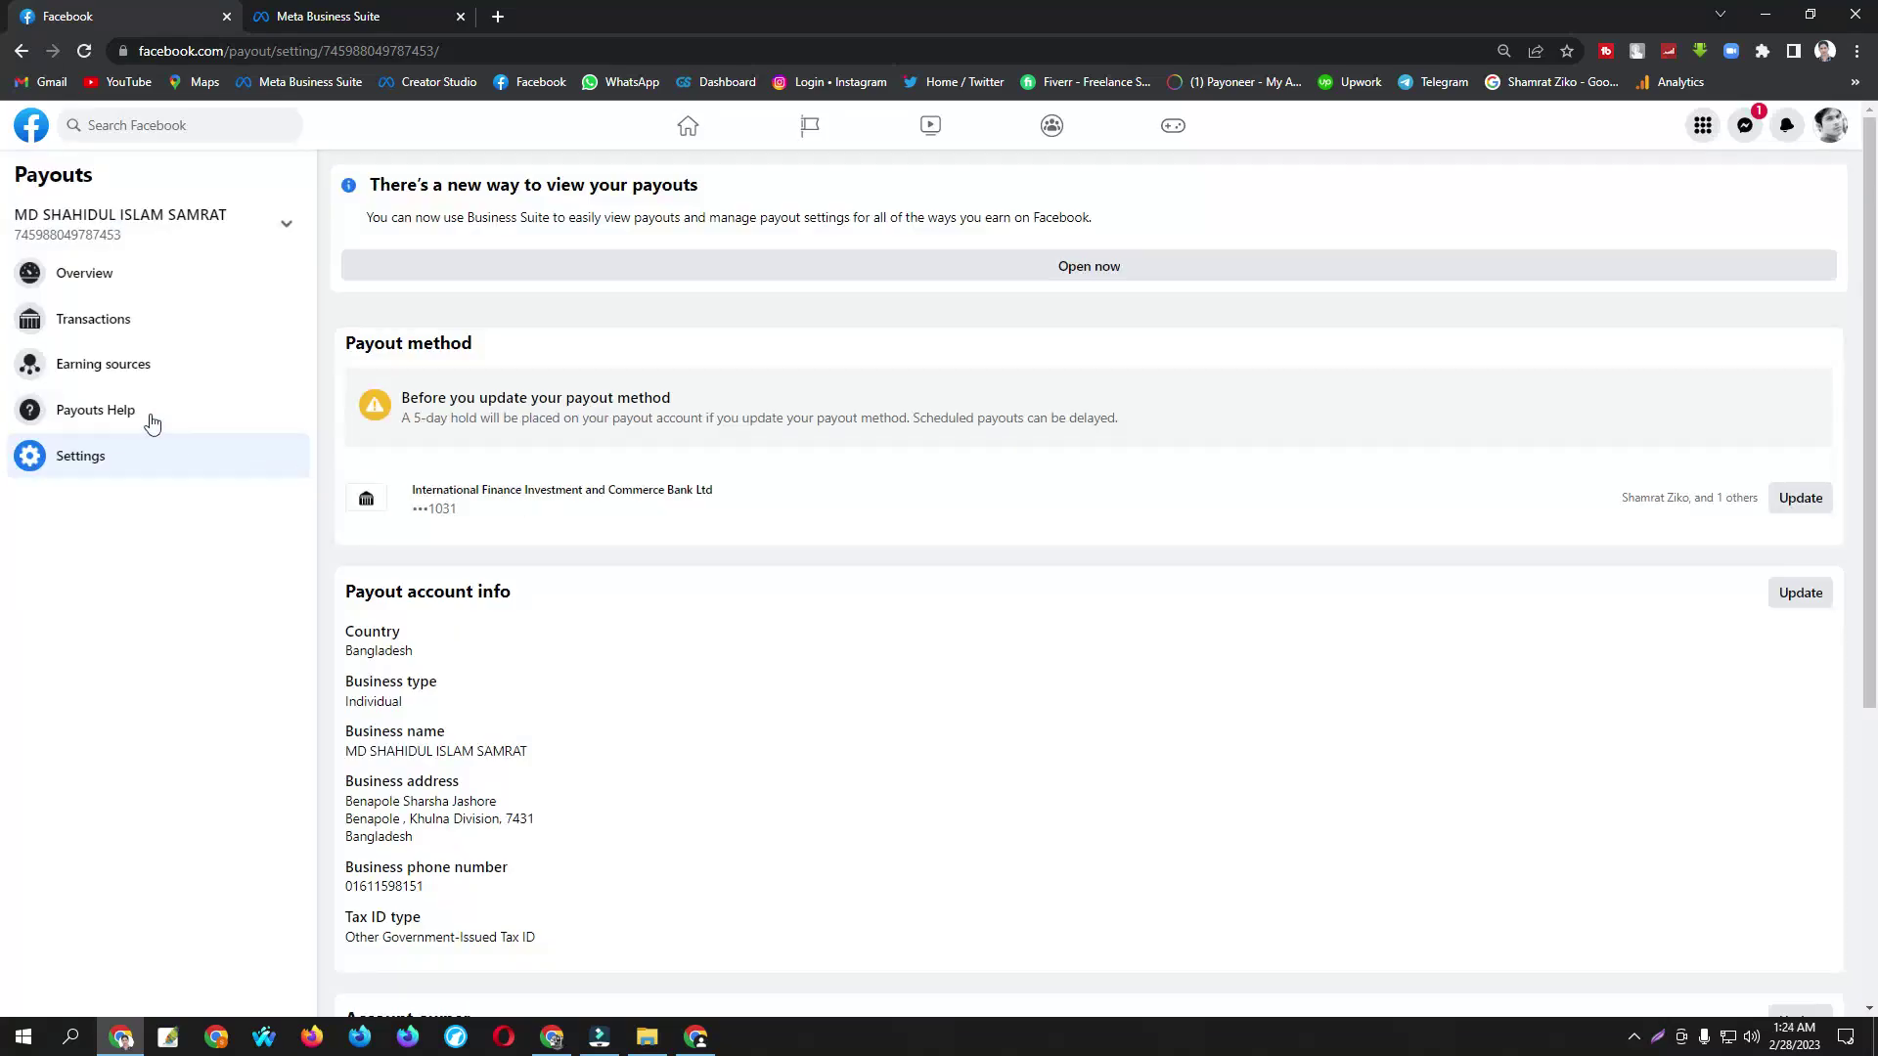
scroll(1017, 616, "down", 5)
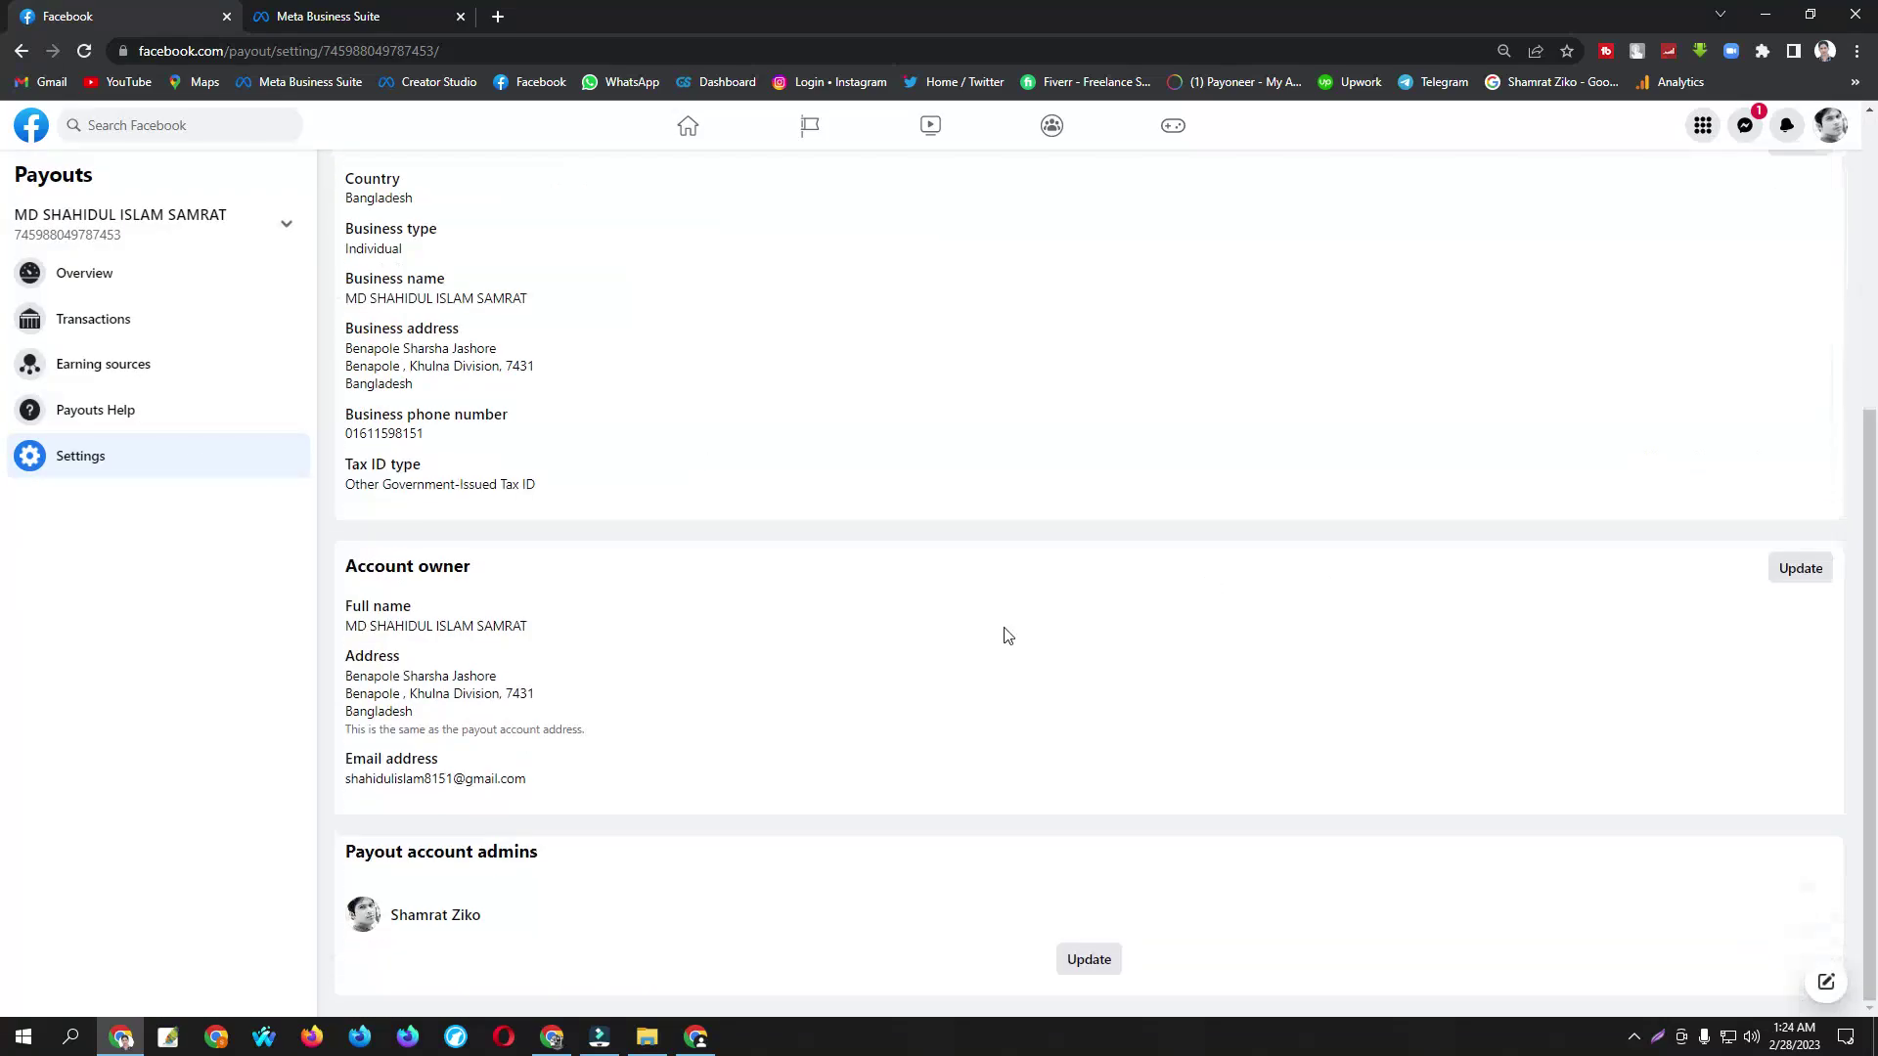
scroll(812, 768, "up", 5)
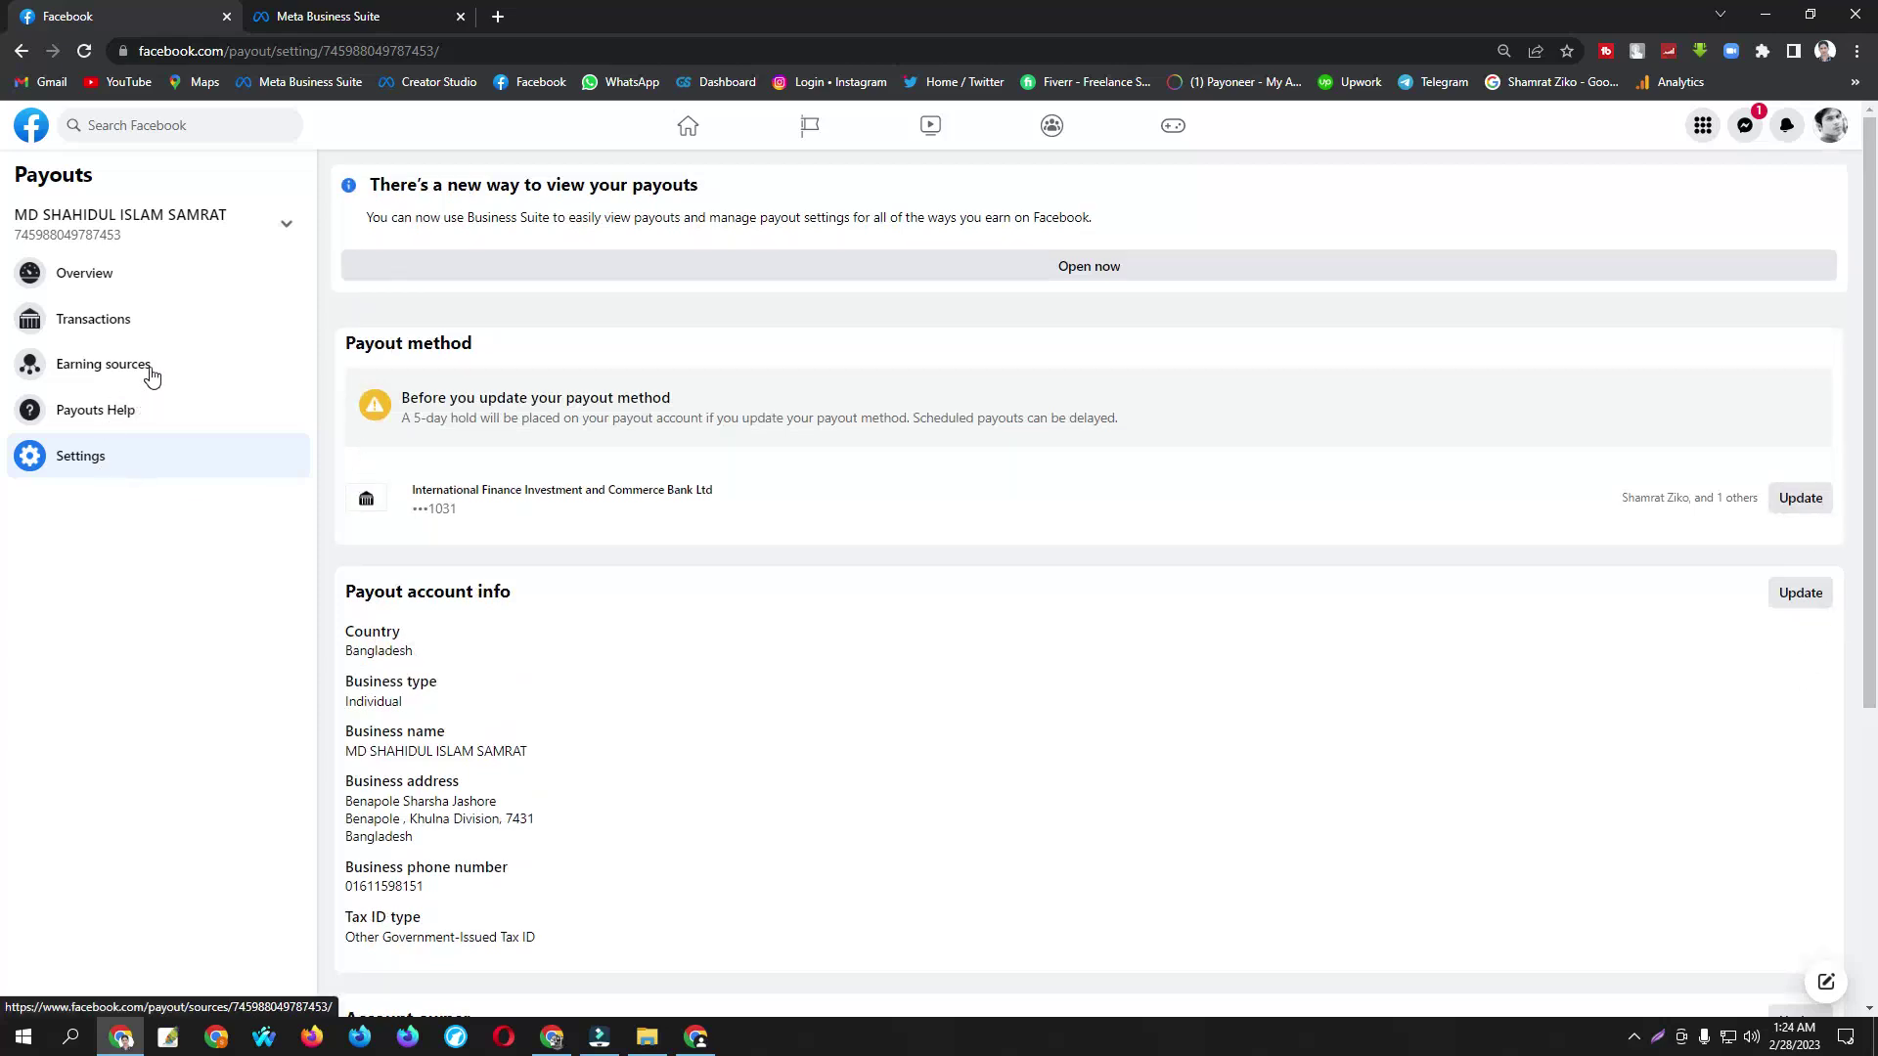
Step: Return to the payout account's Transactions, compare the Payouts and Earnings lists, and finish on Payouts
left_click(139, 335)
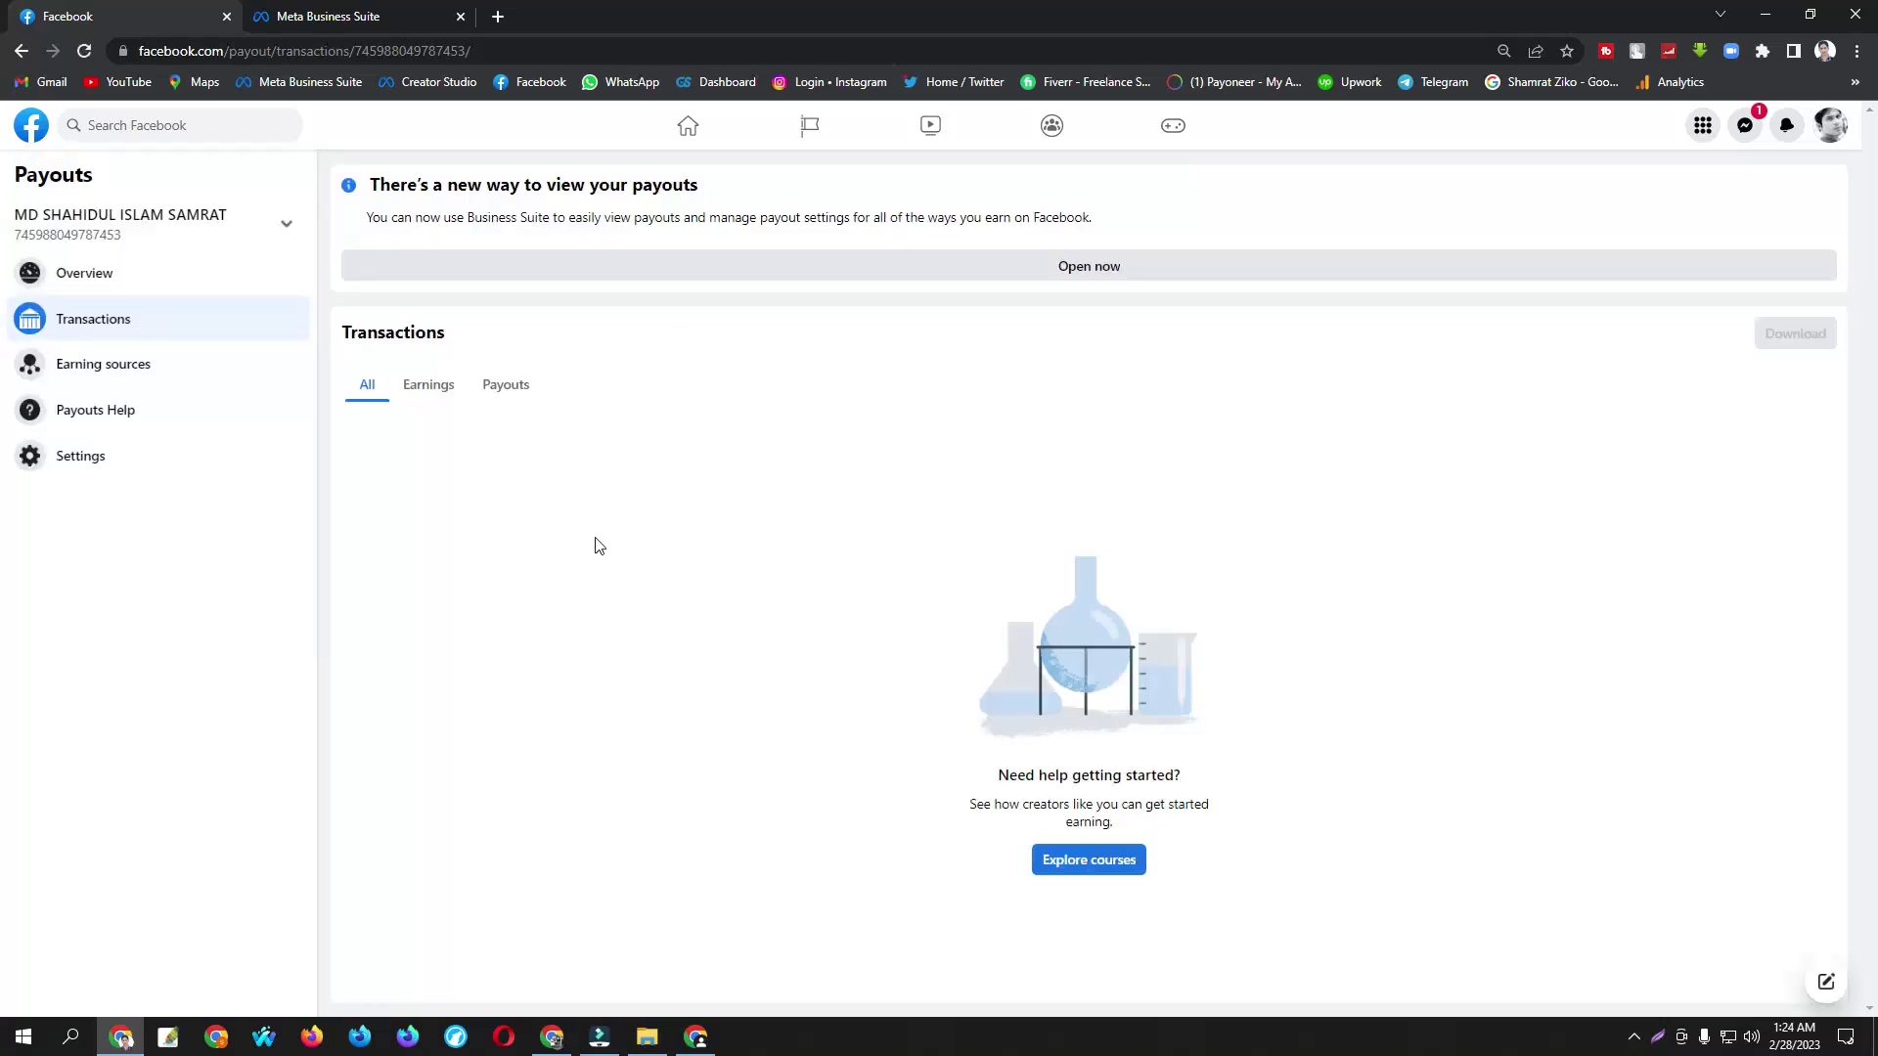
left_click(499, 389)
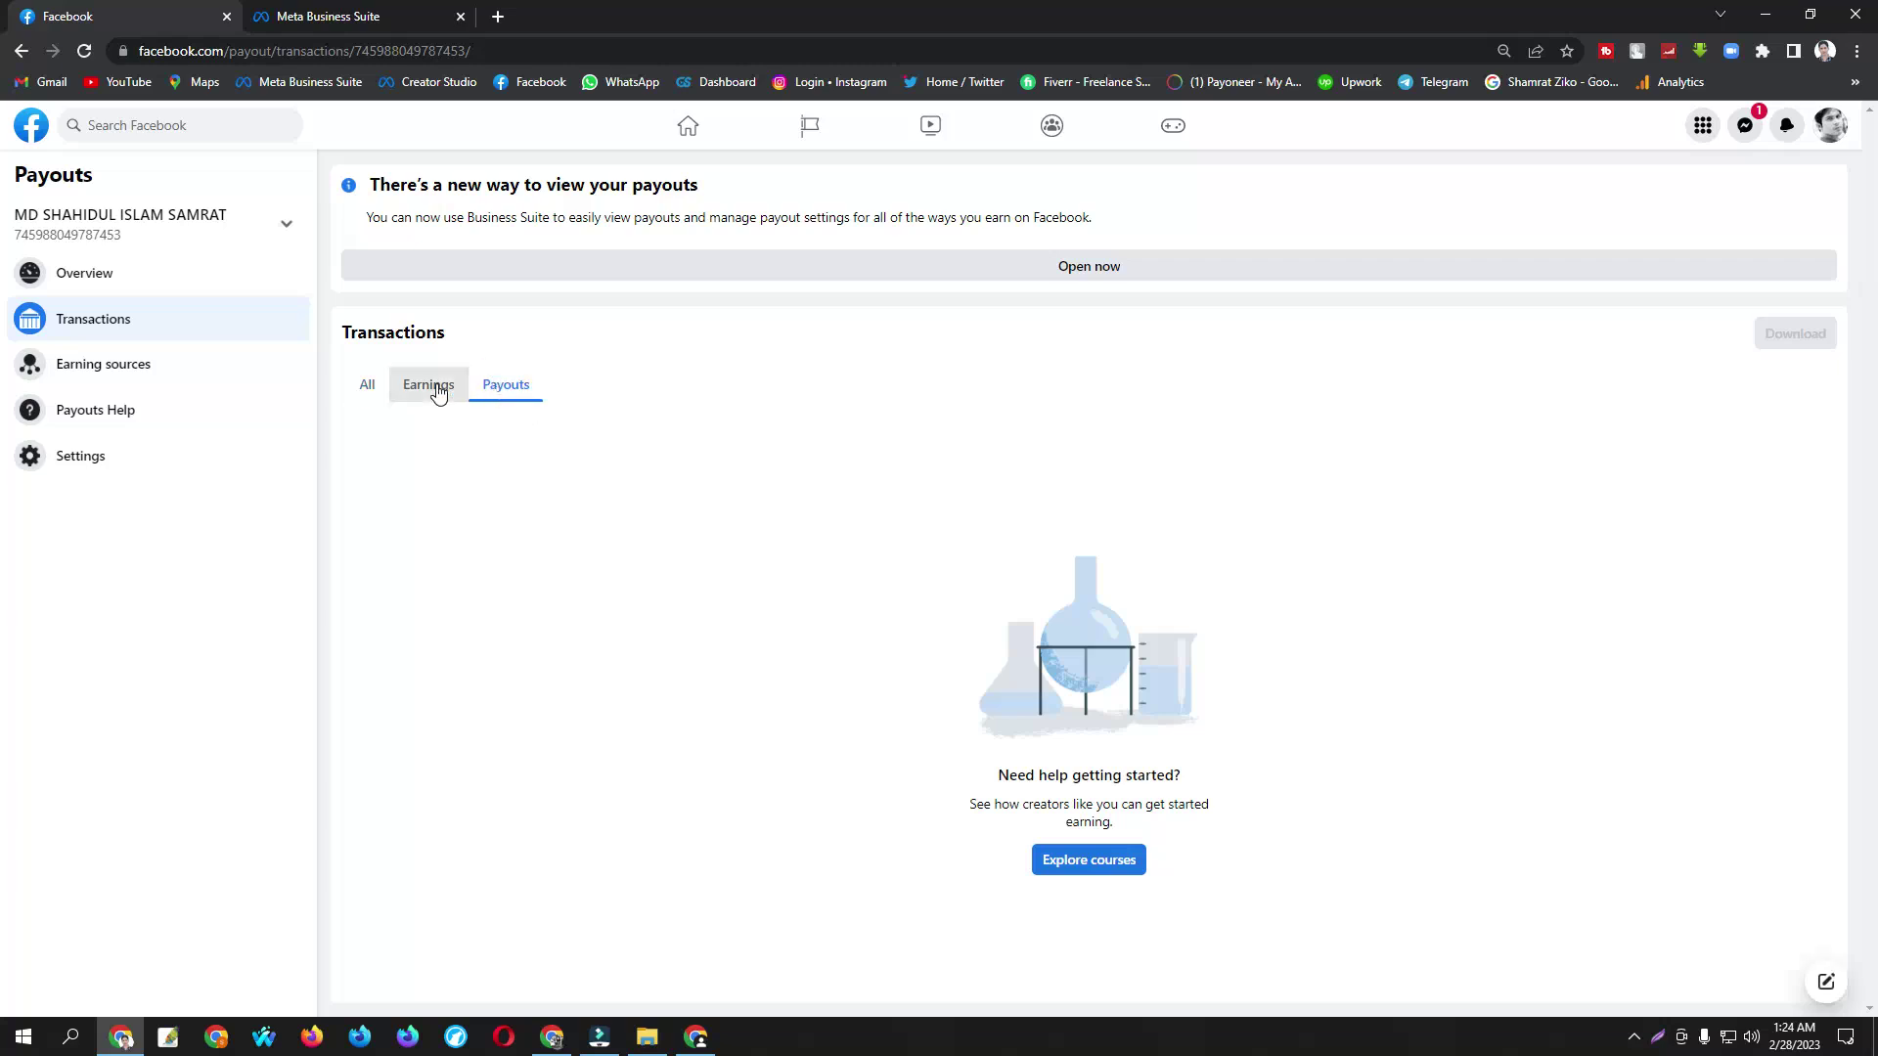
left_click(436, 385)
left_click(501, 396)
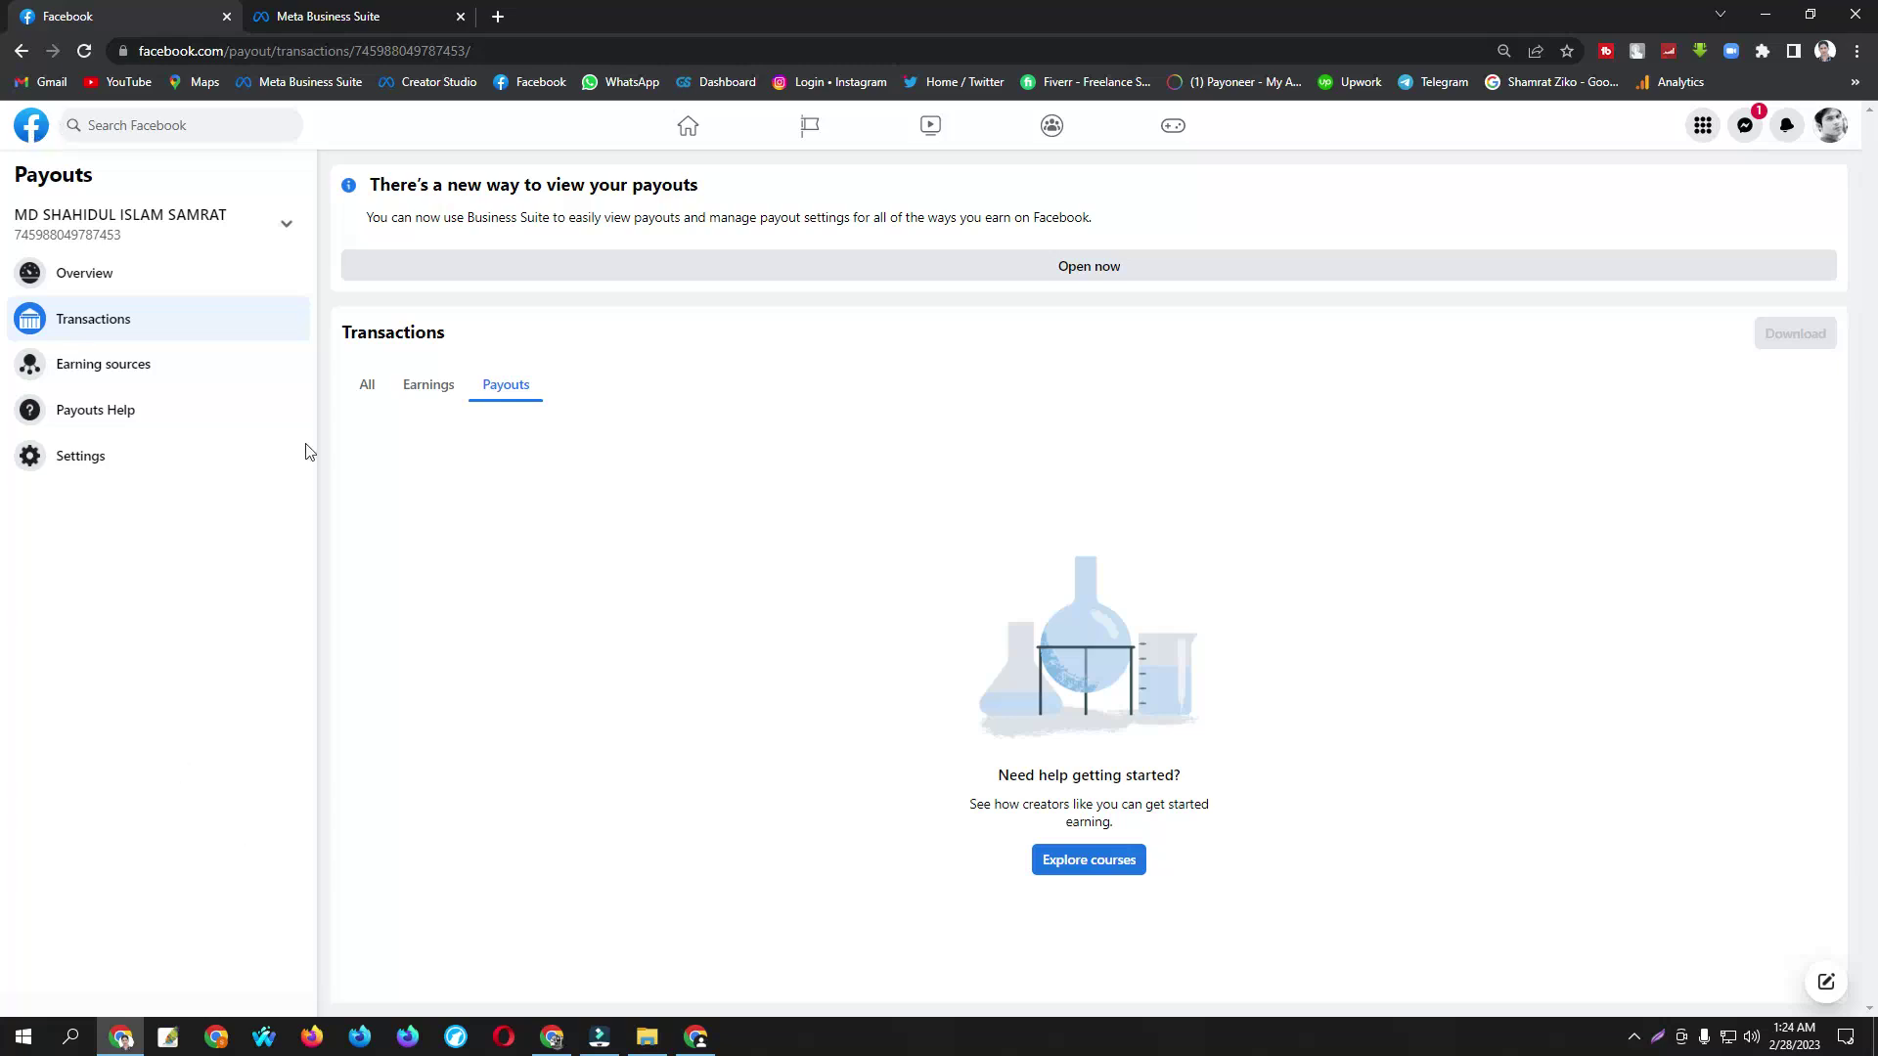
Step: Switch to Meta Business Suite, view the Monetization overview and return to the Home overview
left_click(328, 17)
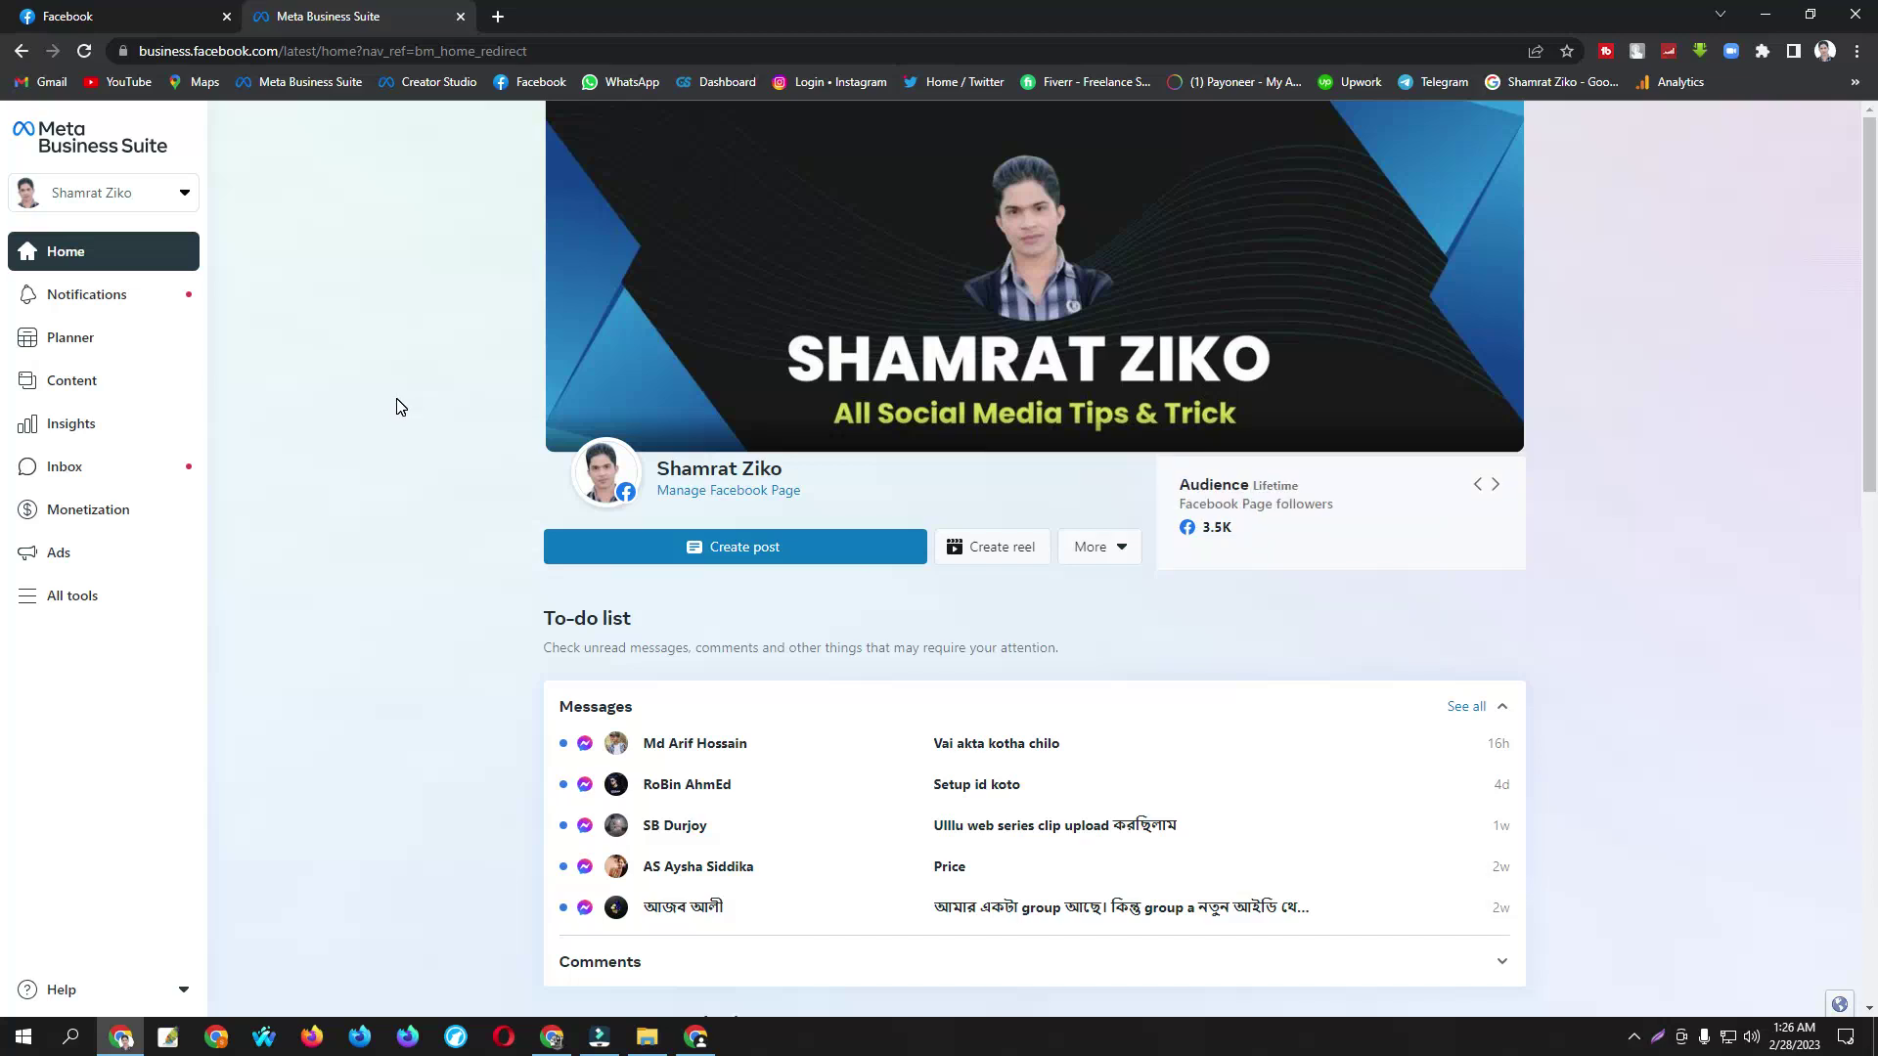
left_click(161, 515)
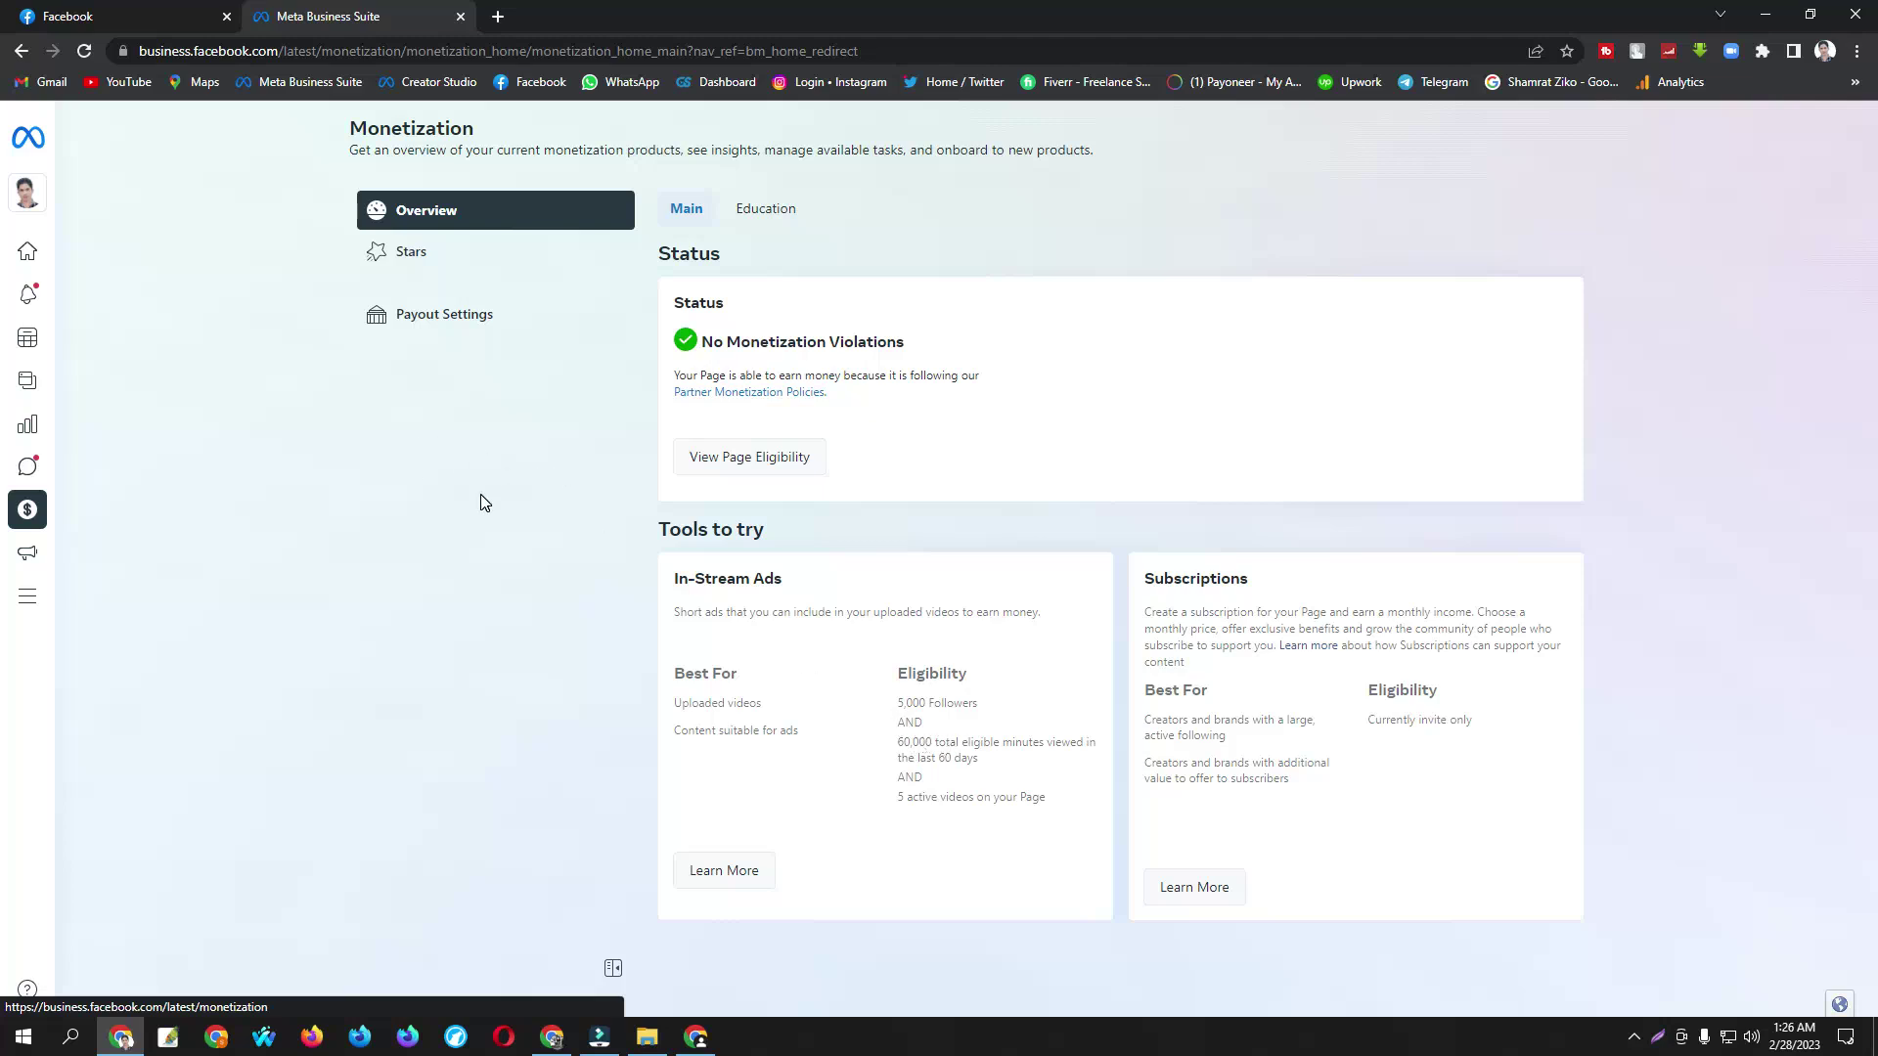
left_click(26, 257)
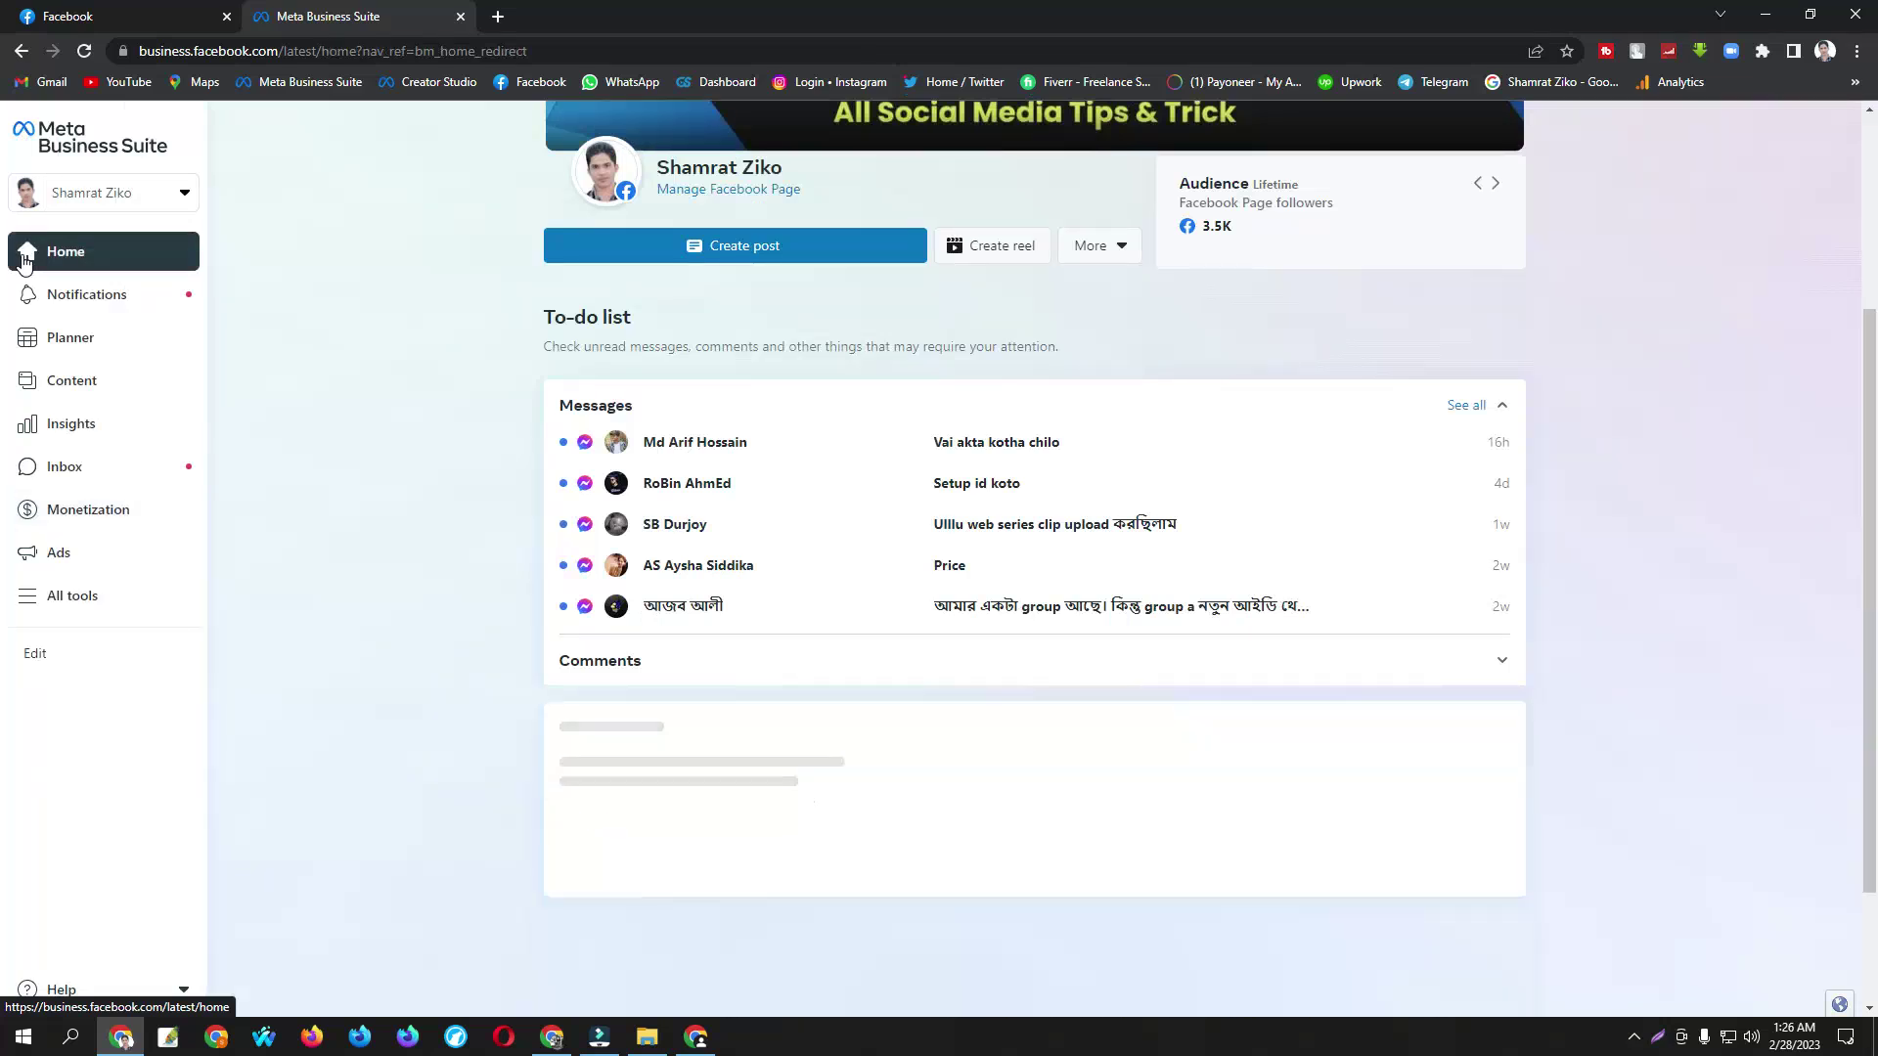
scroll(855, 486, "up", 3)
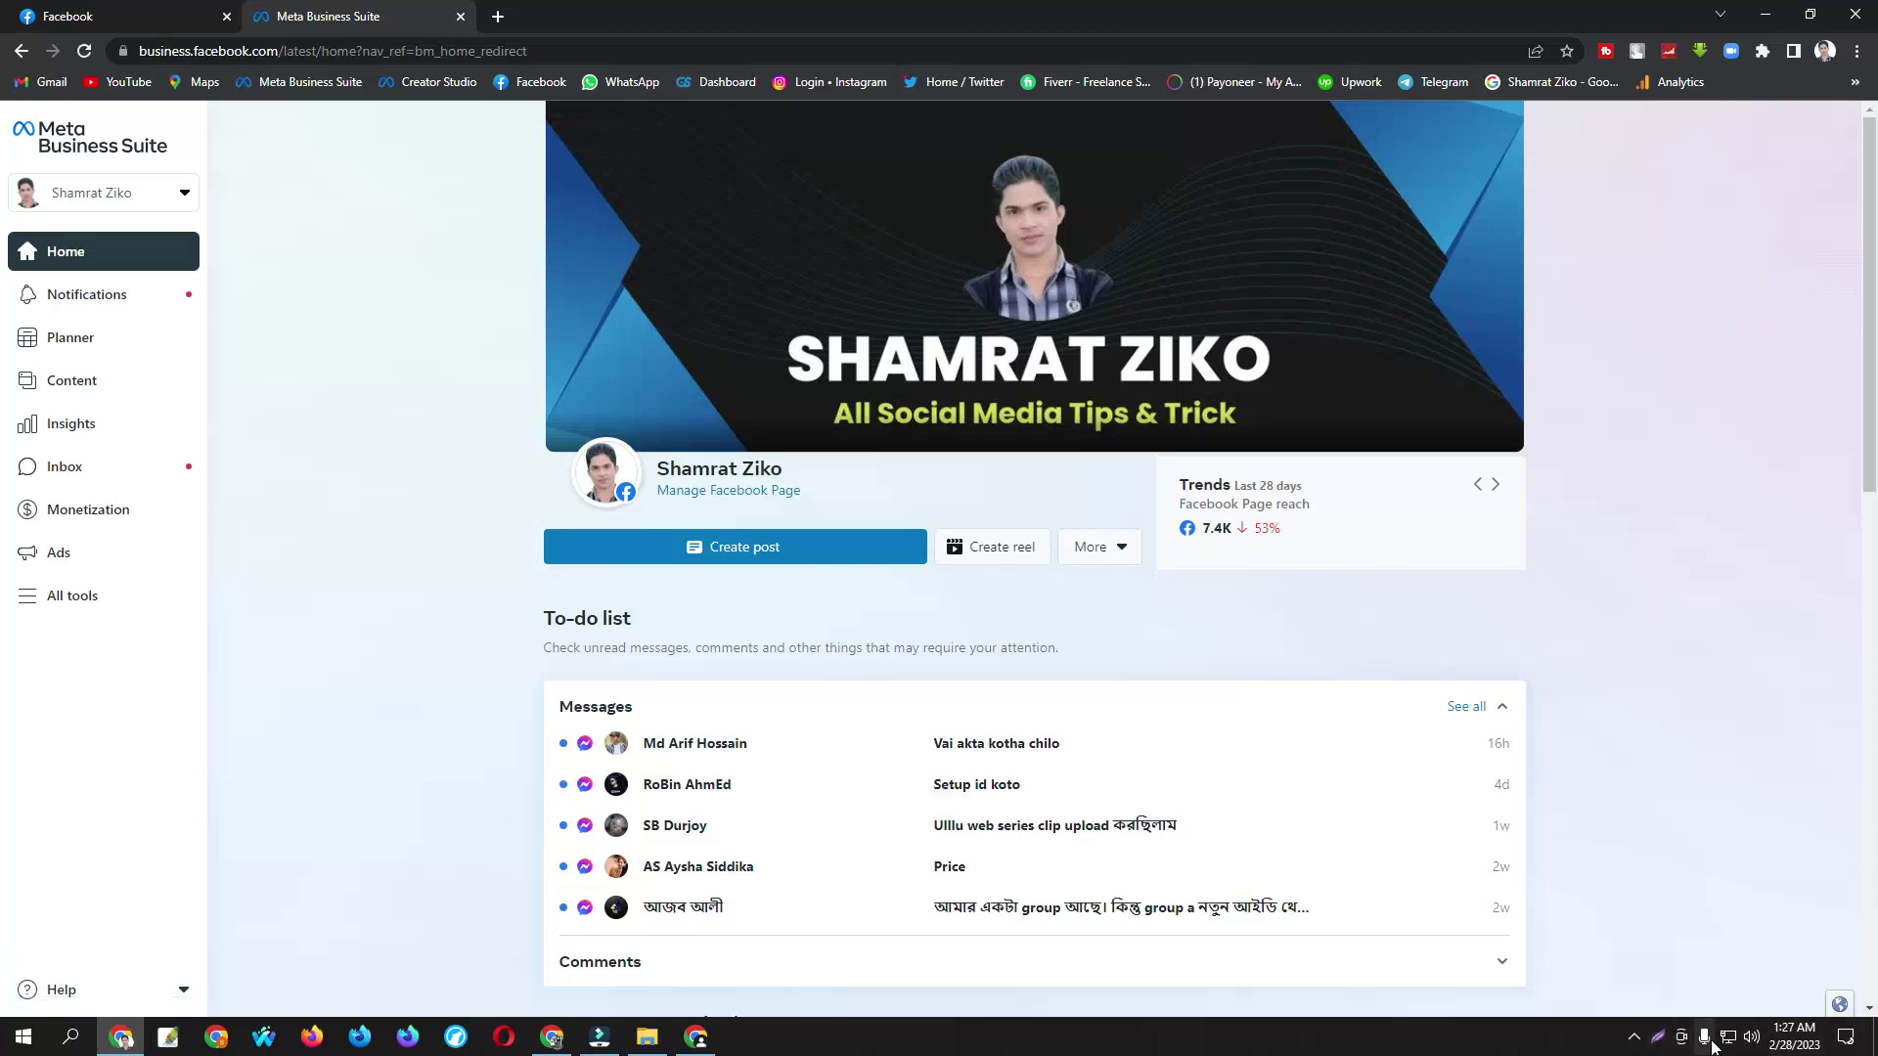
left_click(1634, 1036)
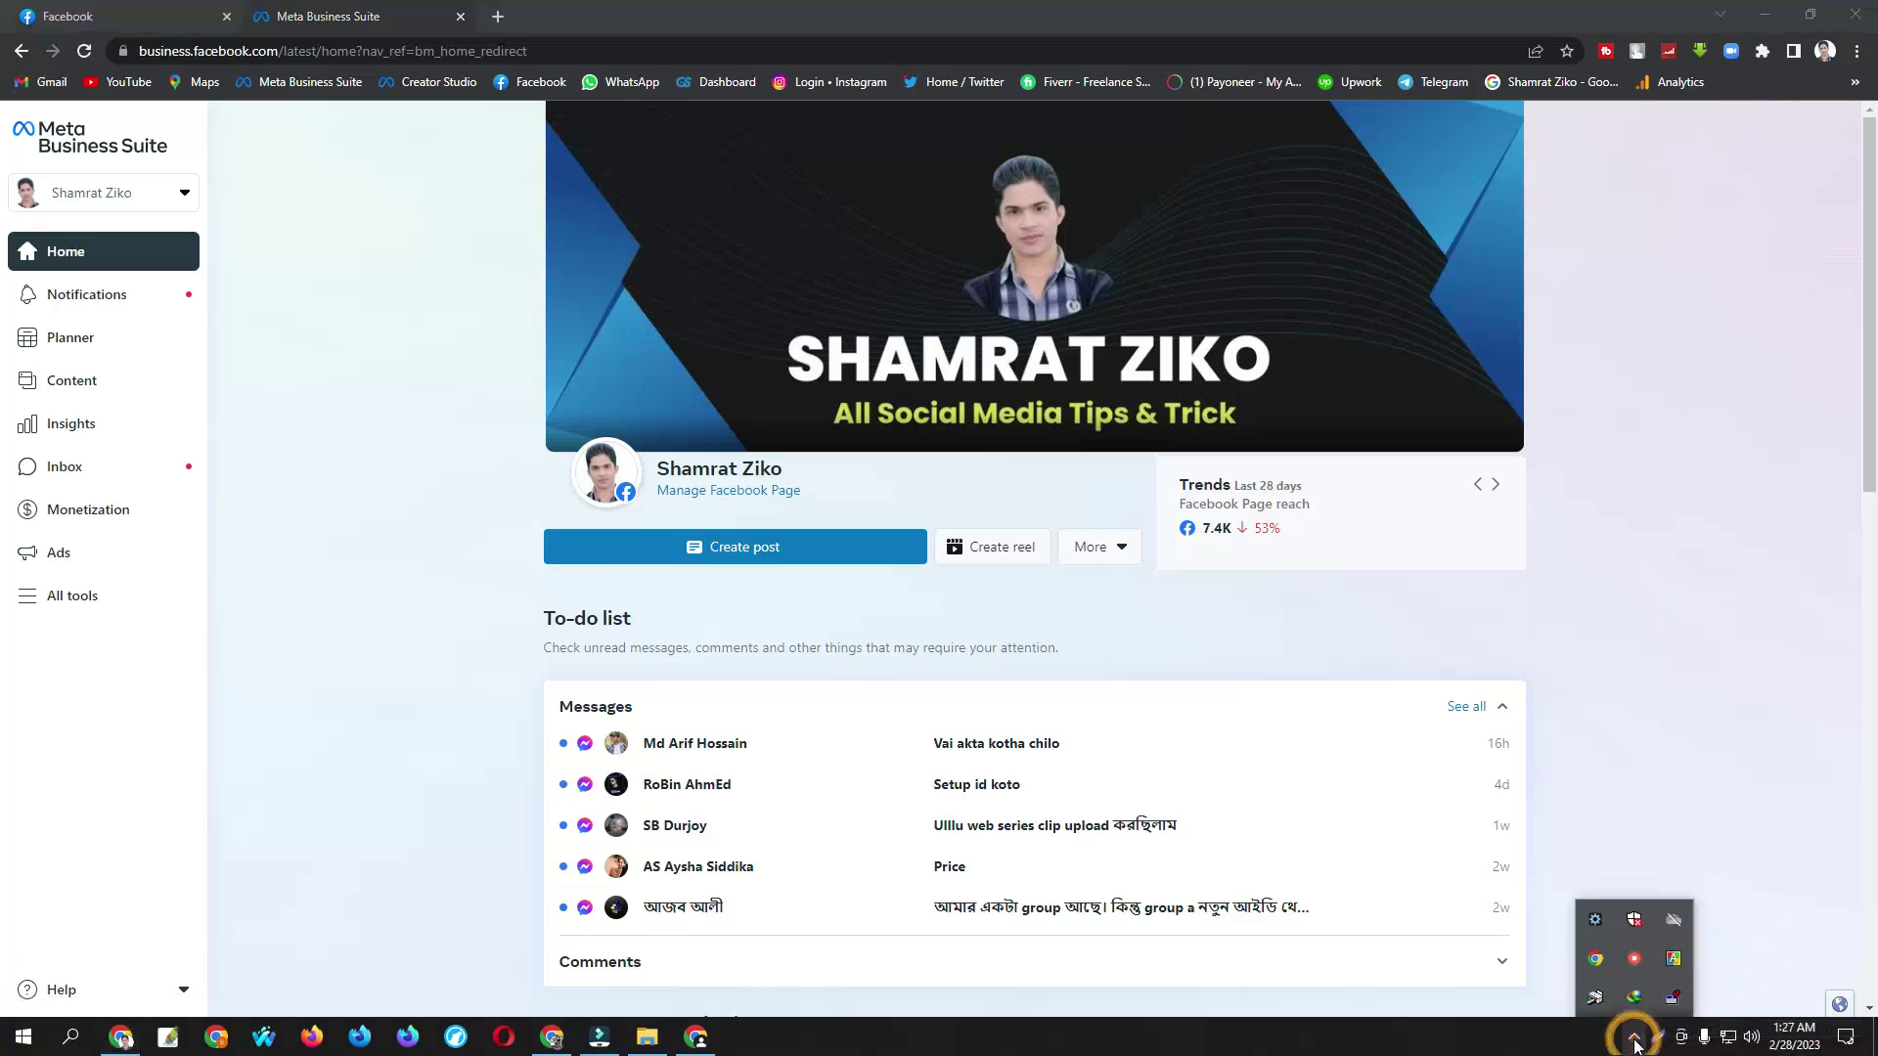
right_click(1641, 964)
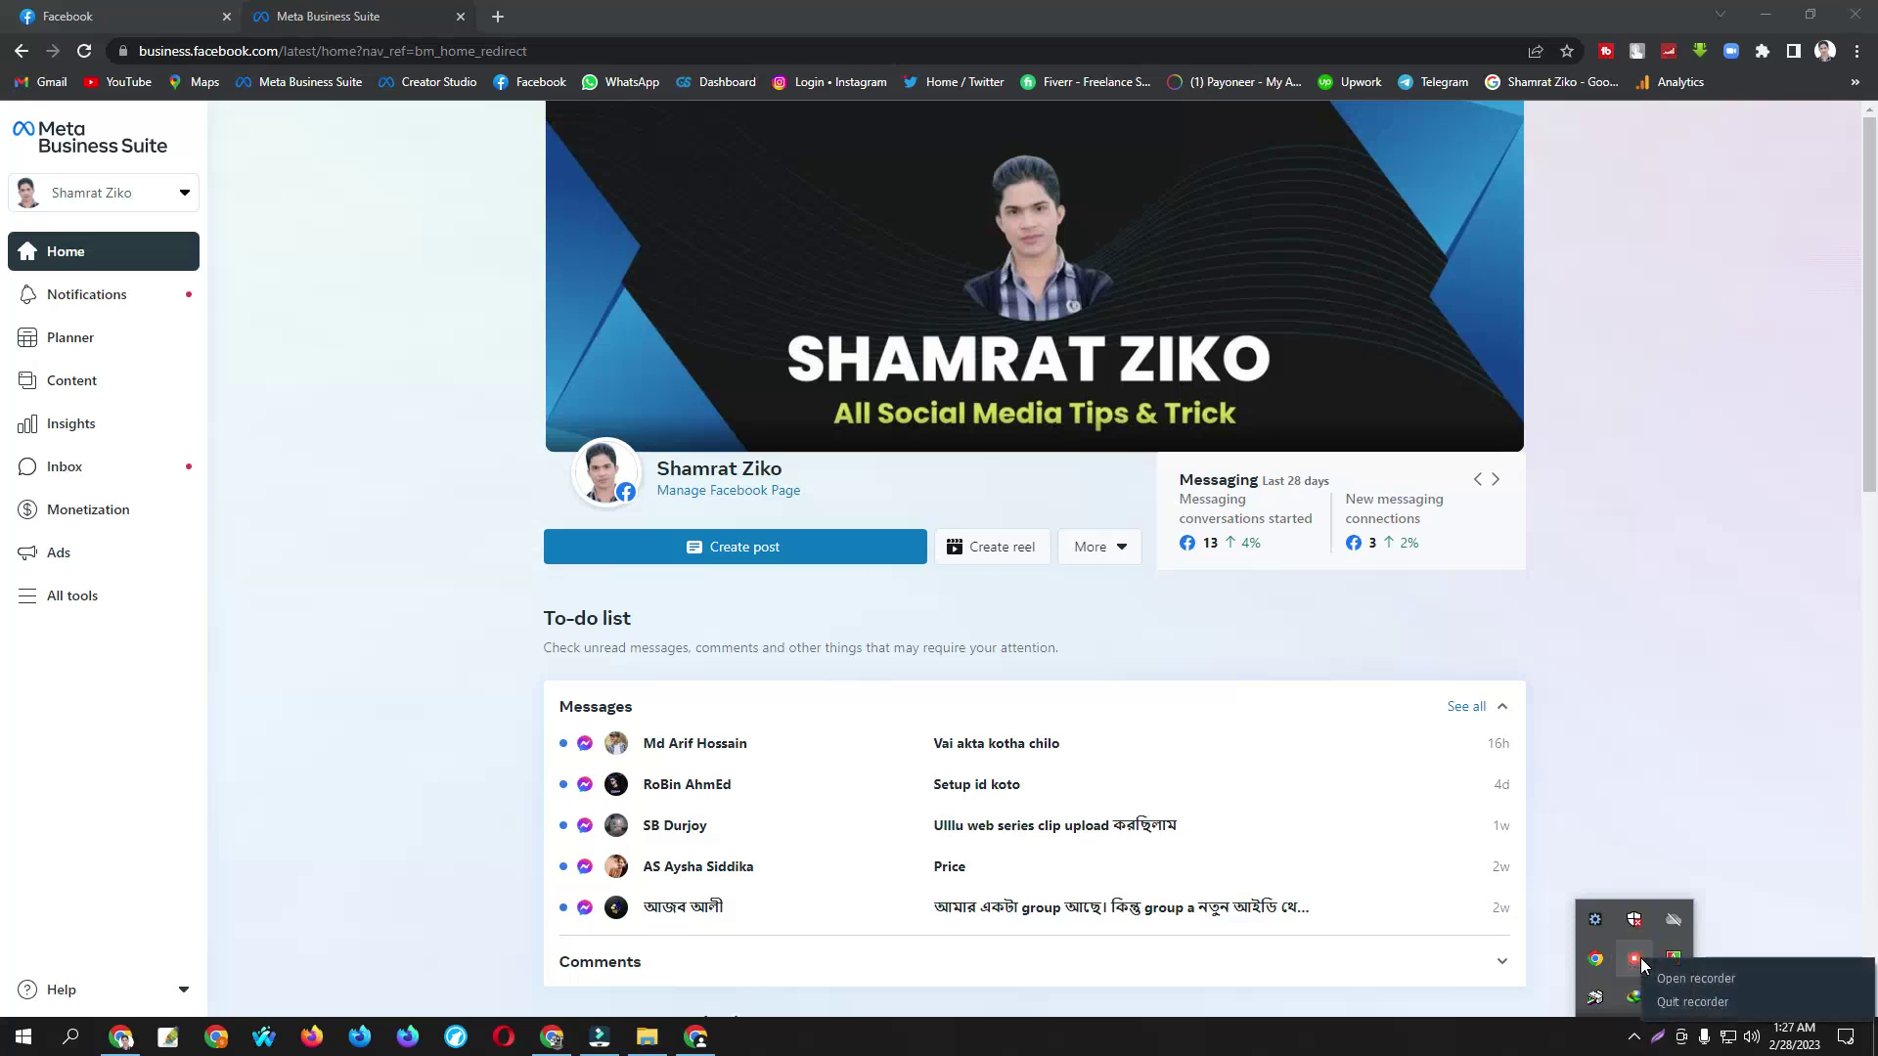